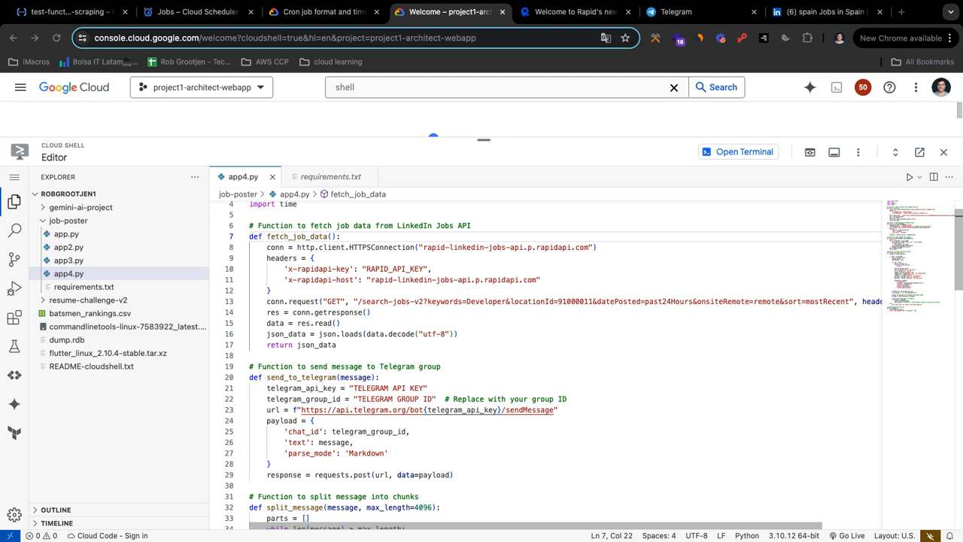
- Switch to Telegram, find the verified BotFather bot, and start a chat with it
click(673, 12)
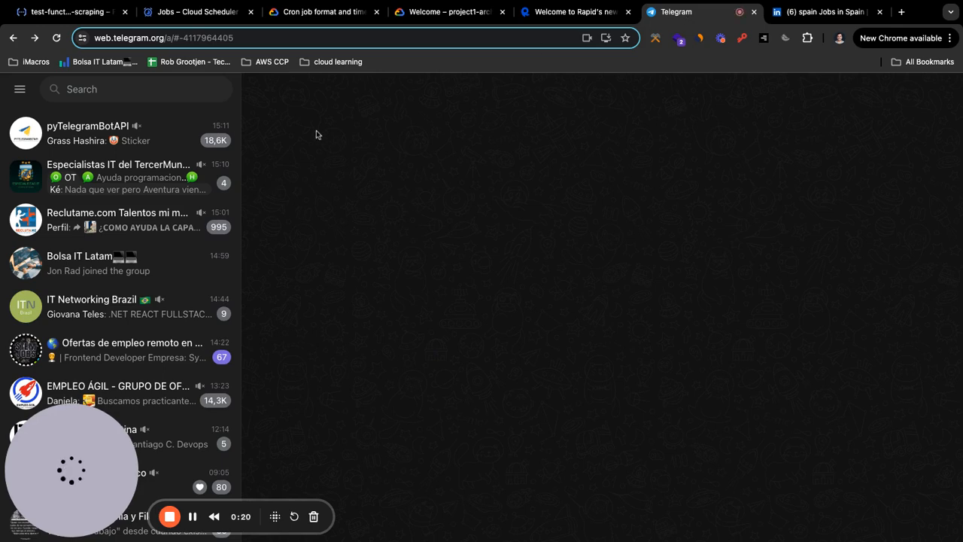
drag(103, 470, 798, 190)
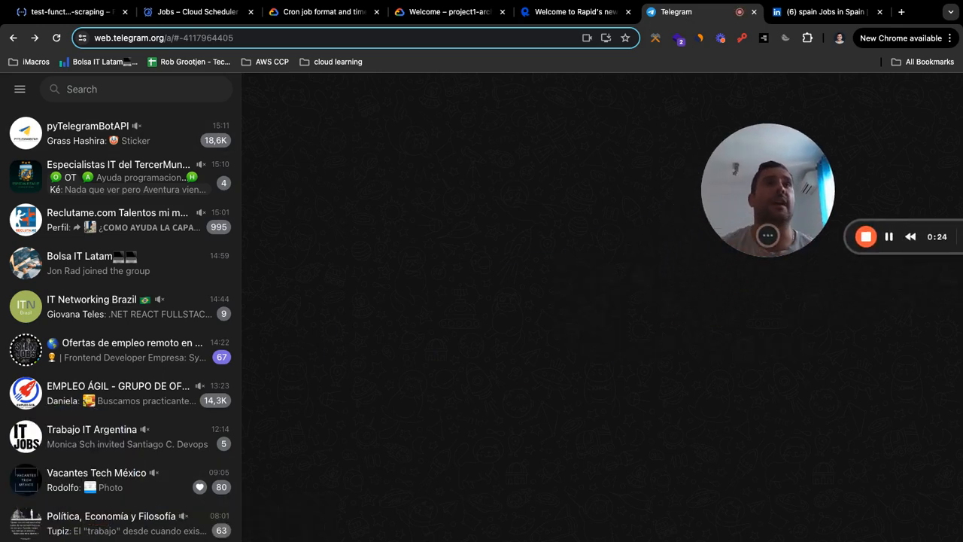
click(160, 90)
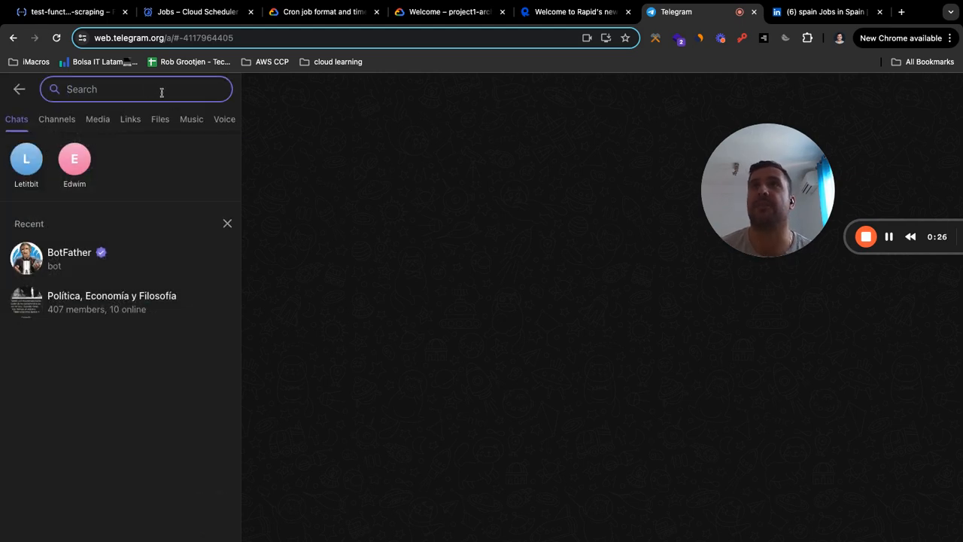
text(botfather)
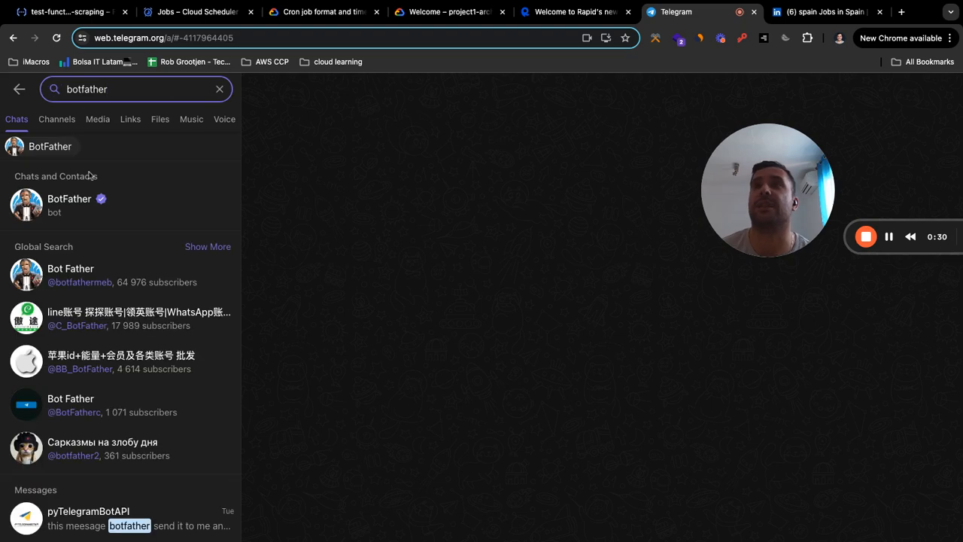
click(91, 201)
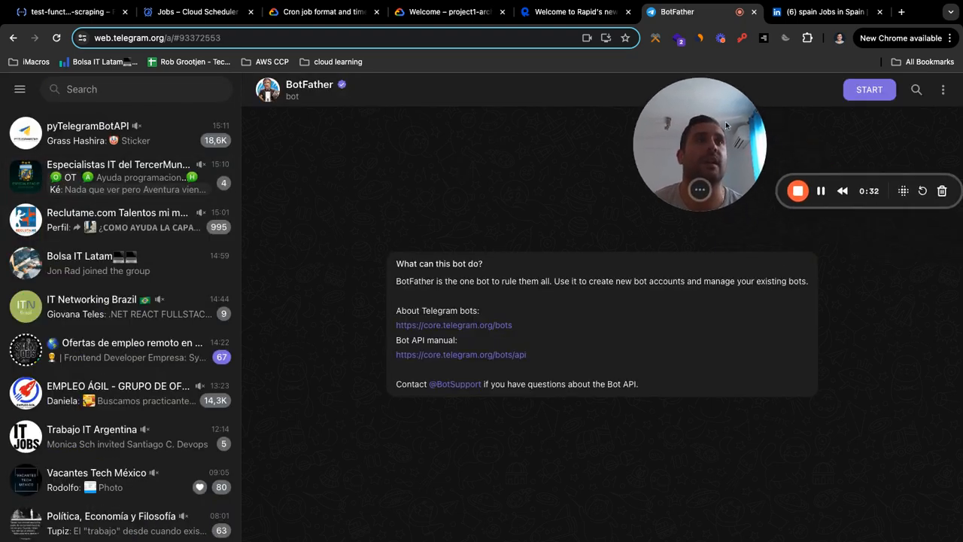
drag(708, 130, 645, 129)
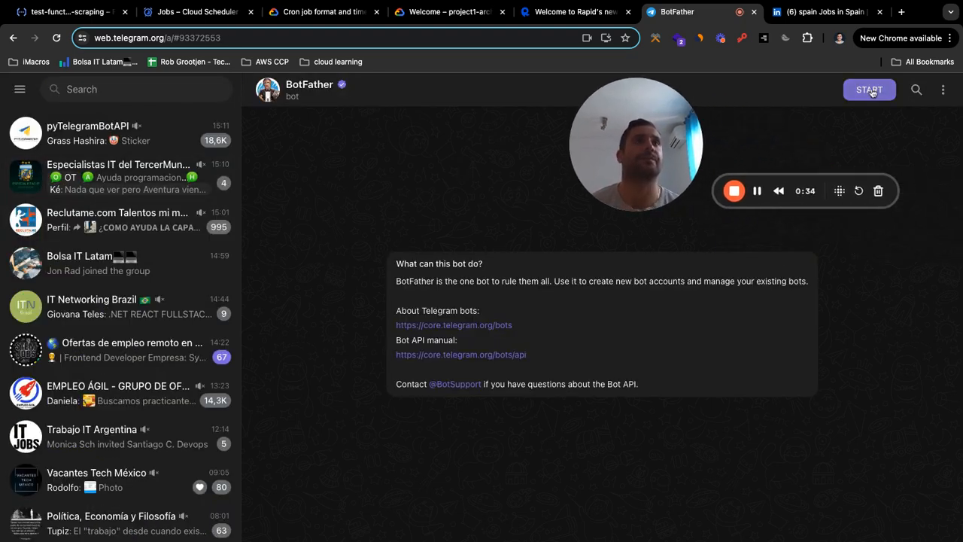
click(869, 89)
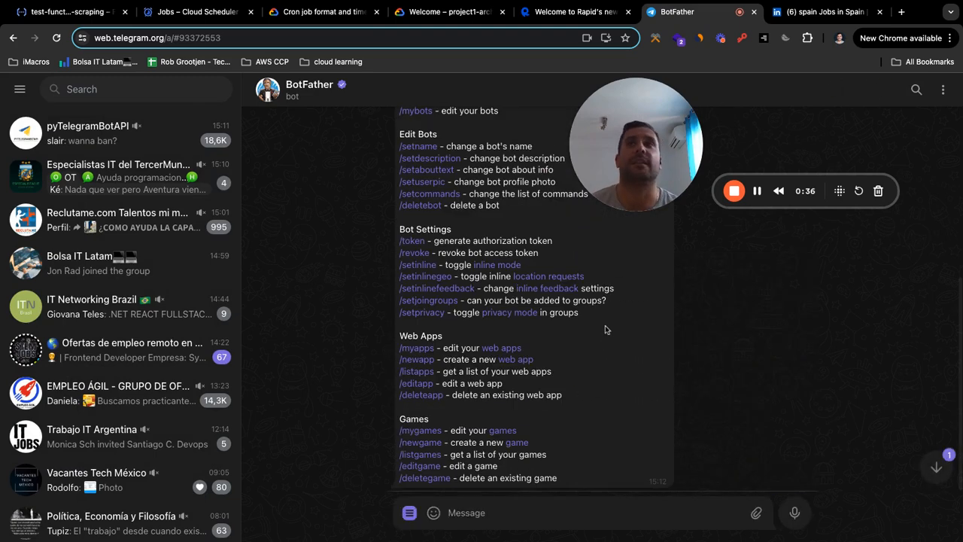
- Request a new bot from BotFather with /newbot and name it "Test Linkedin Job Scraper Bot"
scroll(516, 478, up, 4)
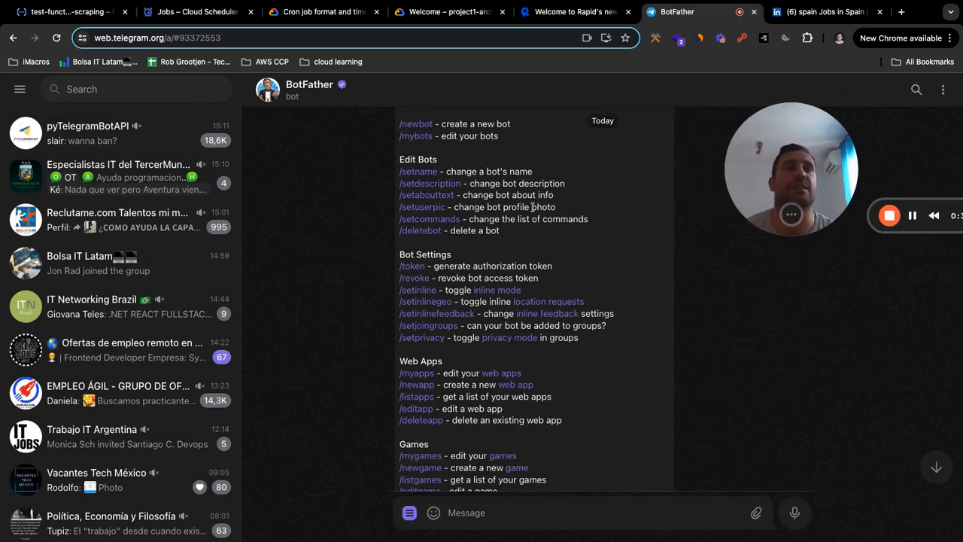
scroll(489, 252, down, 2)
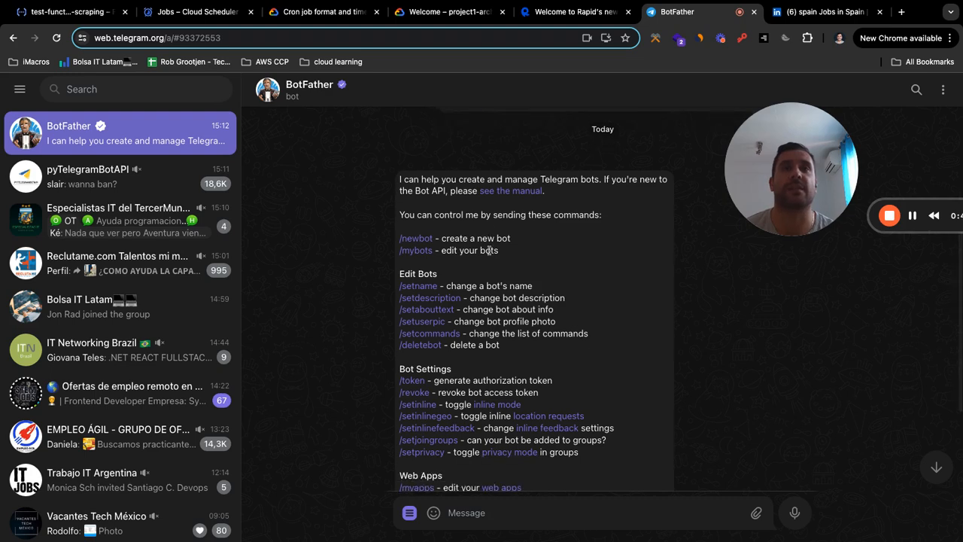
scroll(489, 252, down, 1)
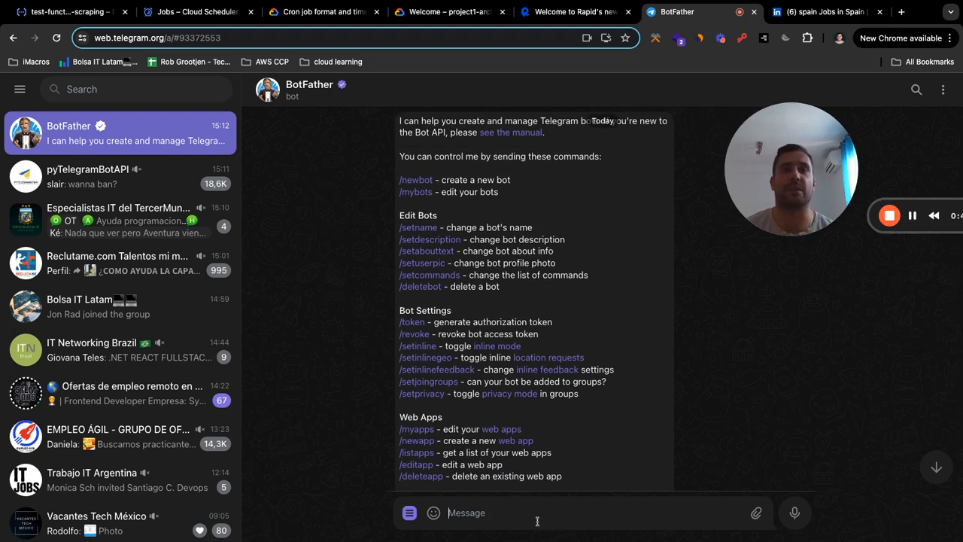
text(/)
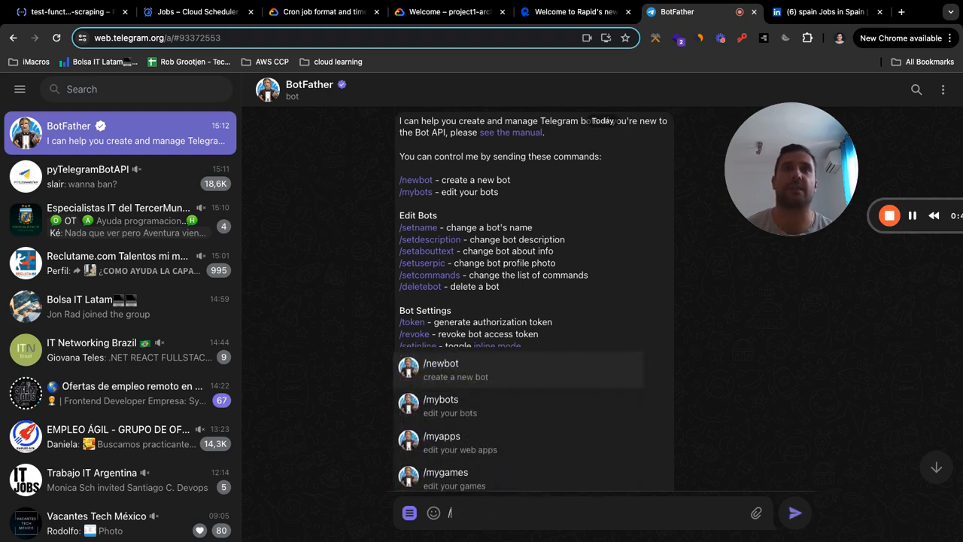
text(newbot)
key(Return)
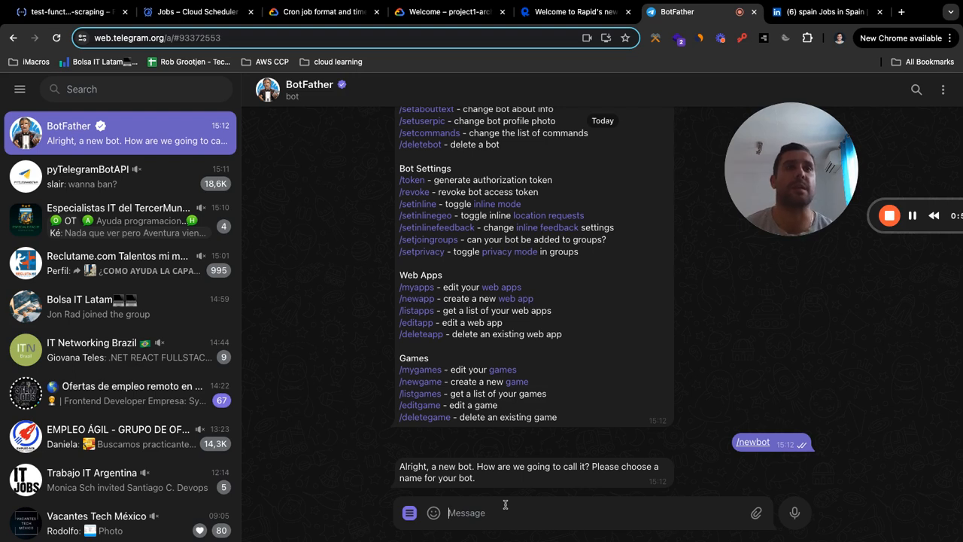
text(Test Linkedin Job Scraper Bot)
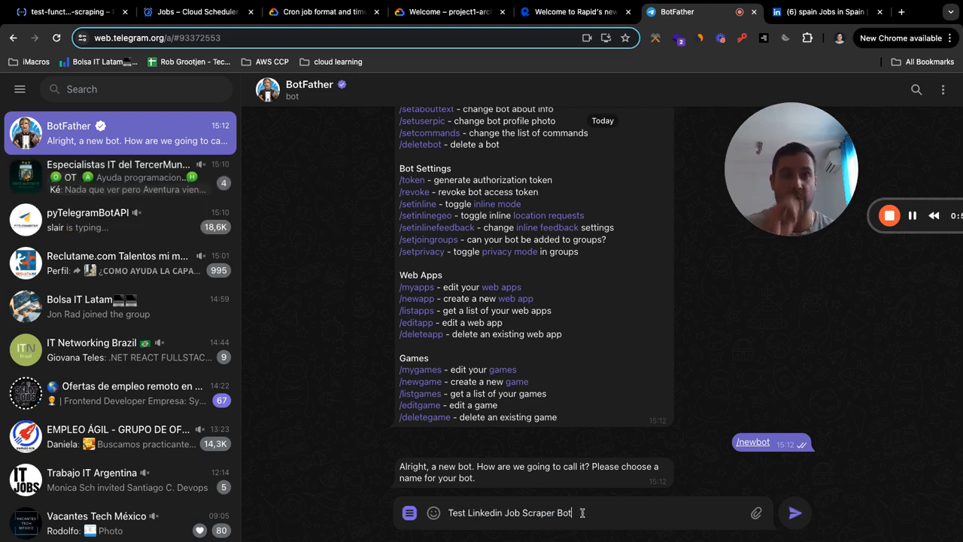
key(Return)
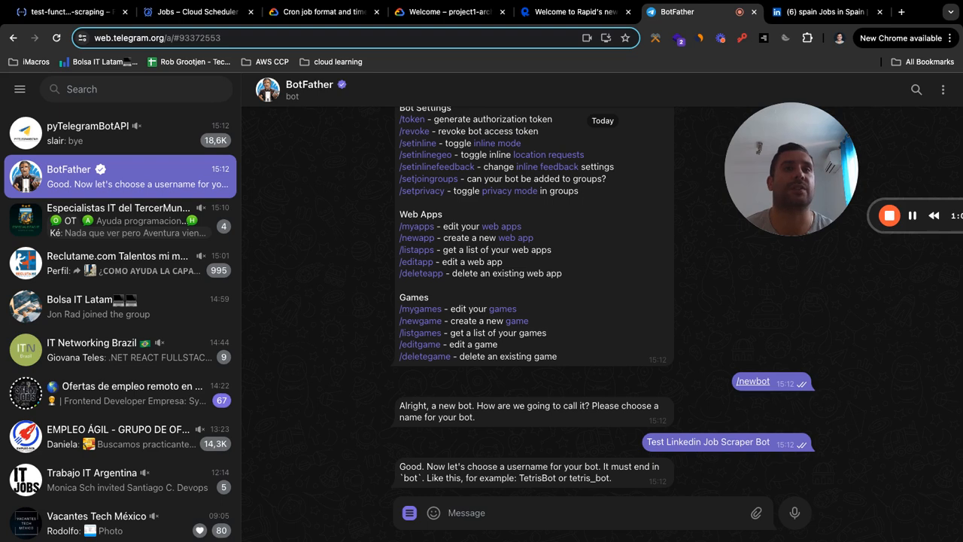
- Submit Test_Linkedin_Job_Scraper_Bot as the new bot's username
text(Test Linkedin Job Scraper Bot)
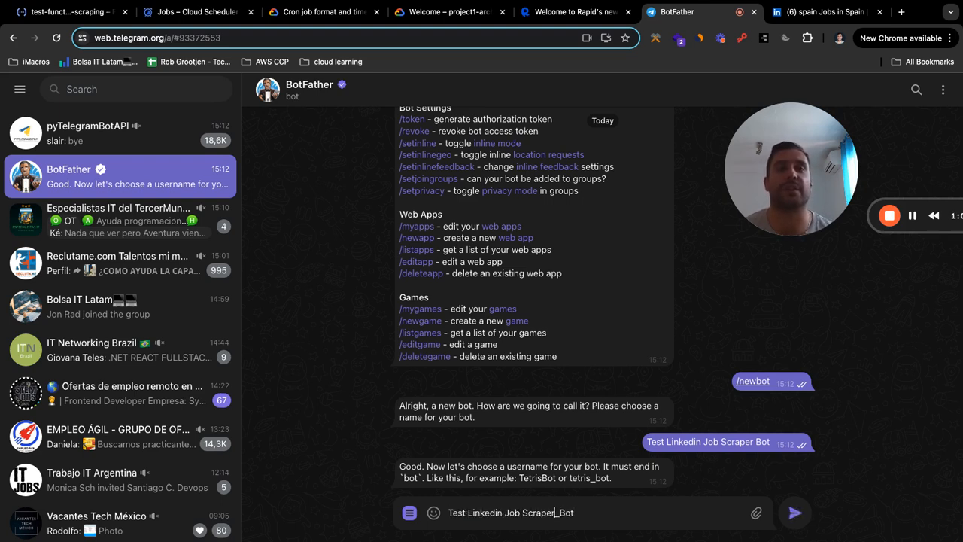
key(BackSpace)
text(_)
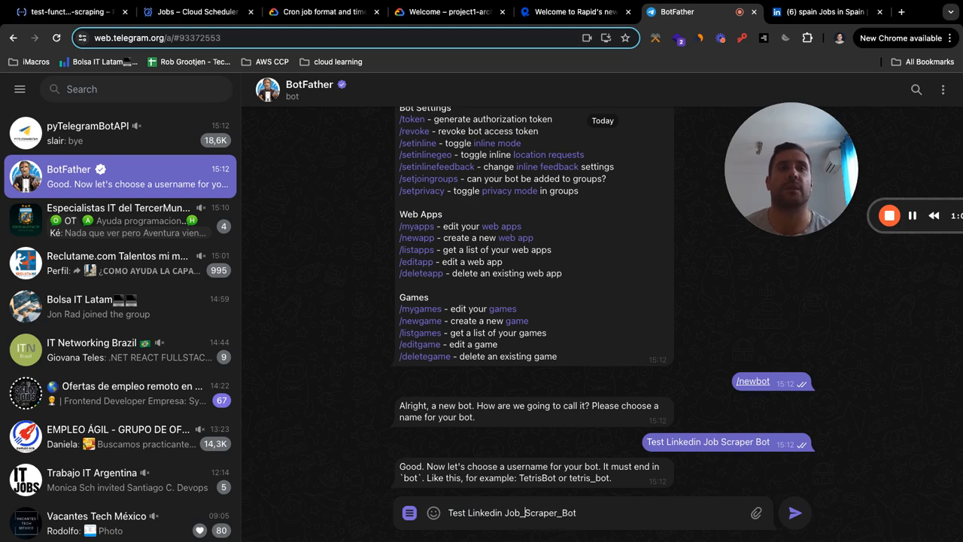
key(BackSpace)
text(_)
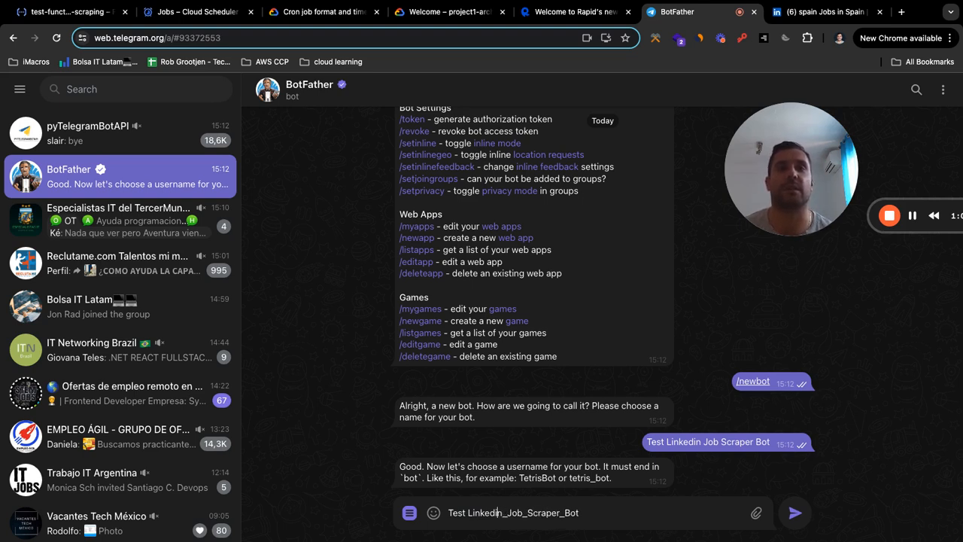
key(BackSpace)
text(_)
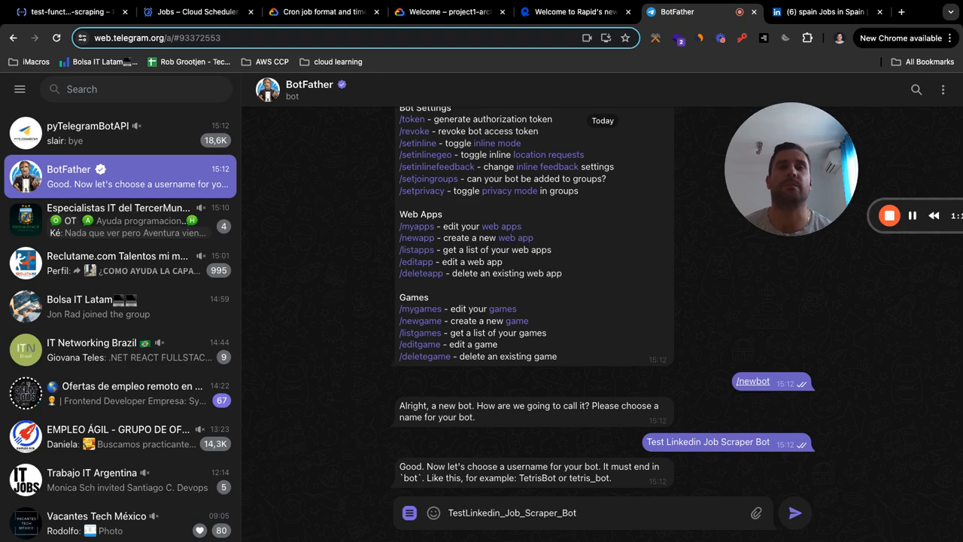
key(Return)
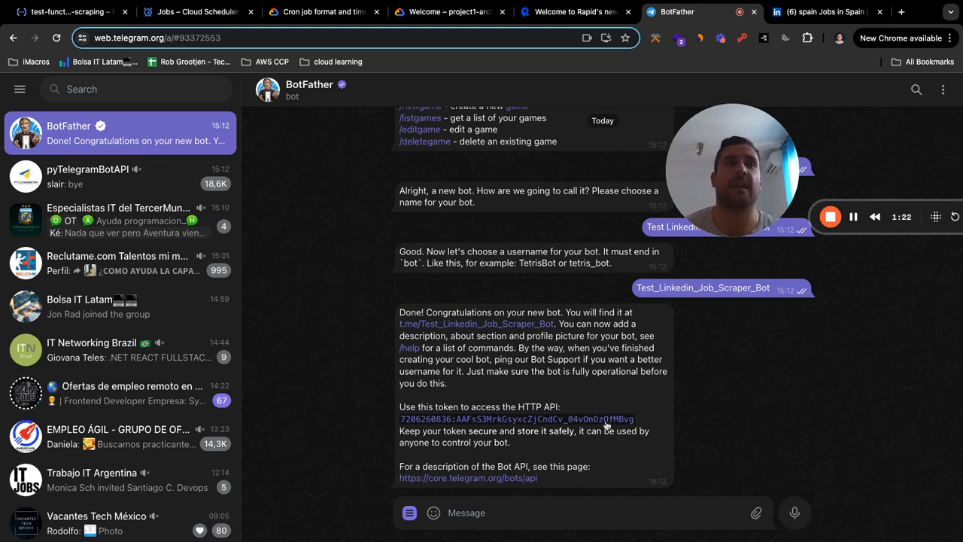
- Create a new group named "Testgroupforjobs" without adding any members
mouse_move(222, 514)
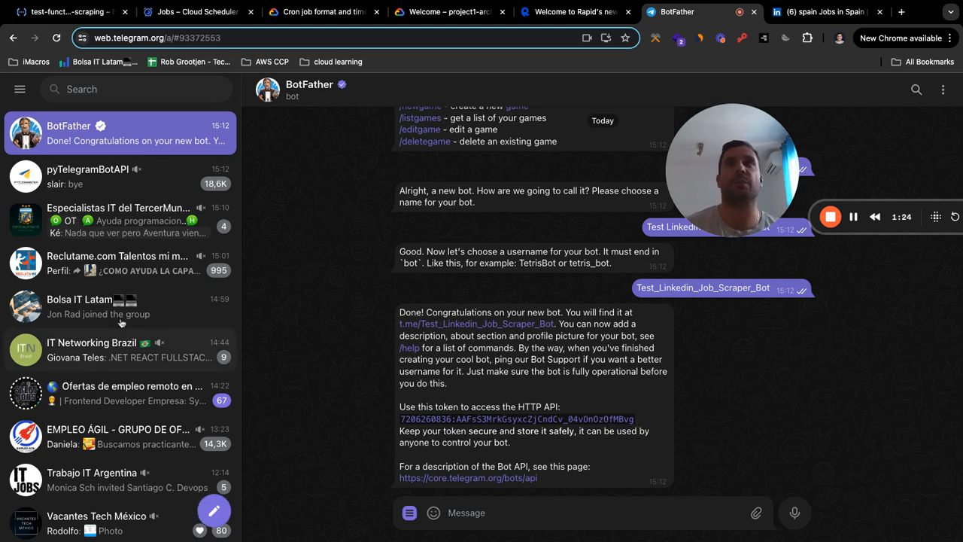
click(222, 515)
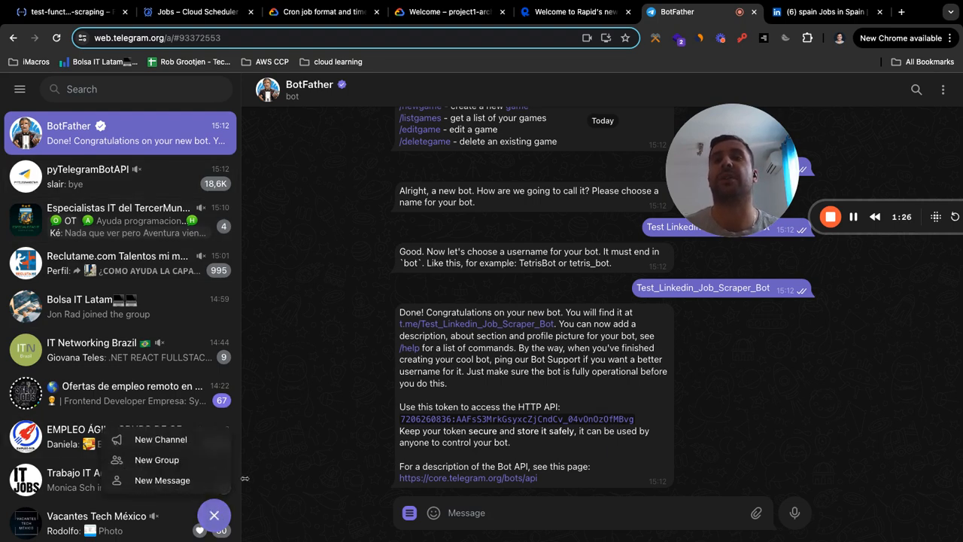
click(158, 460)
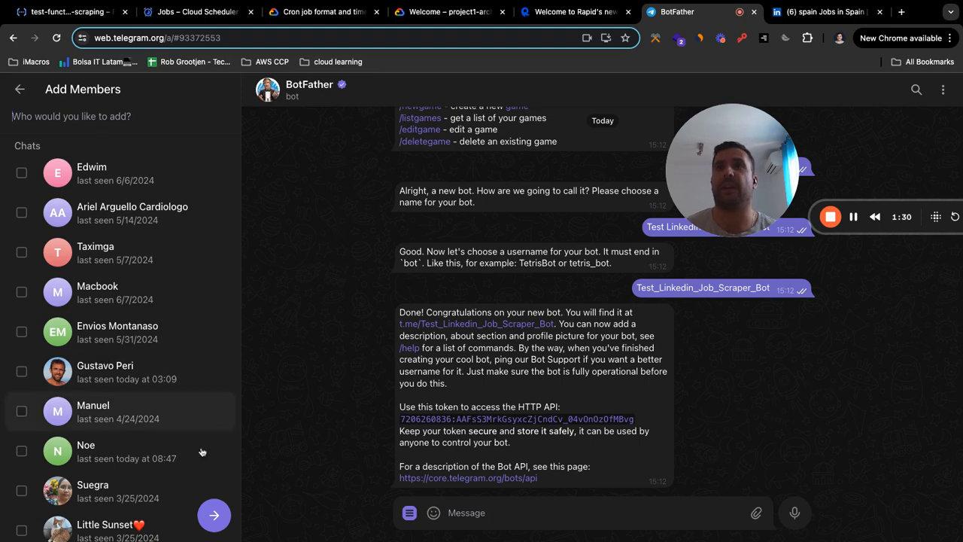
click(213, 513)
click(104, 218)
text(Testgroupforjobs)
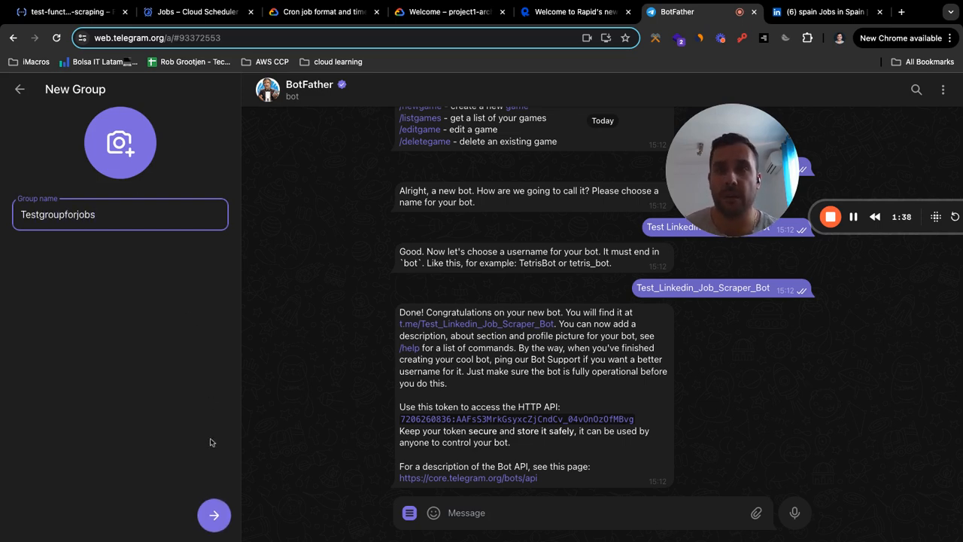
click(213, 515)
drag(714, 170, 623, 152)
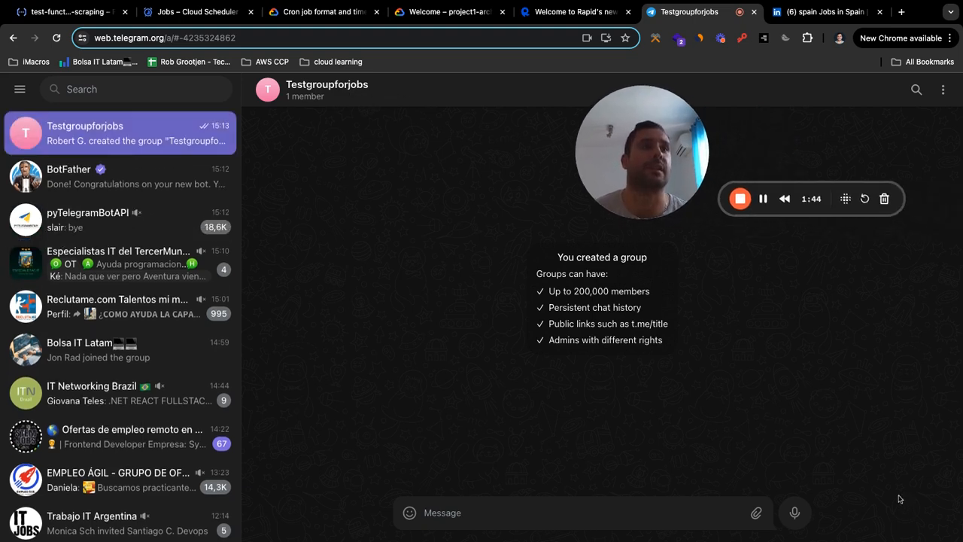
- Copy the username Test_Linkedin_Job_Scraper_Bot from the message sent in the BotFather chat
click(369, 101)
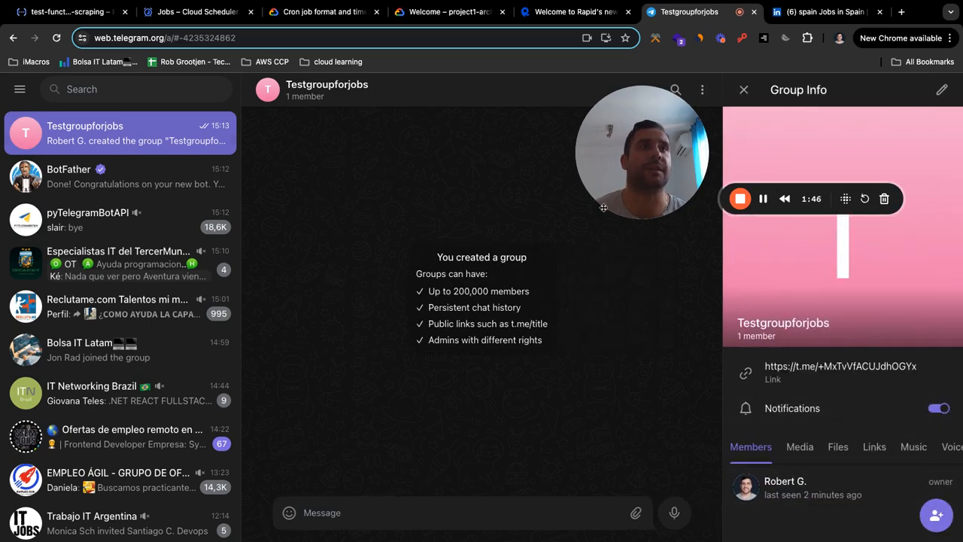
click(192, 173)
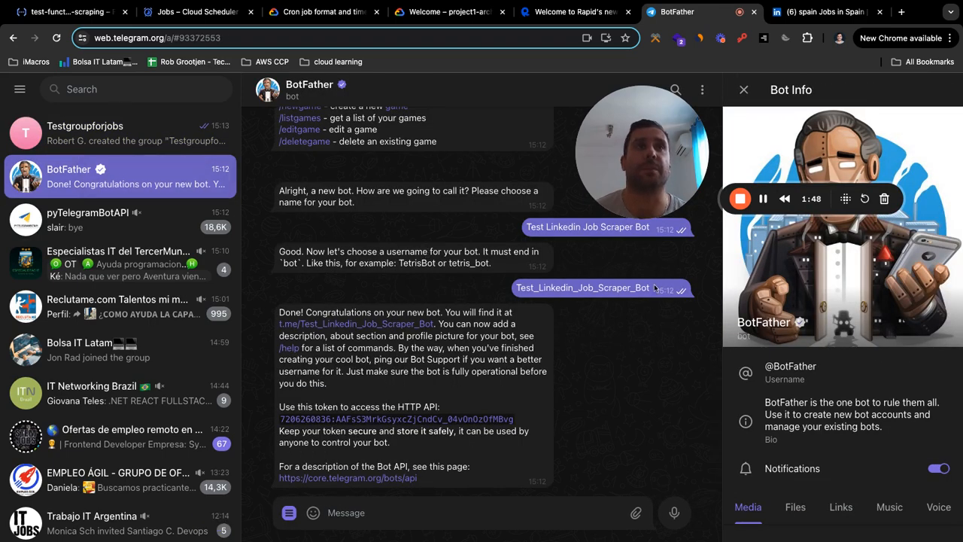
drag(652, 290, 538, 289)
drag(652, 290, 516, 292)
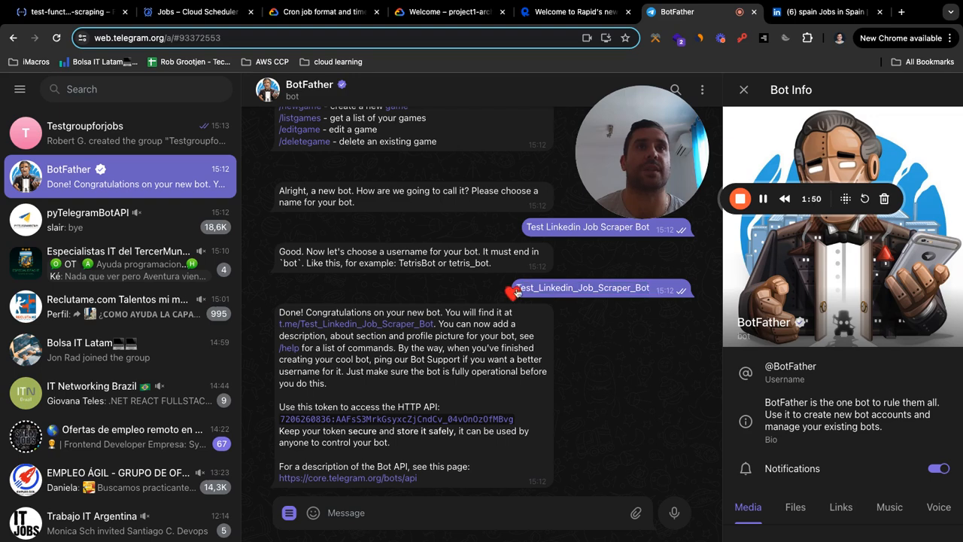
drag(652, 290, 517, 290)
key(ctrl+c)
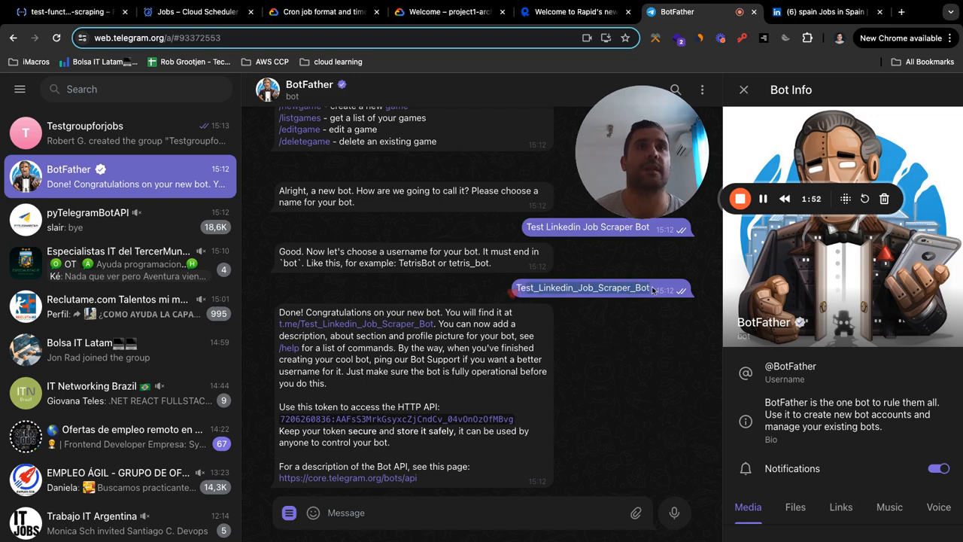
click(743, 89)
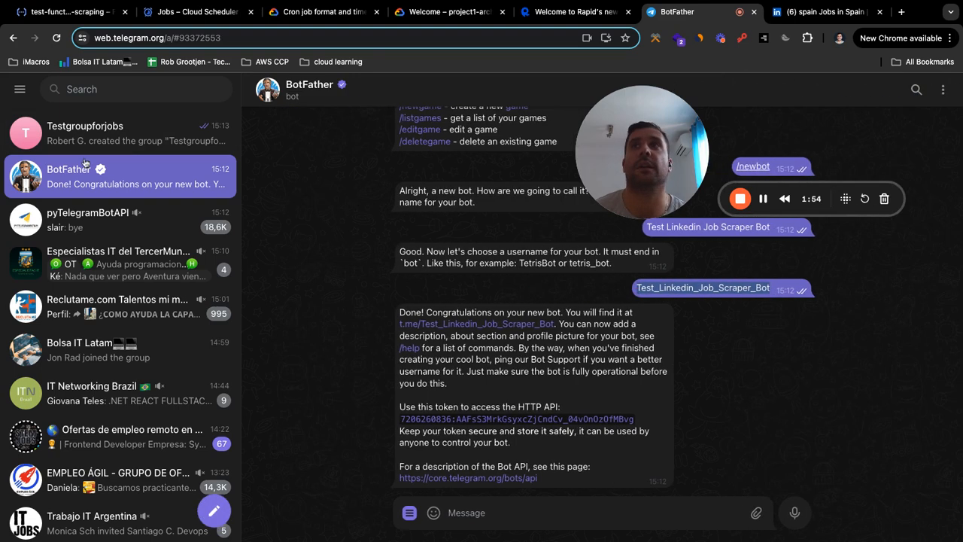
- Add Test Linkedin Job Scraper Bot to the Testgroupforjobs group, finding it by its copied username, and close the group info
click(113, 133)
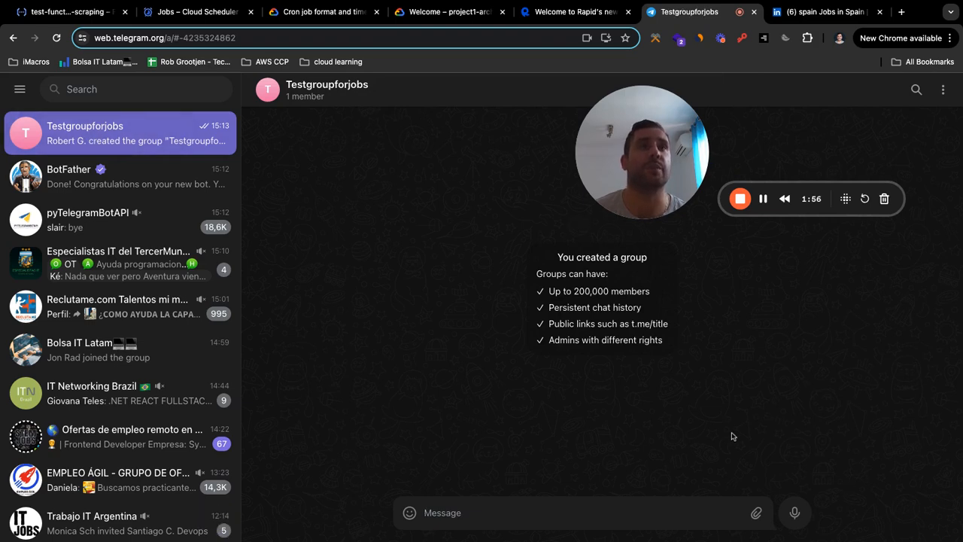
click(464, 98)
click(936, 516)
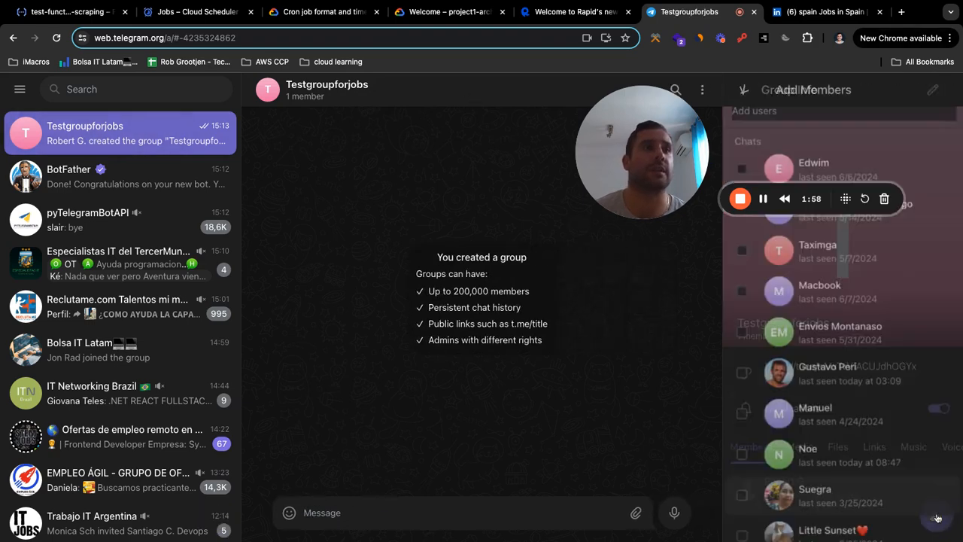
click(779, 116)
key(ctrl+v)
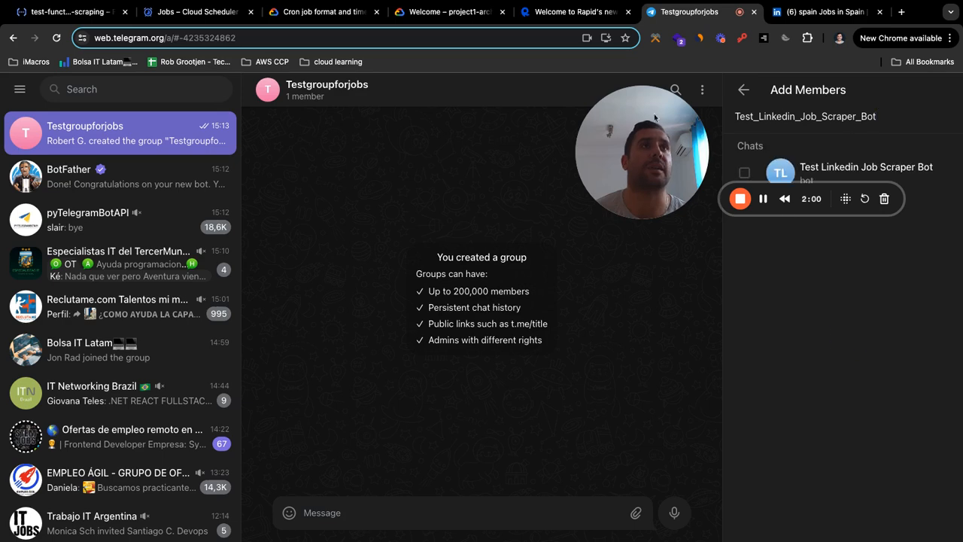
click(744, 173)
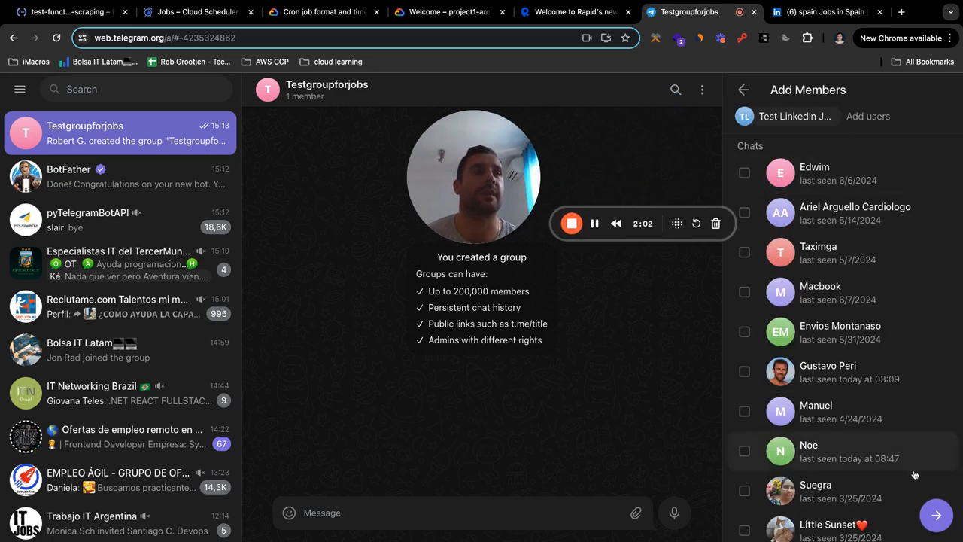
click(937, 516)
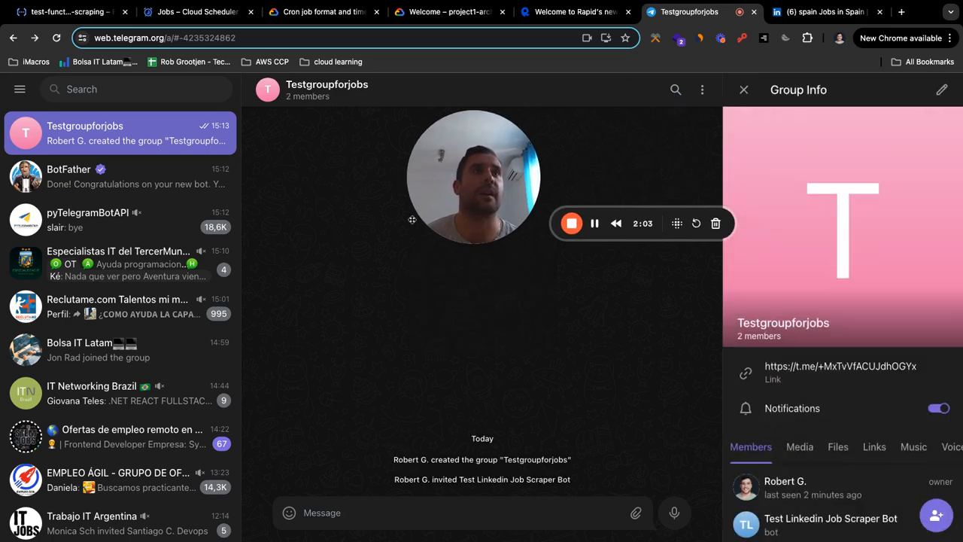
click(743, 90)
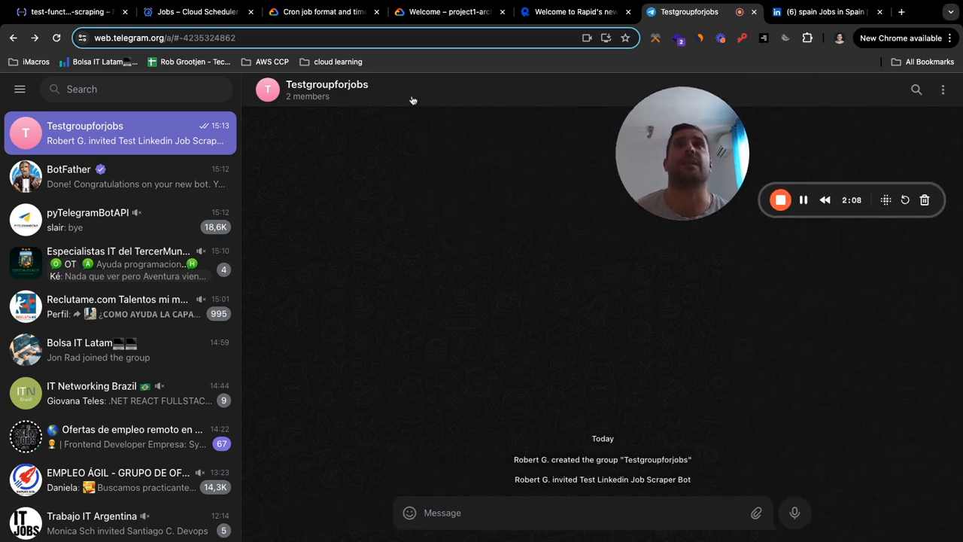
- Check the member list in the Testgroupforjobs group info, and close the info
click(424, 98)
scroll(813, 481, down, 2)
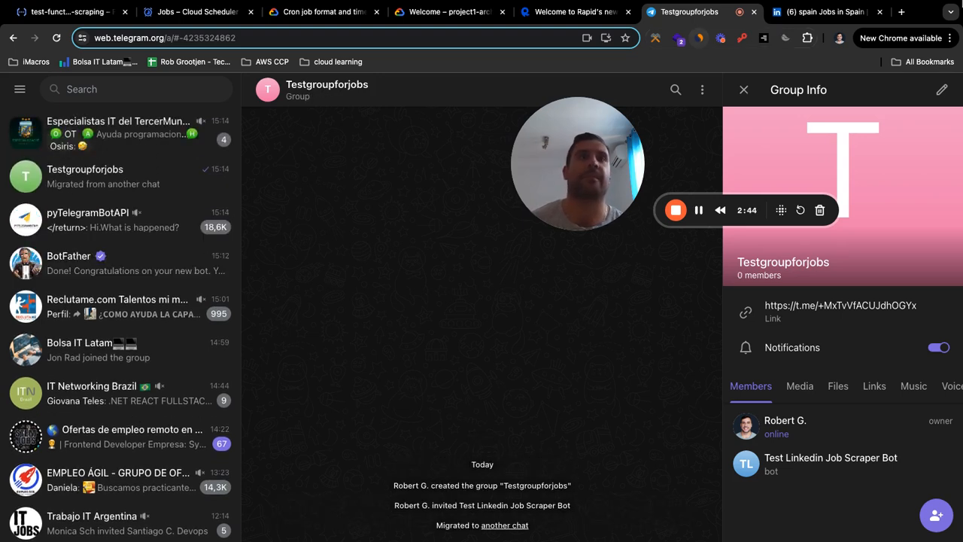
click(744, 89)
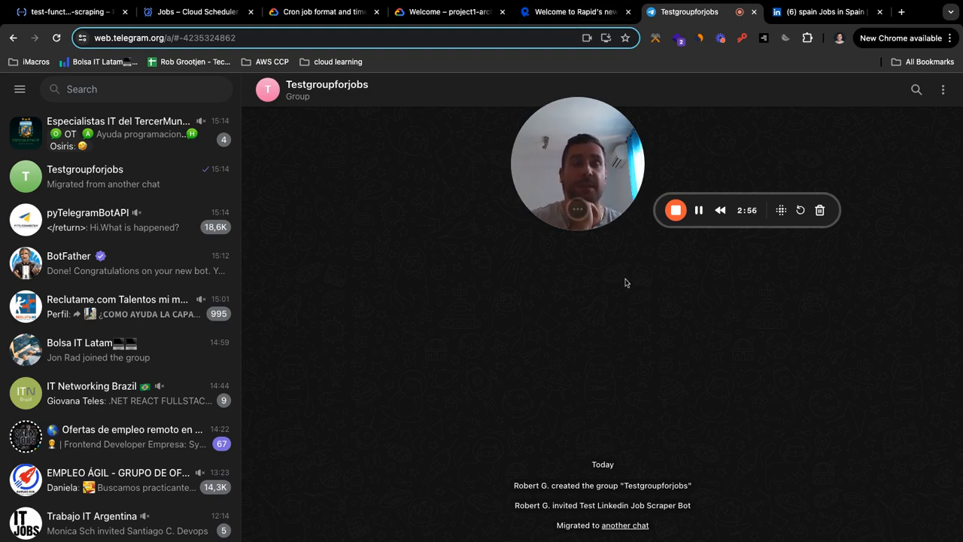
- Switch to RapidAPI, sign in, and open the Rapid Linkedin Jobs API by searching for "rapid linkedin api"
click(562, 14)
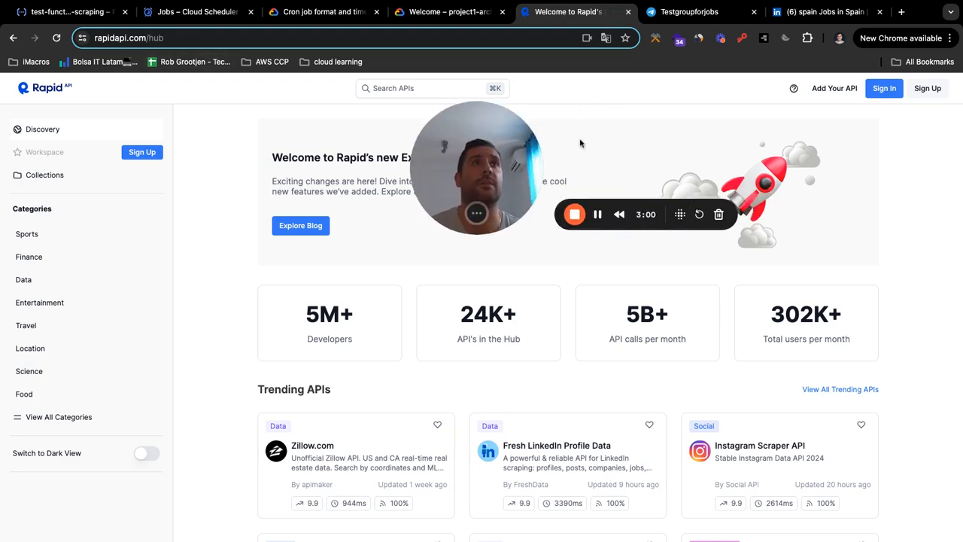
click(882, 90)
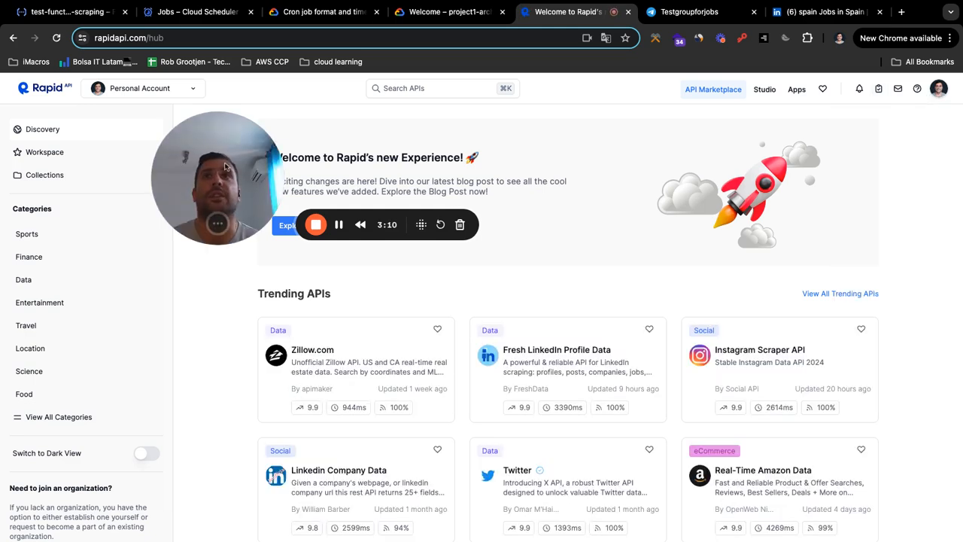
click(419, 88)
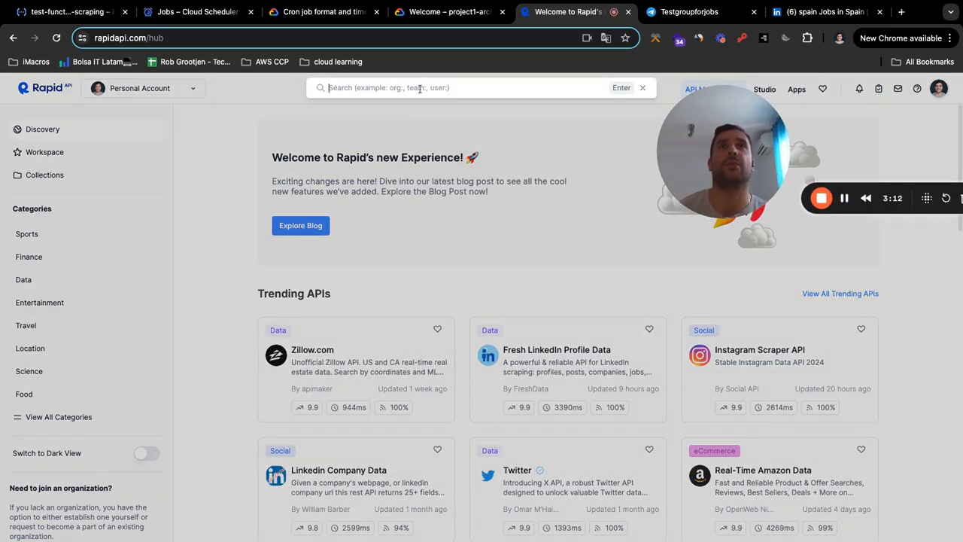
text(rapid linkedin api)
key(Return)
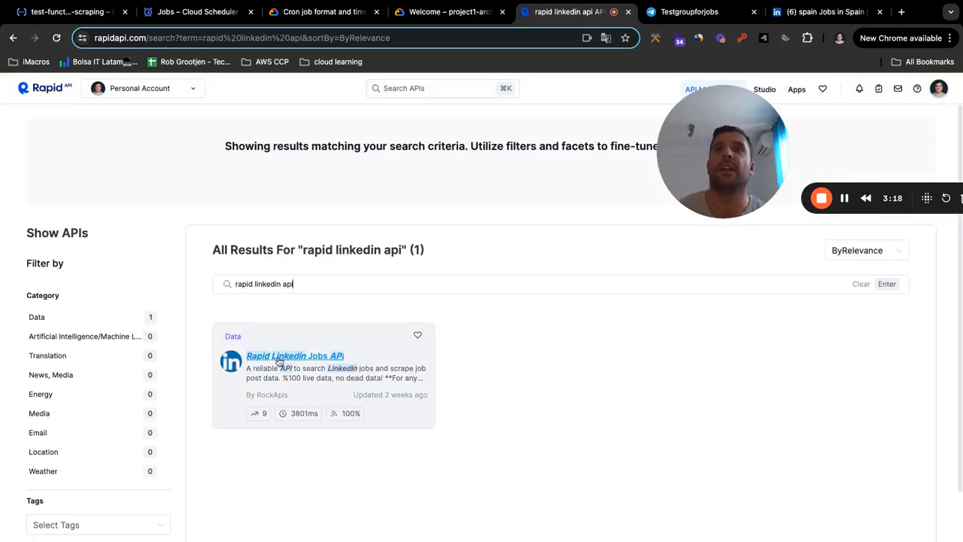
click(319, 362)
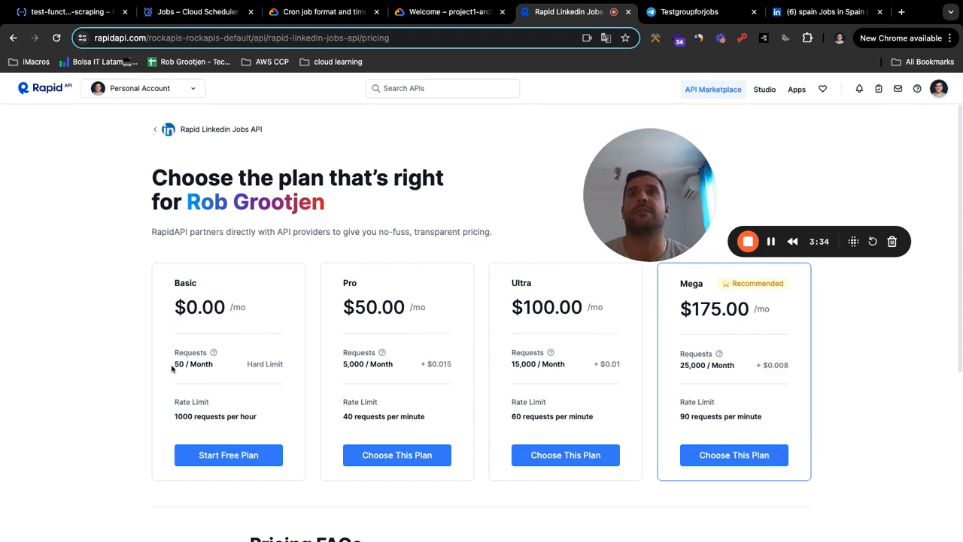
- Subscribe to the free Basic plan of the Rapid Linkedin Jobs API and skip the feedback survey
click(235, 455)
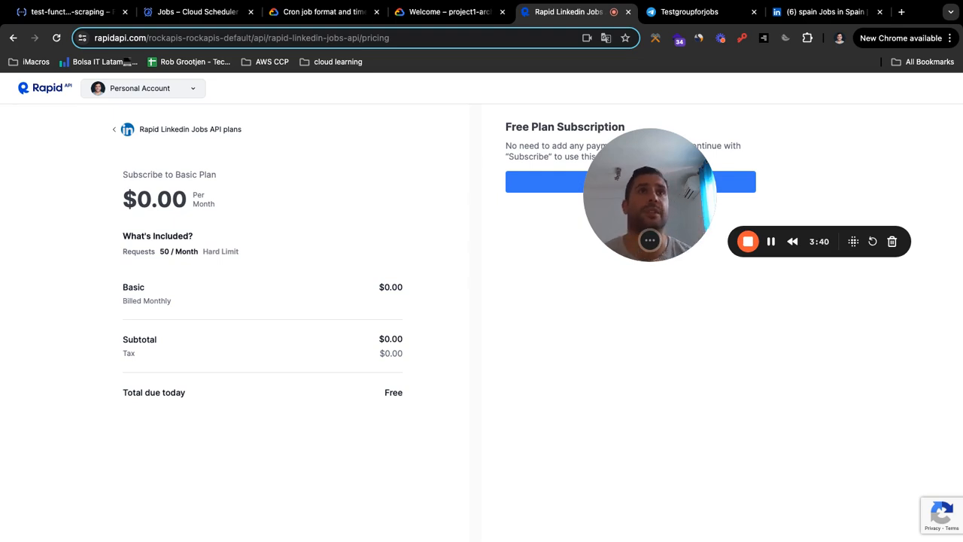
drag(650, 195, 716, 337)
click(629, 188)
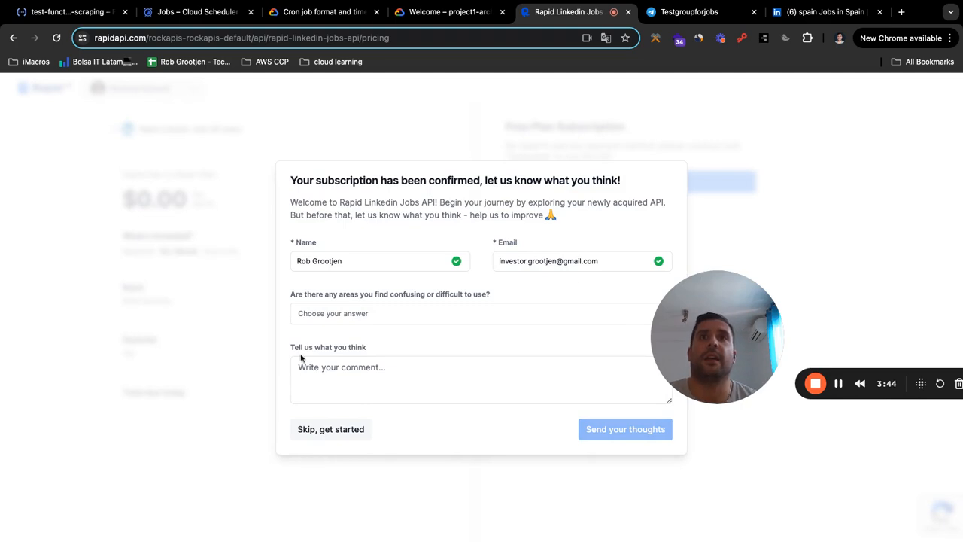
drag(722, 297, 756, 205)
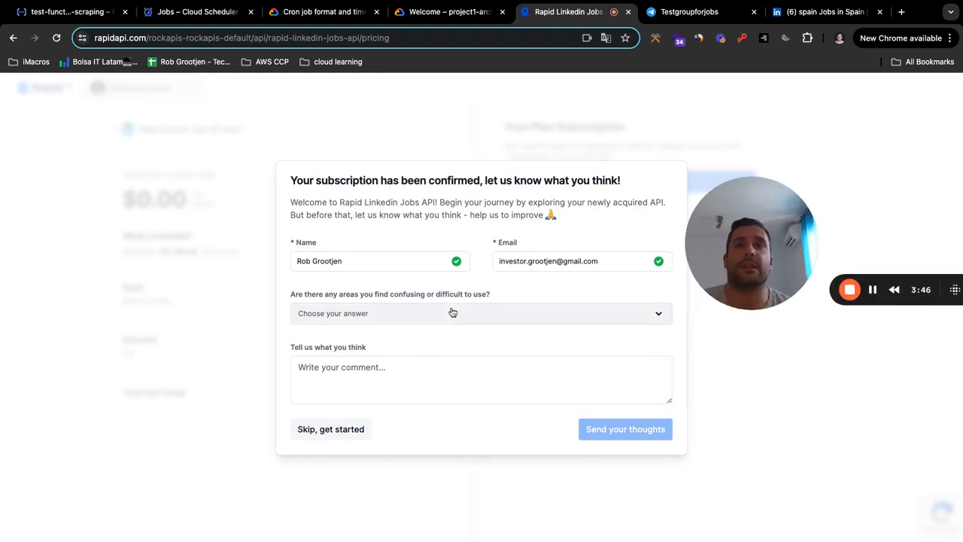
drag(741, 244, 711, 177)
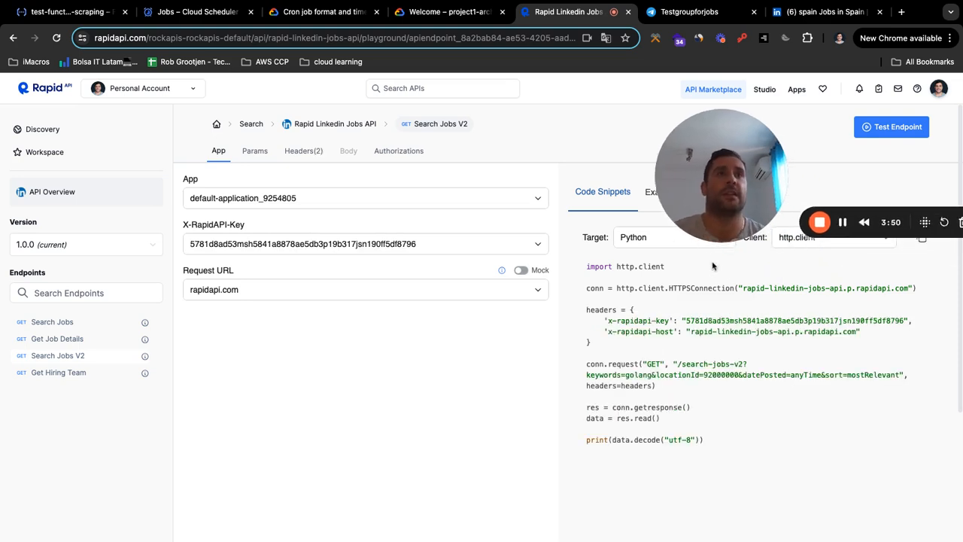
- Locate the x-rapidapi-key value in the Python code snippet of the Search Jobs V2 endpoint
drag(779, 202, 785, 182)
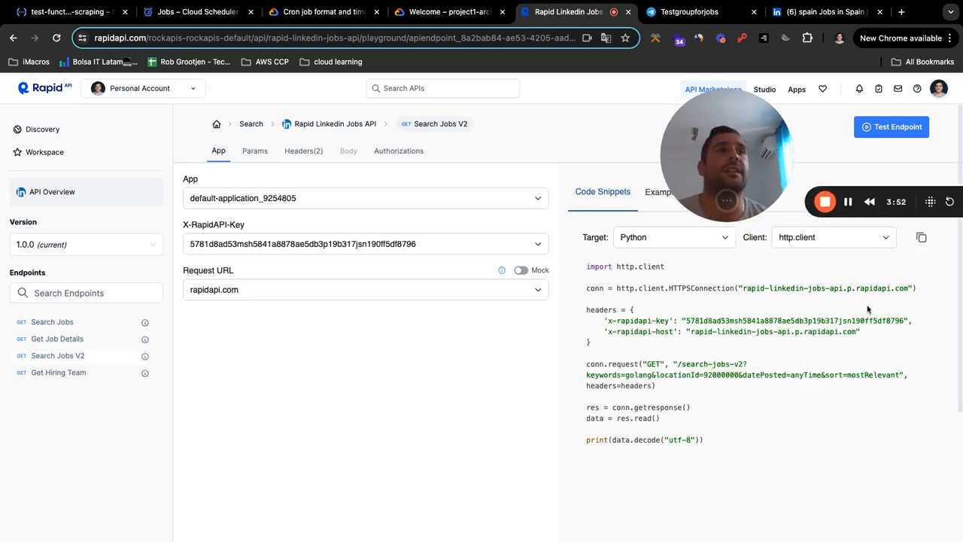
double_click(899, 321)
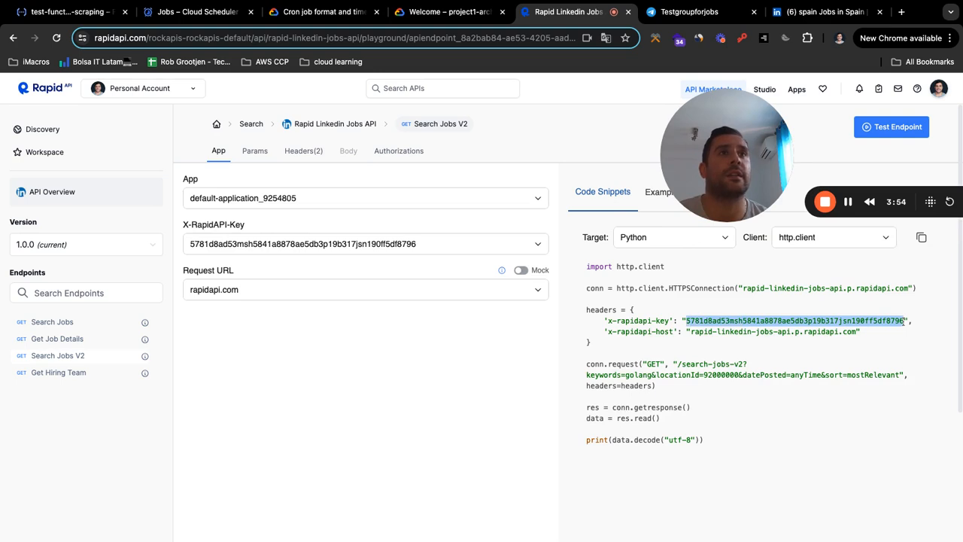
click(83, 397)
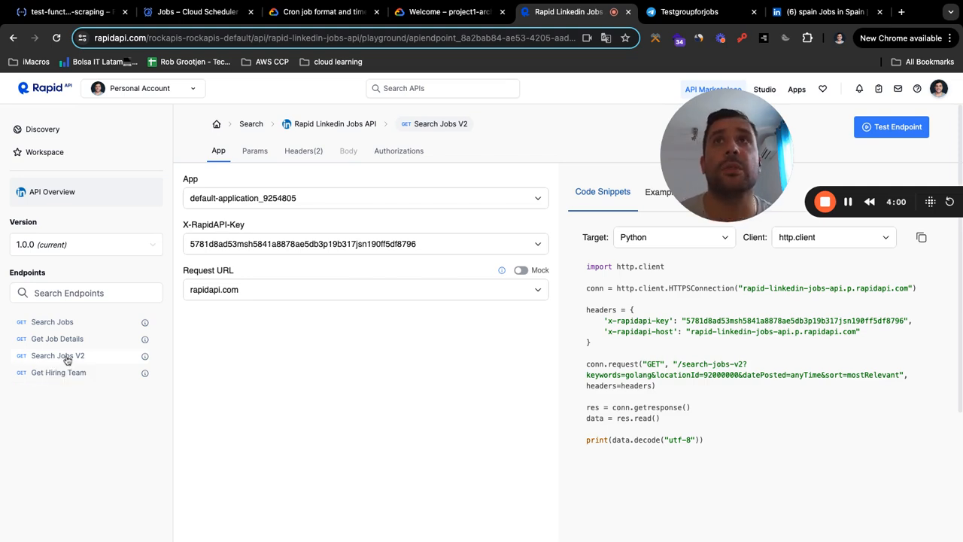
- Examine the keywords, locationId, companyIds and datePosted query parameters of the Search Jobs V2 endpoint
click(255, 152)
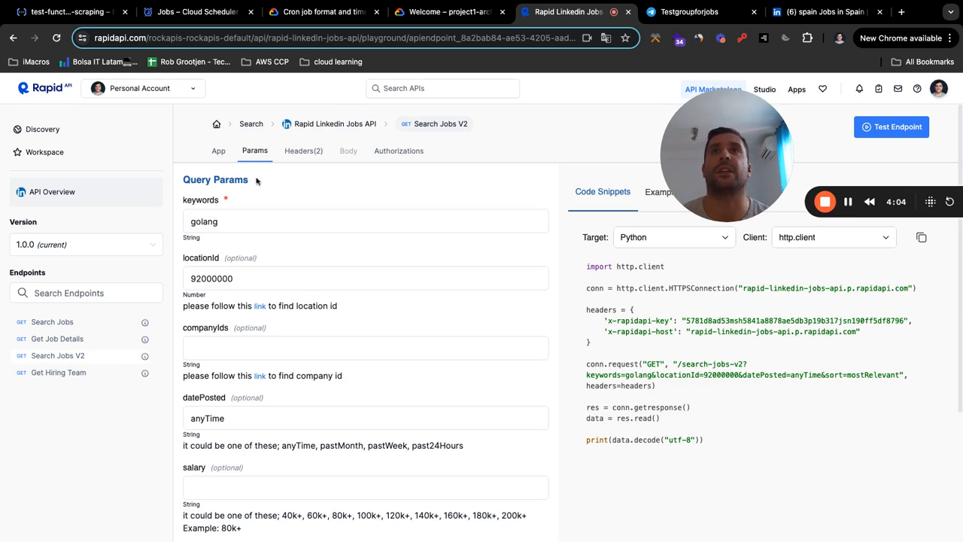
scroll(228, 219, down, 1)
scroll(232, 215, up, 1)
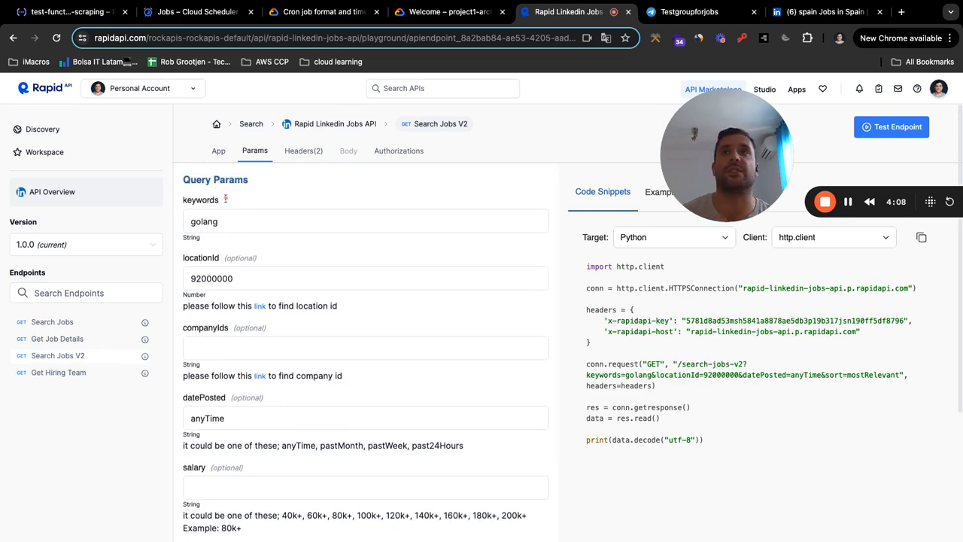
drag(221, 260, 173, 264)
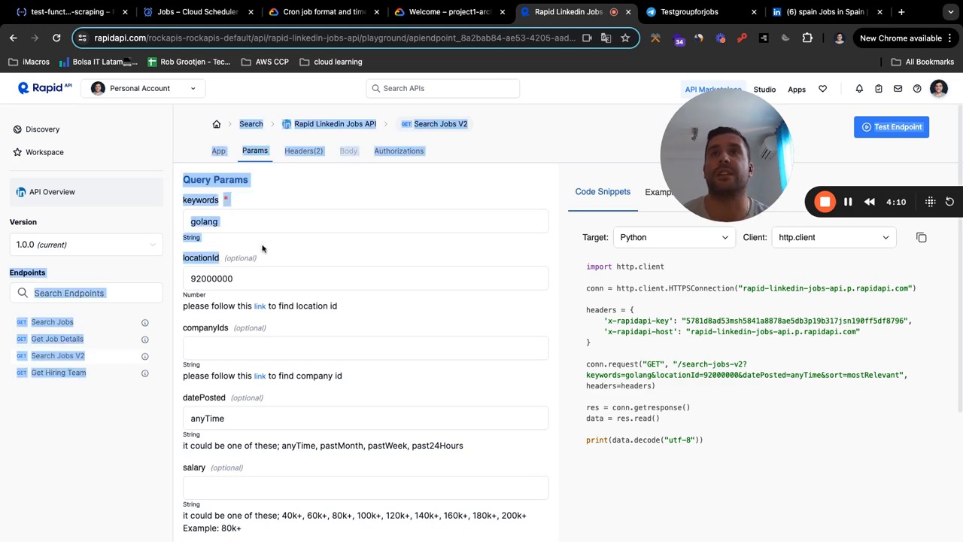
click(261, 247)
scroll(226, 263, down, 1)
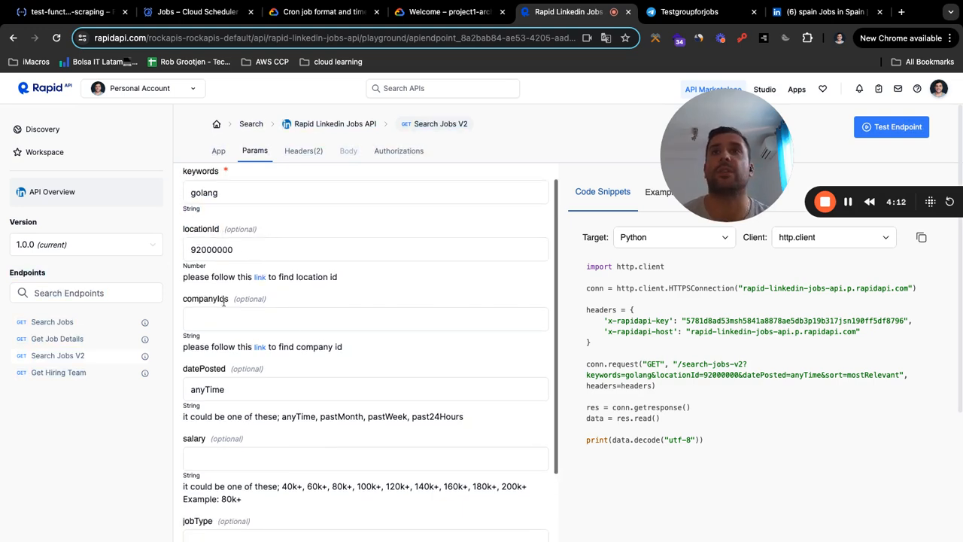
scroll(226, 345, down, 1)
drag(193, 351, 183, 352)
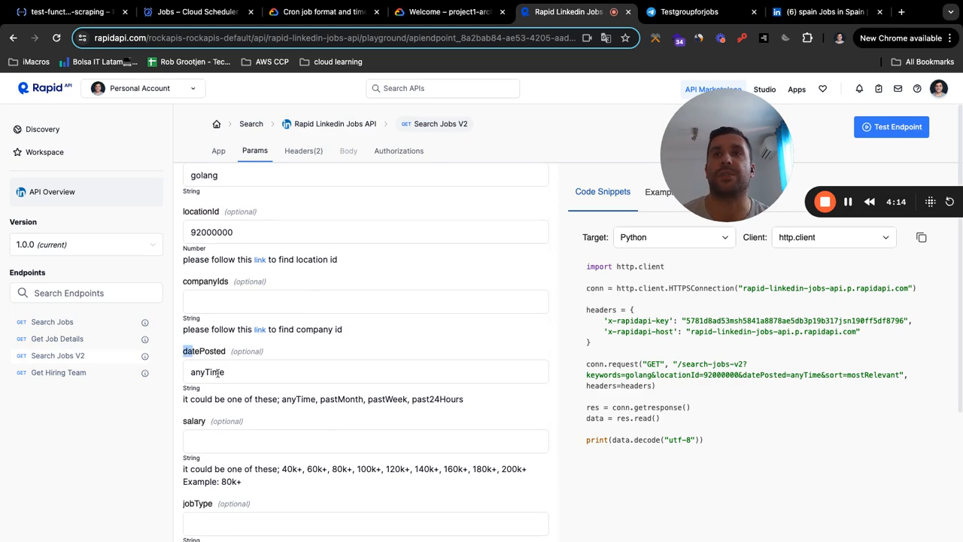
- Review the remaining query parameters of Search Jobs V2, from salary and jobType to the allowed onsiteRemote values
scroll(224, 374, down, 1)
scroll(192, 381, down, 6)
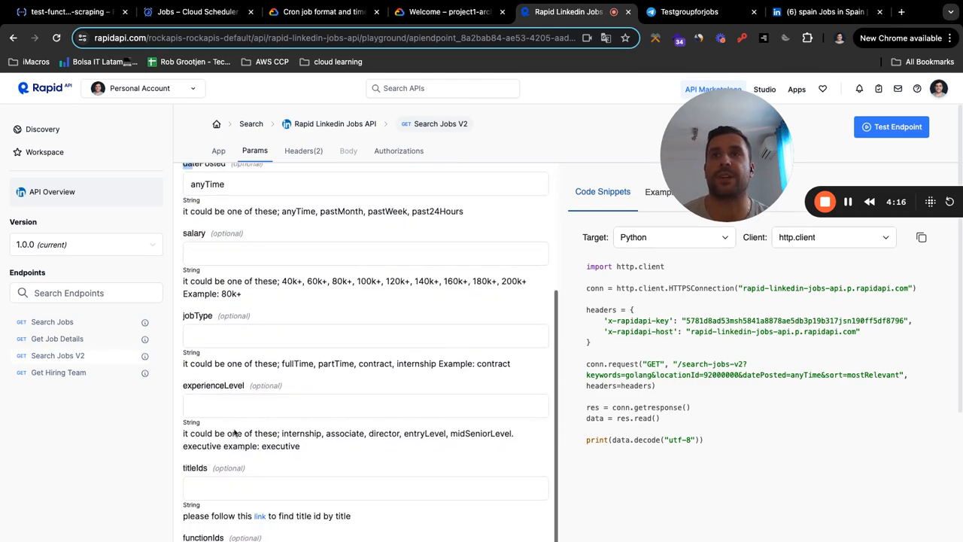
scroll(207, 402, down, 5)
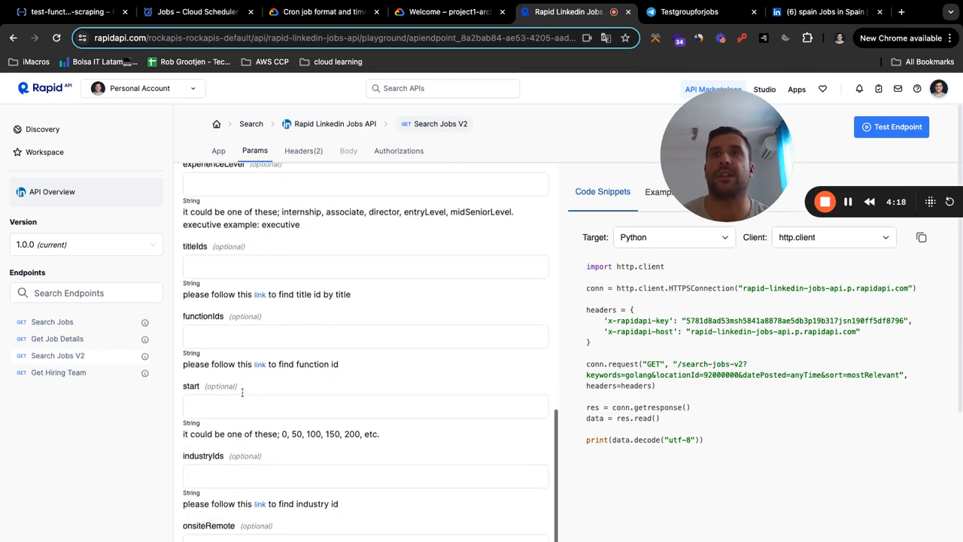
scroll(233, 440, down, 1)
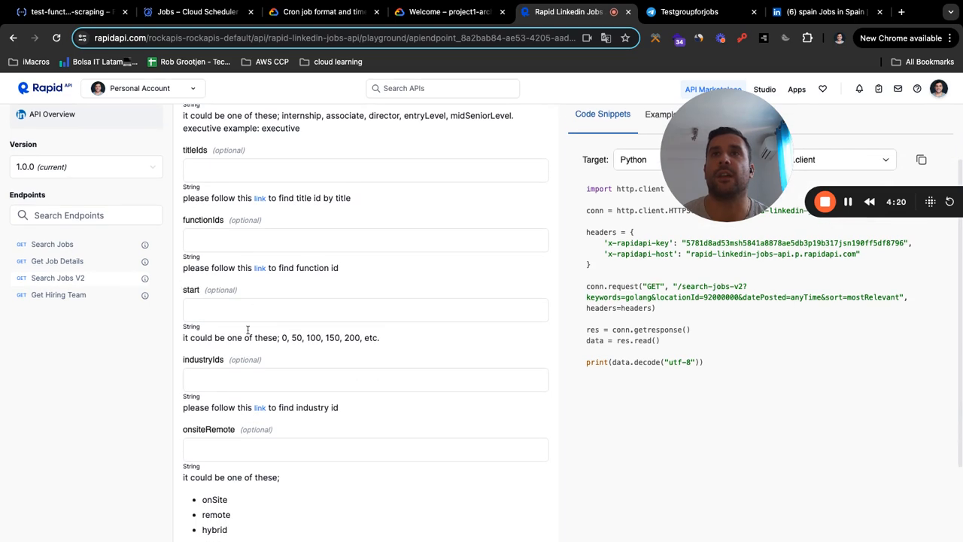
scroll(222, 396, down, 2)
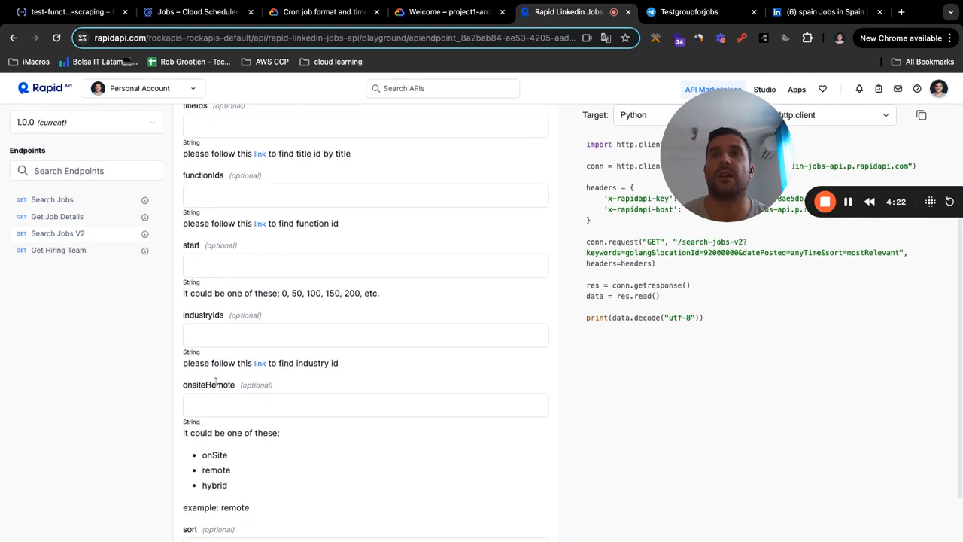
click(224, 403)
double_click(223, 455)
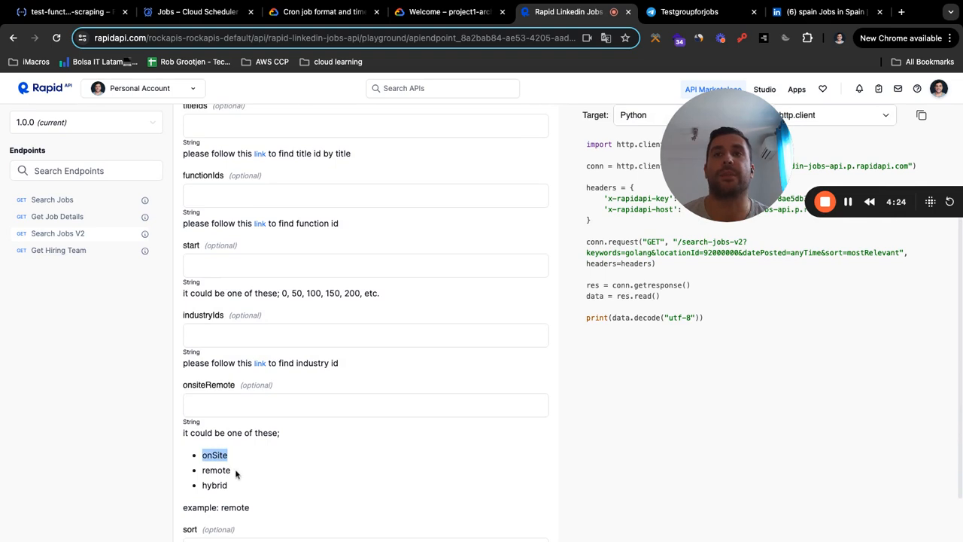
double_click(224, 470)
double_click(226, 485)
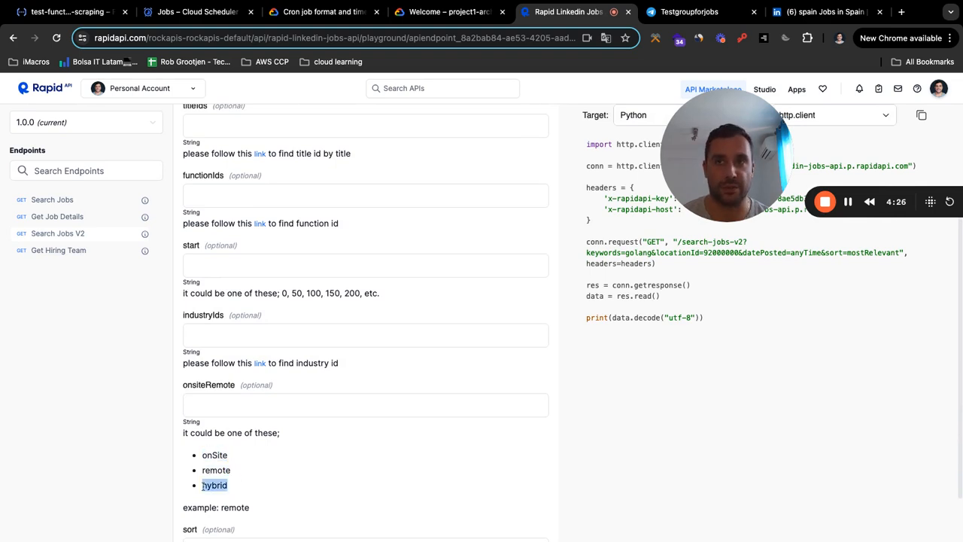
scroll(354, 415, up, 5)
scroll(378, 396, up, 7)
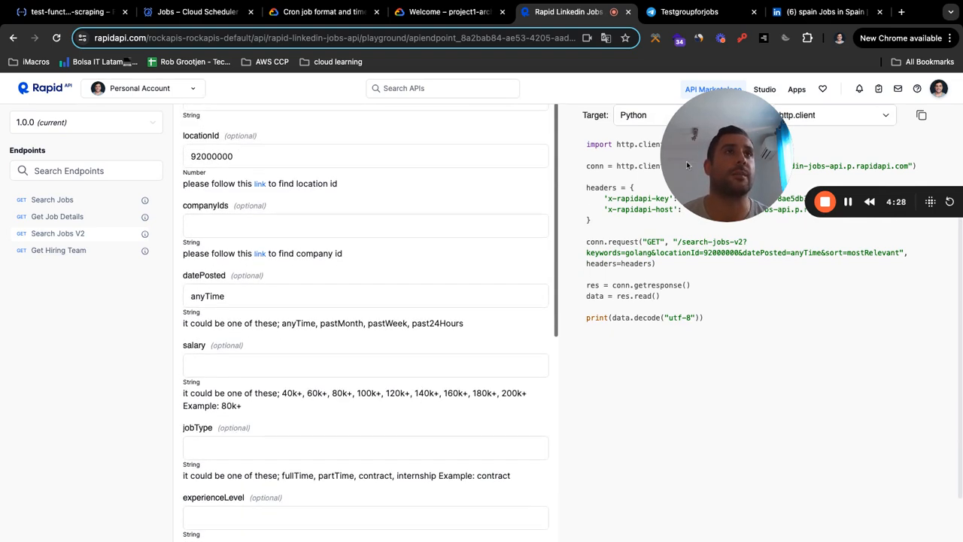
scroll(750, 170, up, 1)
drag(739, 145, 747, 342)
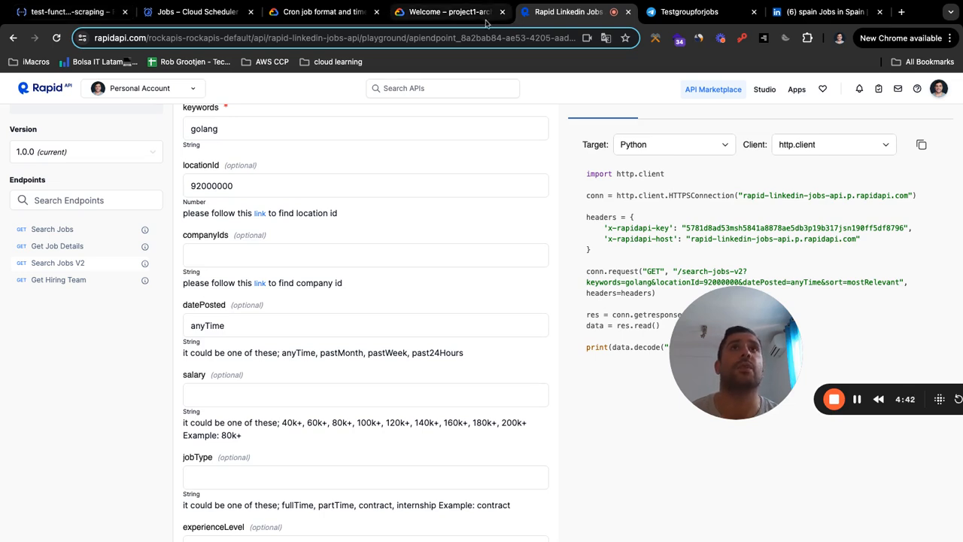
- Switch to Google Cloud Functions and start a new function with the environment set to 1st gen
click(79, 15)
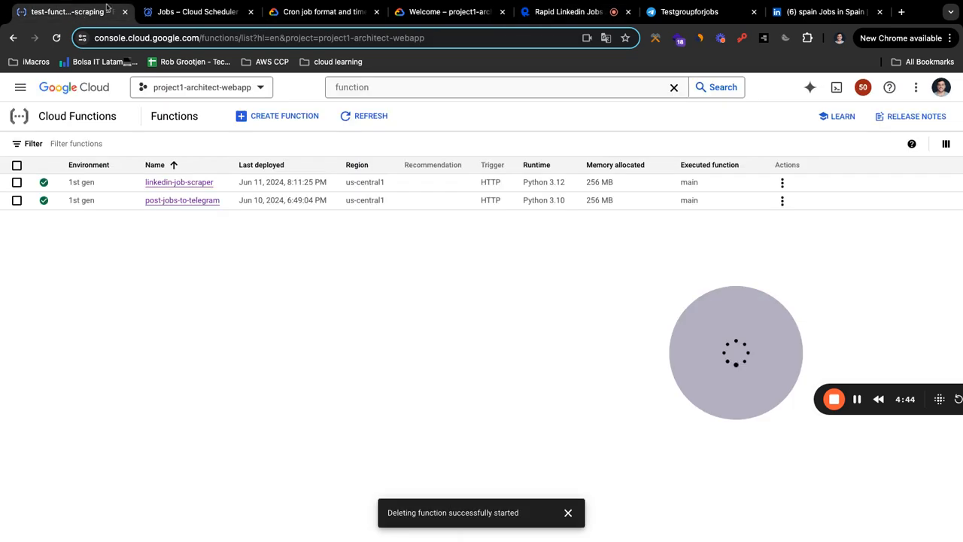
click(279, 121)
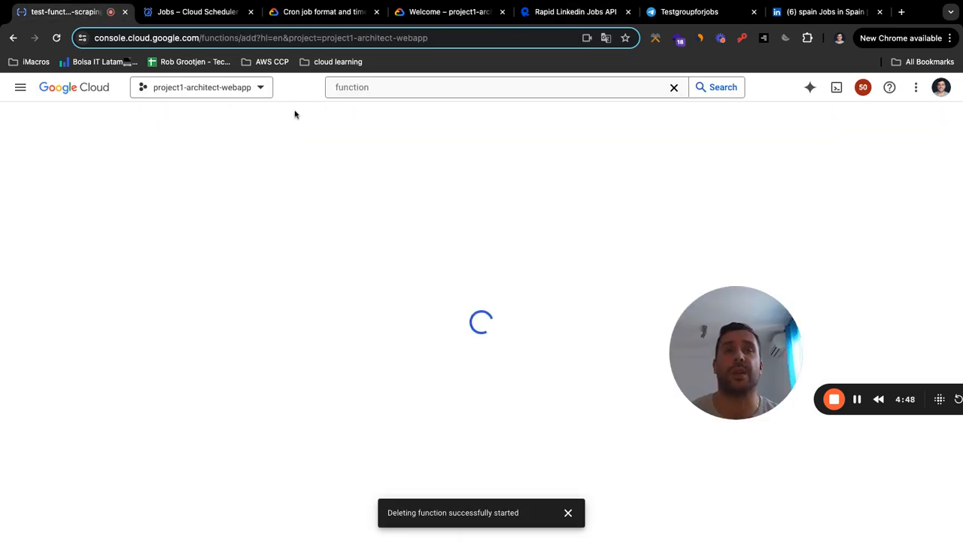
click(64, 216)
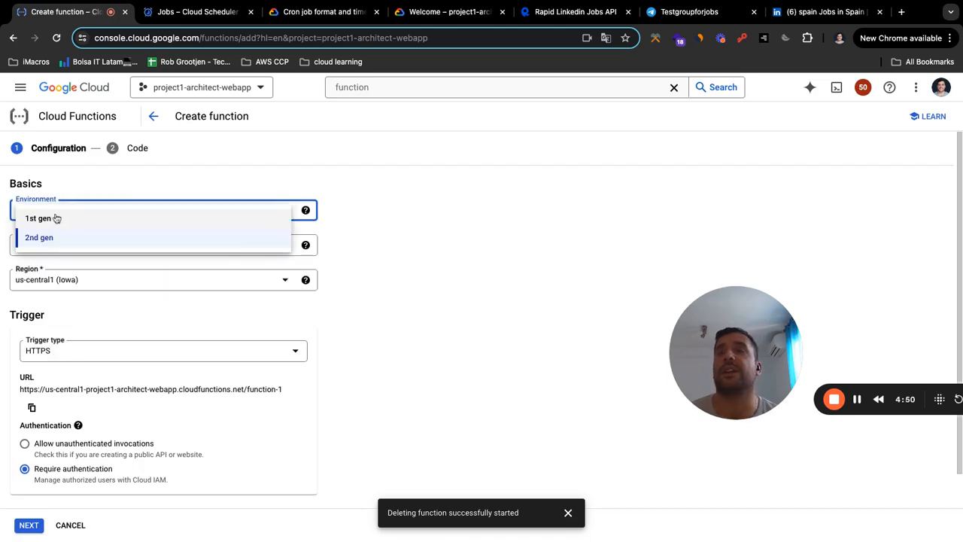
click(101, 189)
click(77, 214)
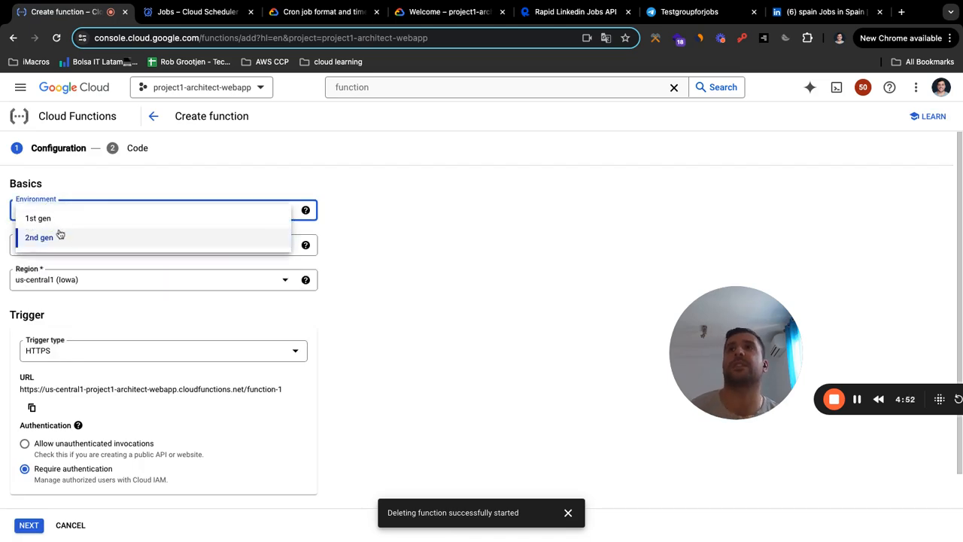
click(64, 218)
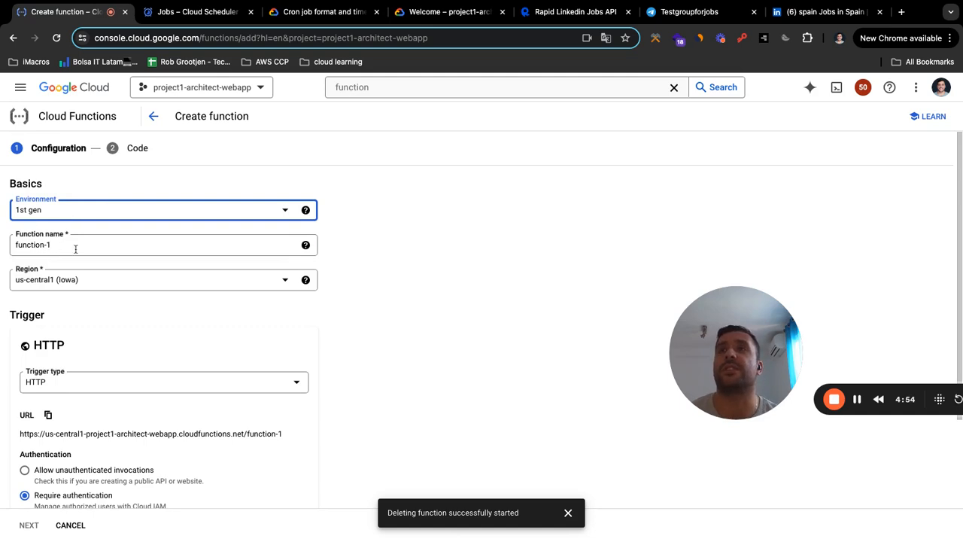
- Name the new function test-job-scraper-function
triple_click(63, 250)
text(test-)
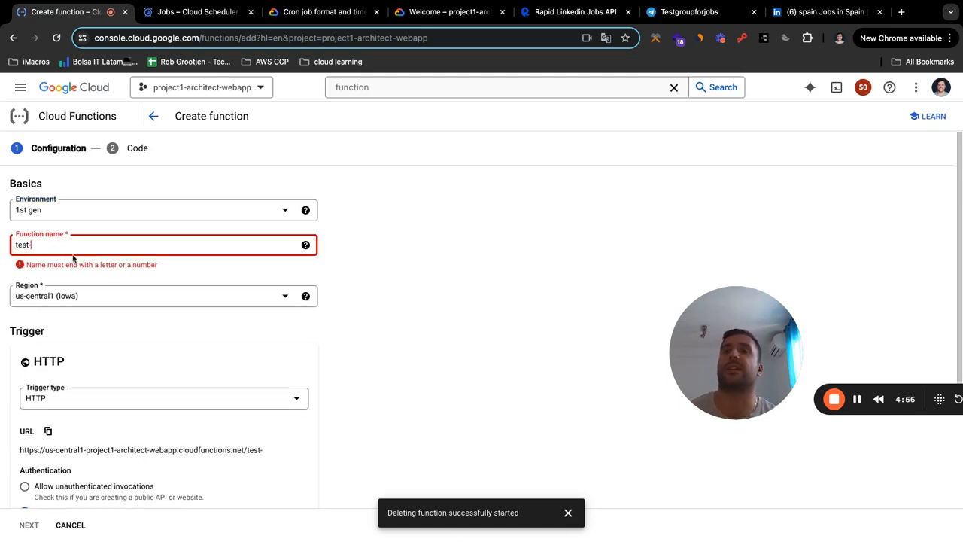
text(job-scraper-function)
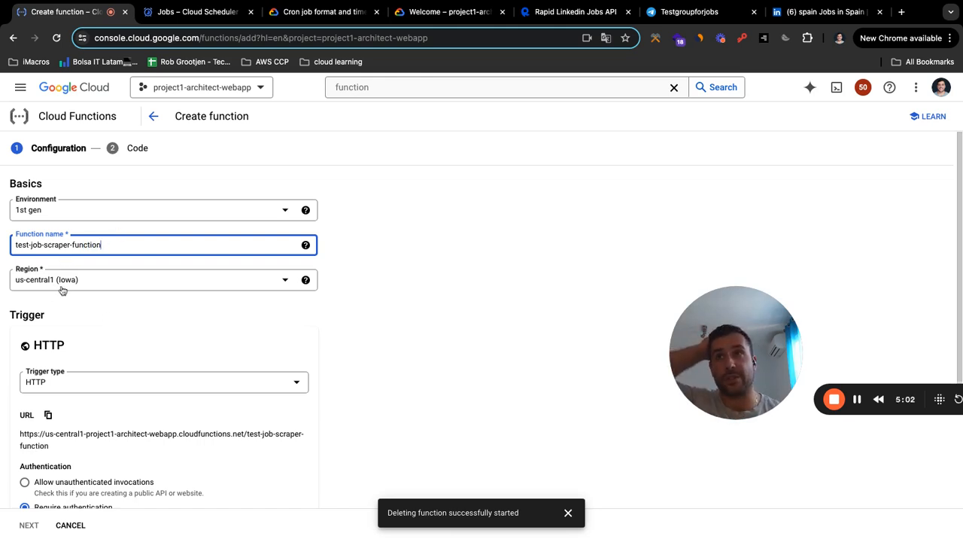
scroll(112, 297, down, 2)
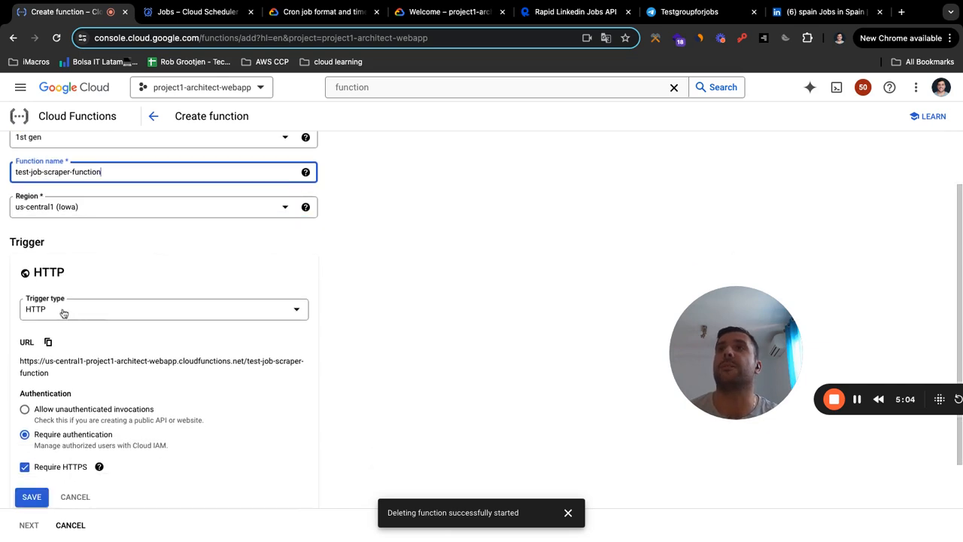
- Allow unauthenticated invocations for the function's HTTP trigger, keep HTTPS required, and save the trigger settings
scroll(24, 304, down, 1)
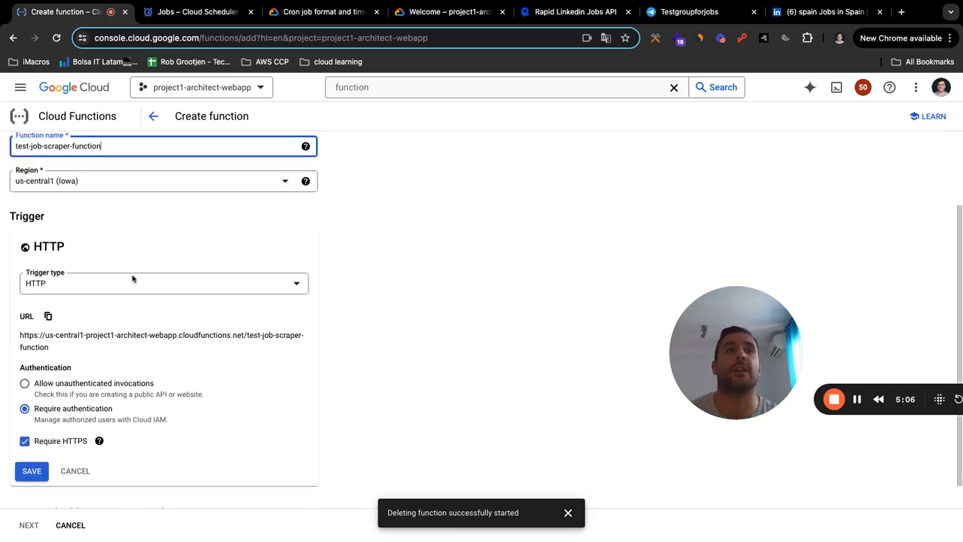
scroll(132, 279, down, 1)
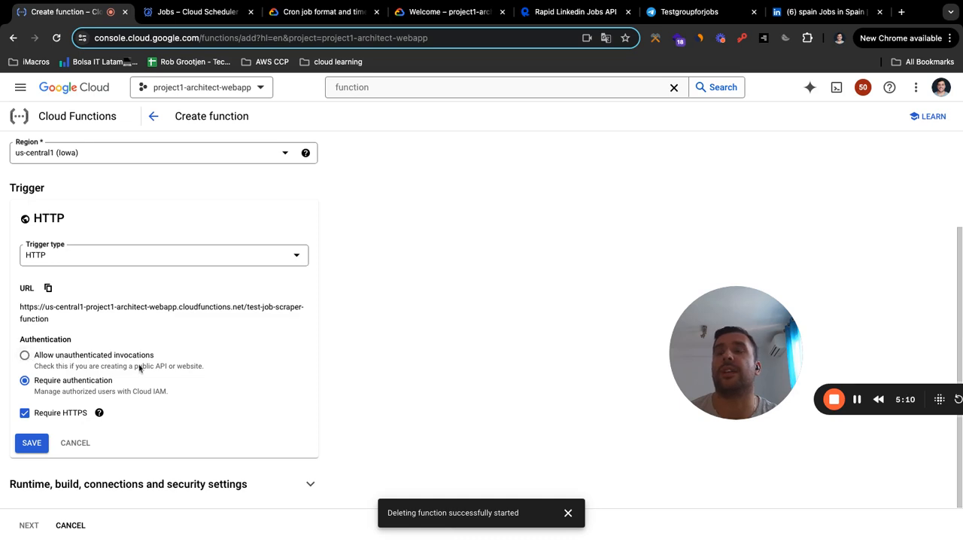
click(25, 357)
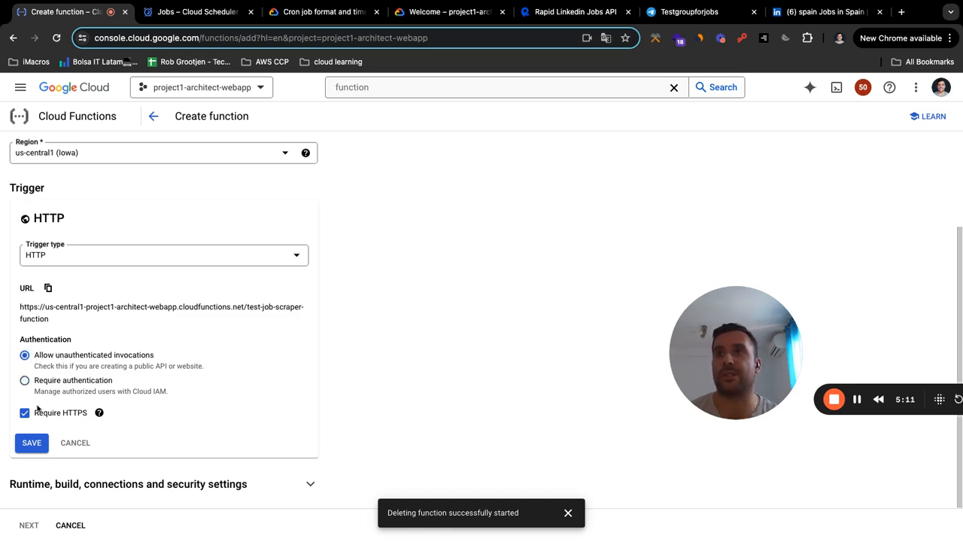
click(32, 443)
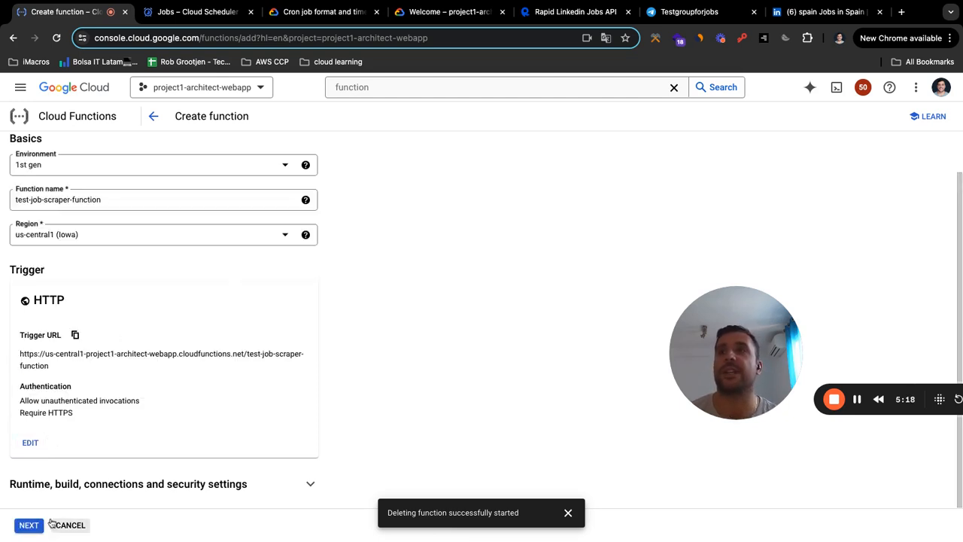
- Continue to the function's code stage and set the runtime to Python 3.12
click(29, 525)
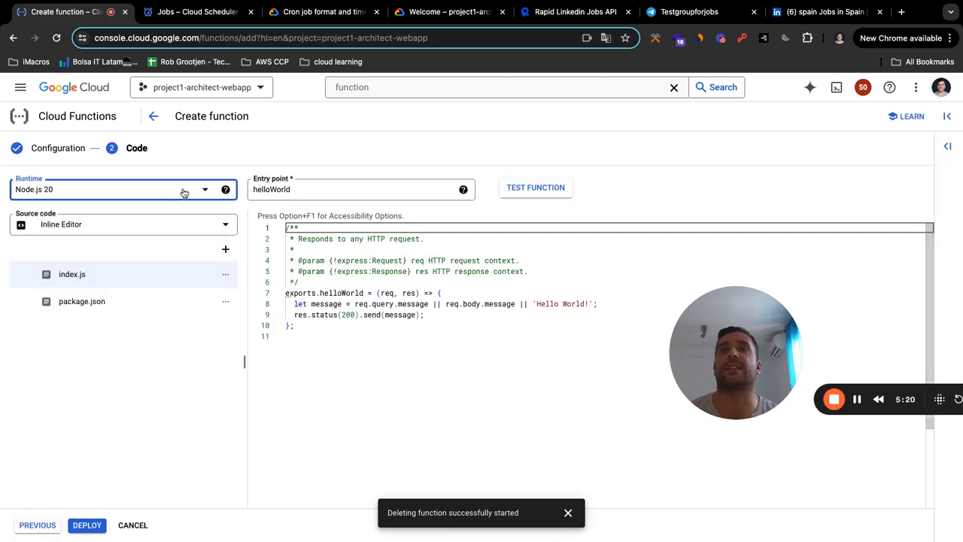
click(47, 192)
scroll(150, 308, down, 5)
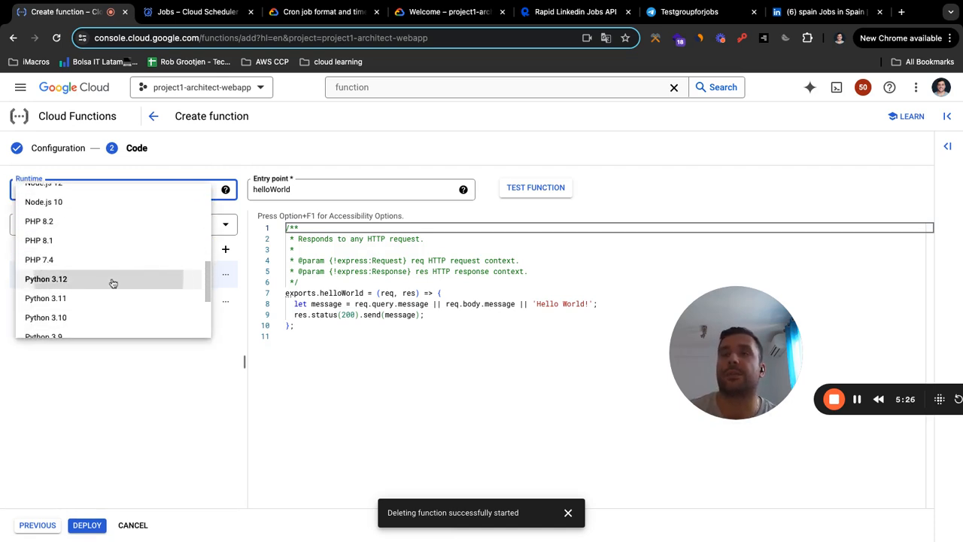
click(113, 281)
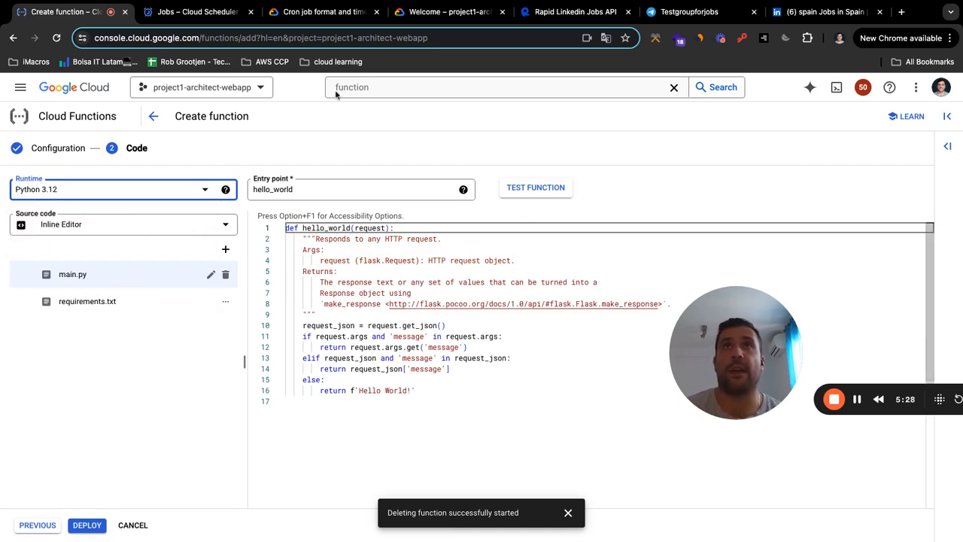
- Copy all the code of app4.py from the Cloud Shell Editor and replace the sample code in the function's main.py with it
click(323, 11)
click(443, 11)
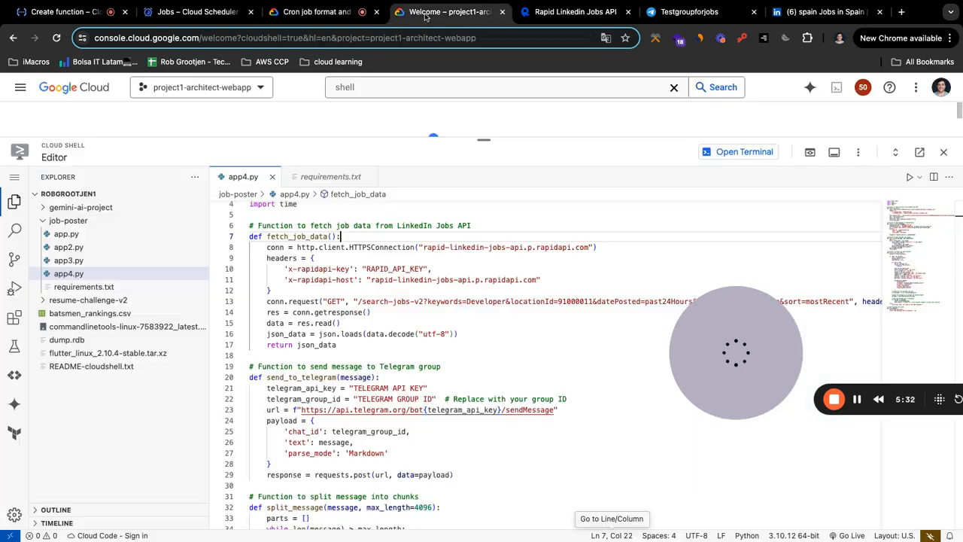
key(ctrl+a)
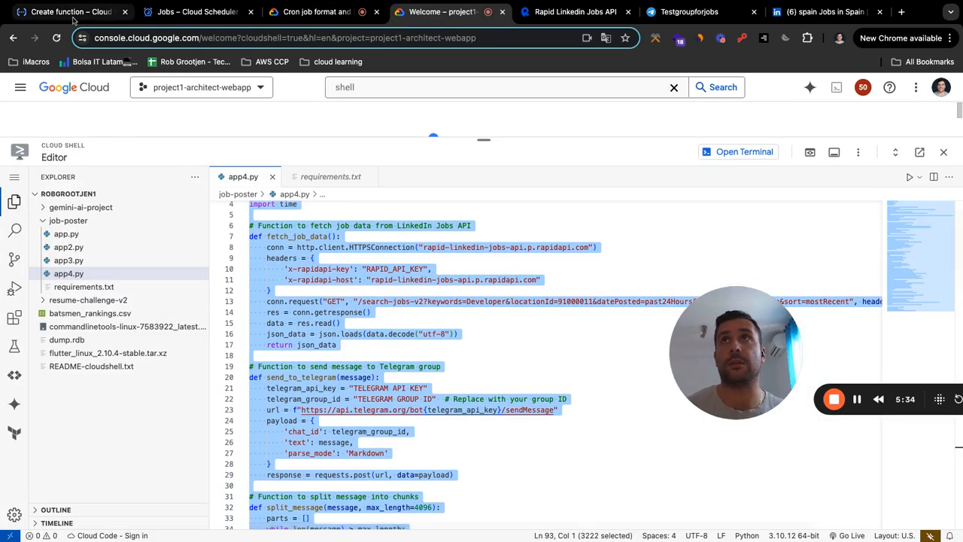
key(ctrl+1)
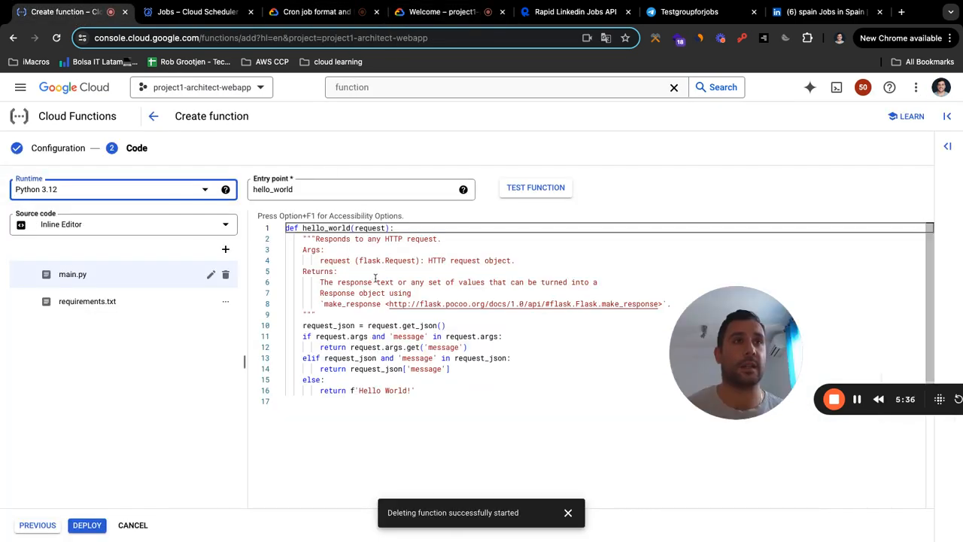
click(457, 396)
key(ctrl+a)
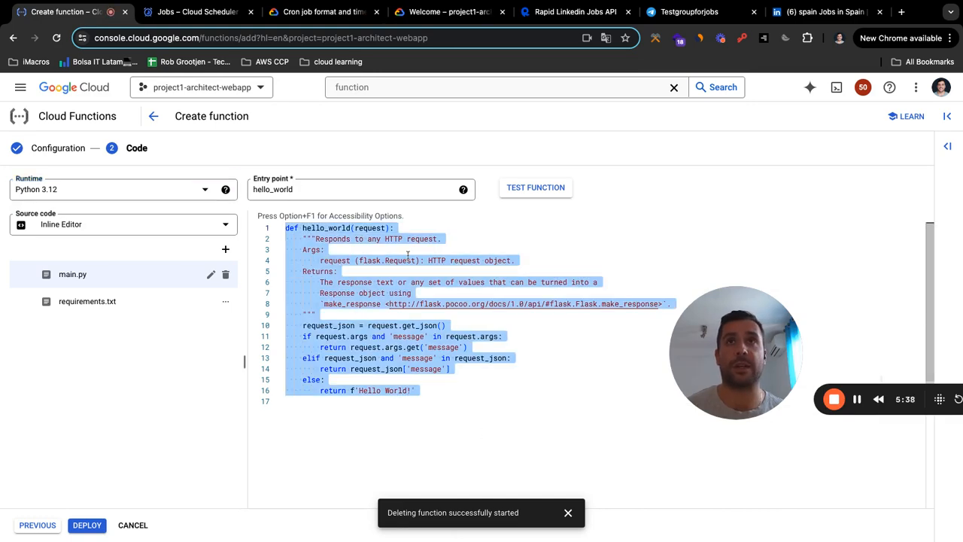
key(ctrl+v)
scroll(409, 298, up, 10)
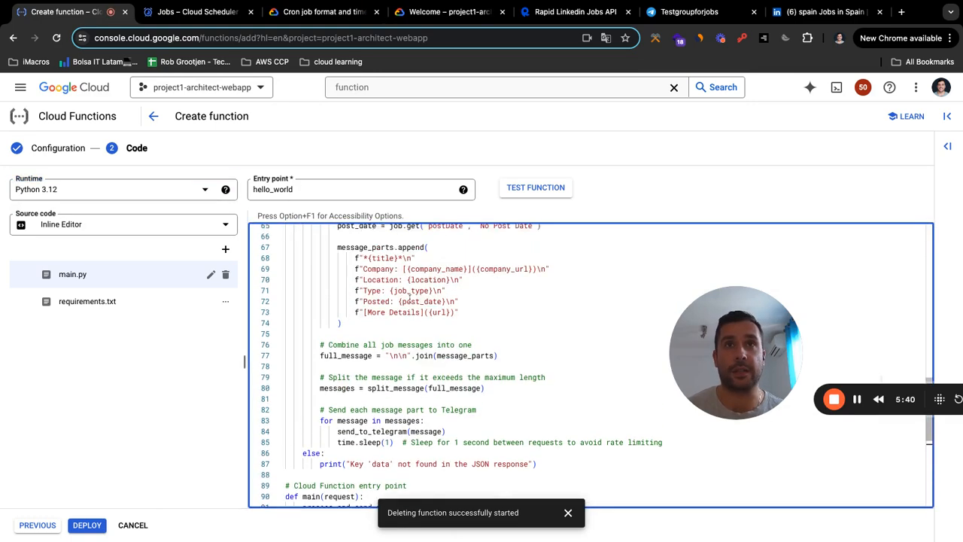
scroll(410, 299, up, 10)
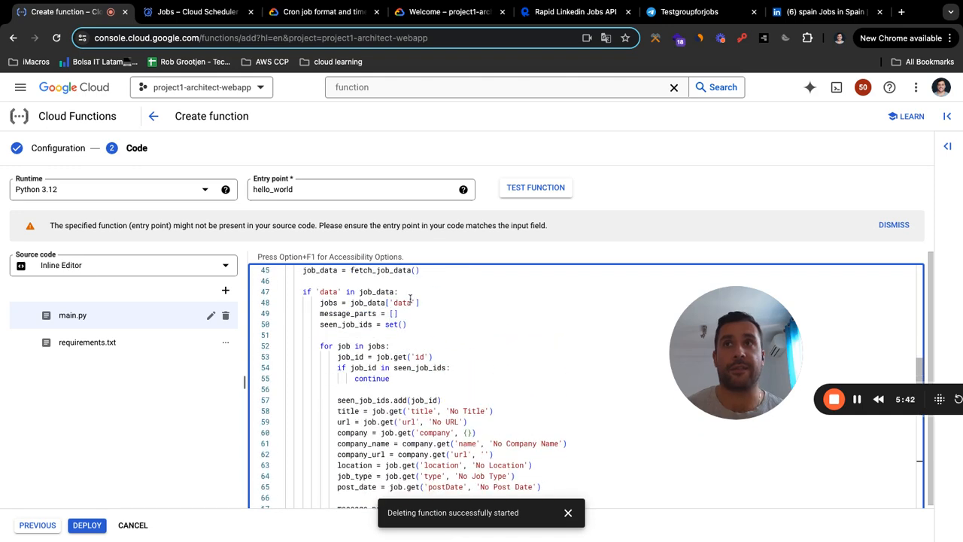
scroll(410, 298, up, 10)
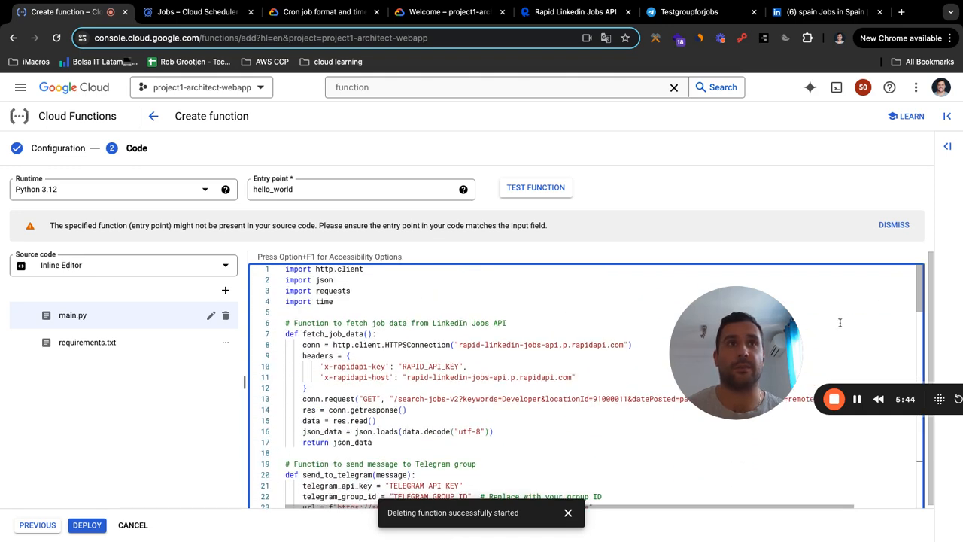
drag(733, 355, 782, 197)
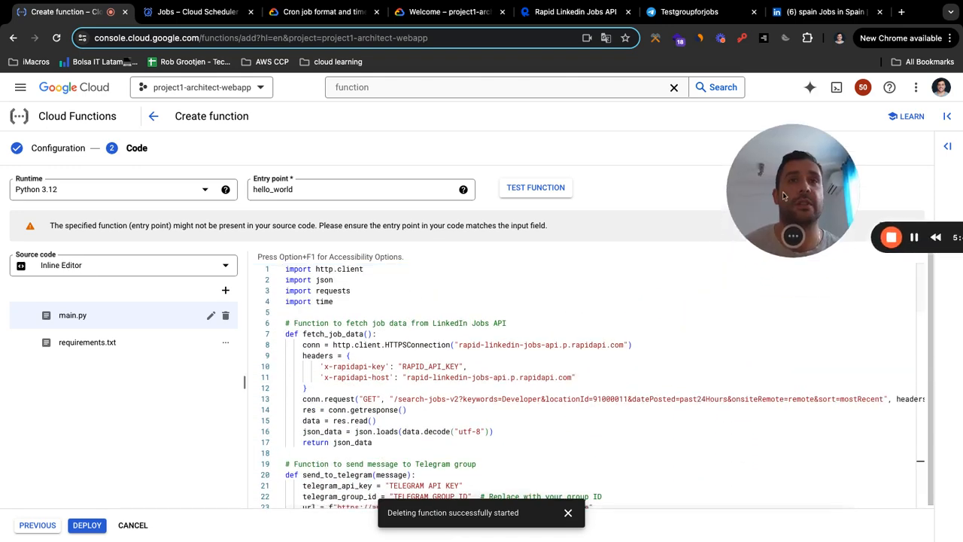
- Copy the x-rapidapi-key value from the RapidAPI playground's Python snippet and replace the RAPID_API_KEY placeholder in main.py with it
double_click(459, 367)
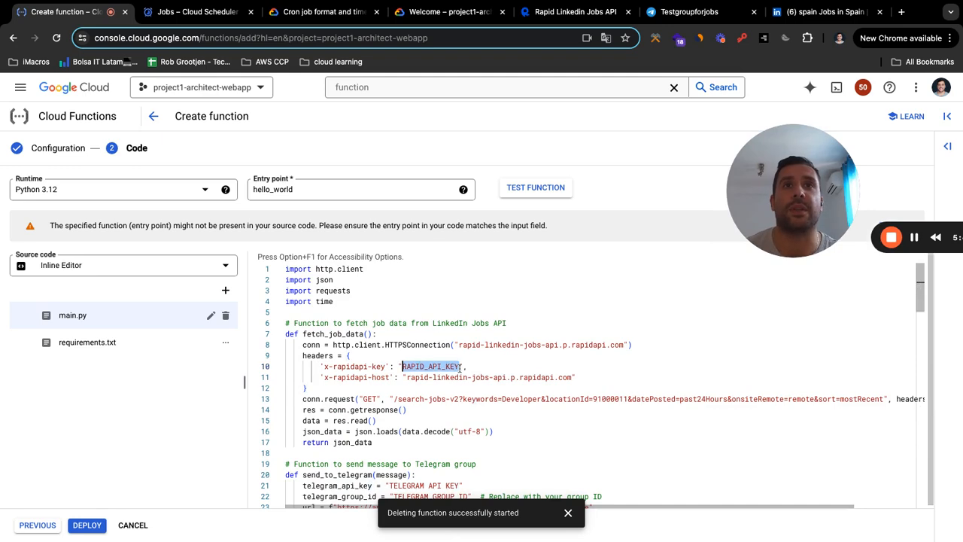
click(566, 13)
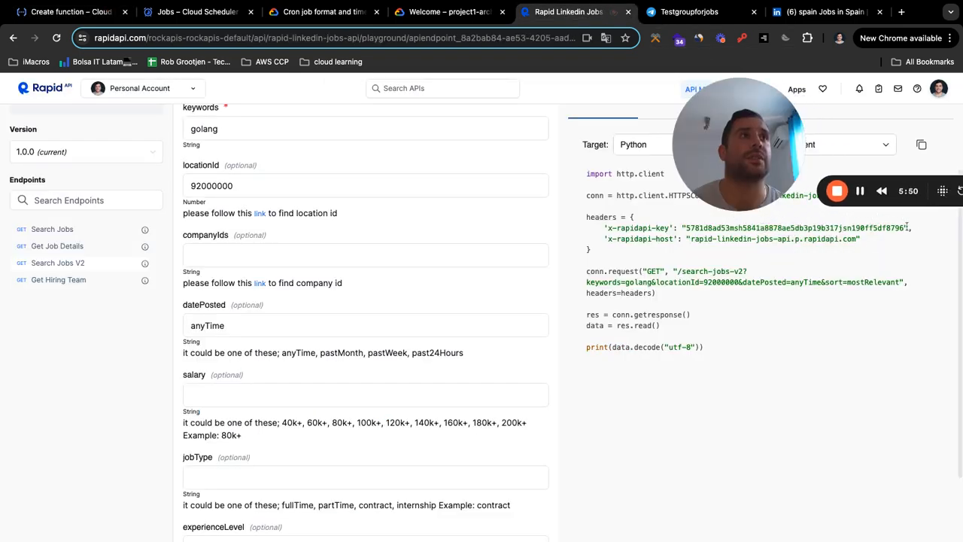
mouse_move(905, 227)
mouse_down()
mouse_move(686, 227)
mouse_move(904, 228)
mouse_up()
key(super+c)
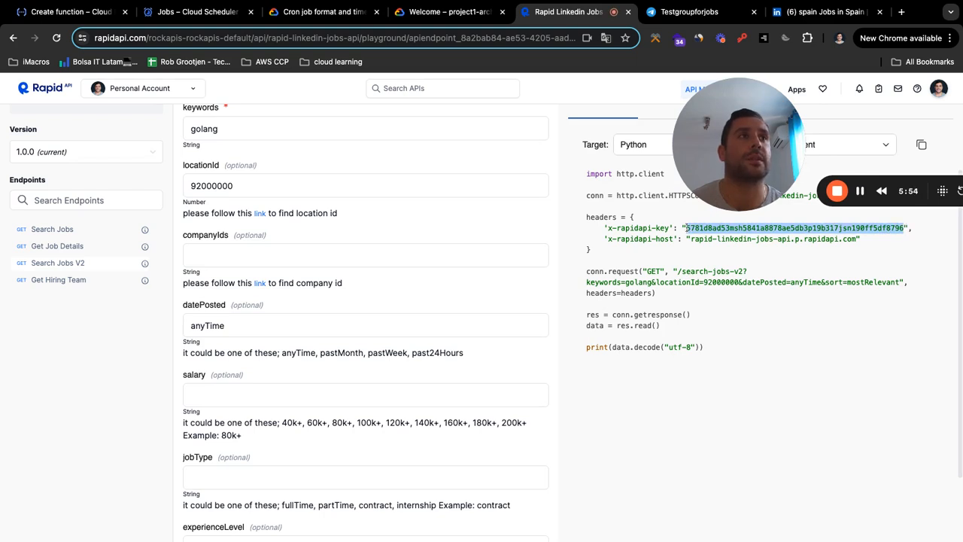
click(199, 12)
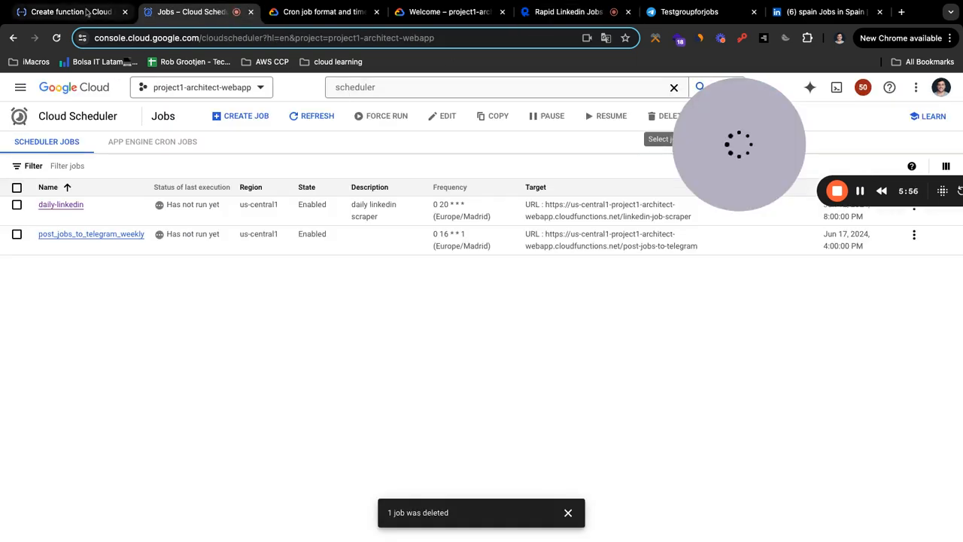
click(72, 11)
click(465, 357)
drag(460, 366, 406, 367)
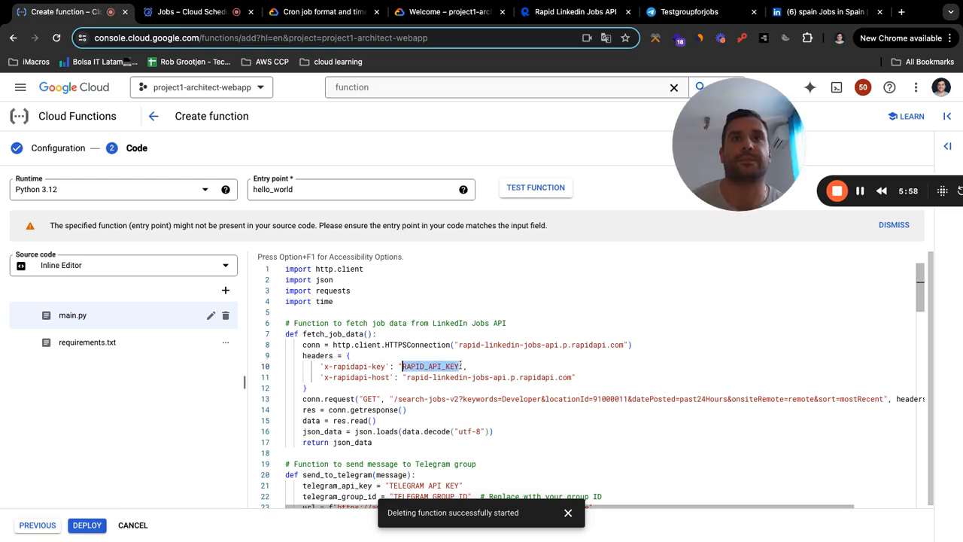
key(super+v)
- Copy the bot's HTTP API token from the BotFather chat in Telegram and replace the telegram_api_key placeholder in main.py with it
scroll(451, 391, down, 3)
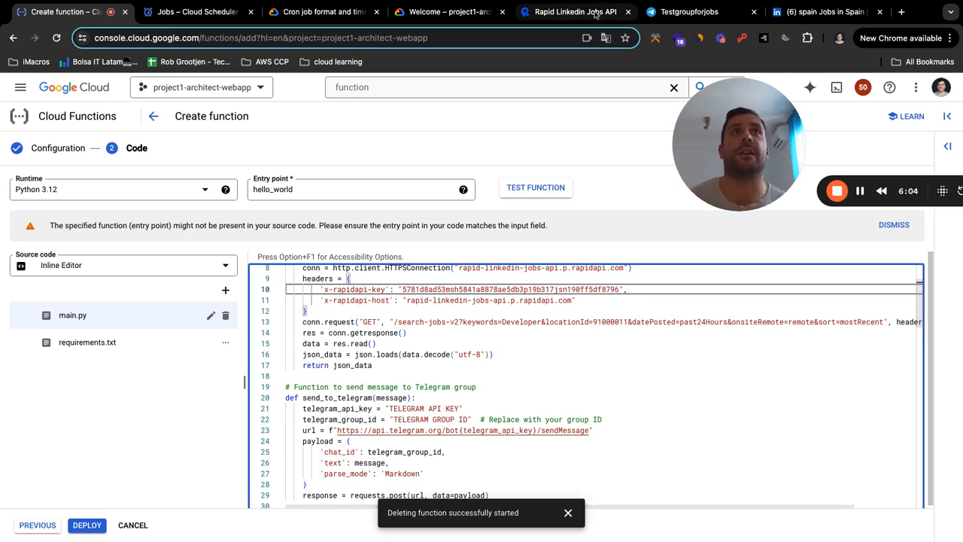
click(689, 11)
click(100, 265)
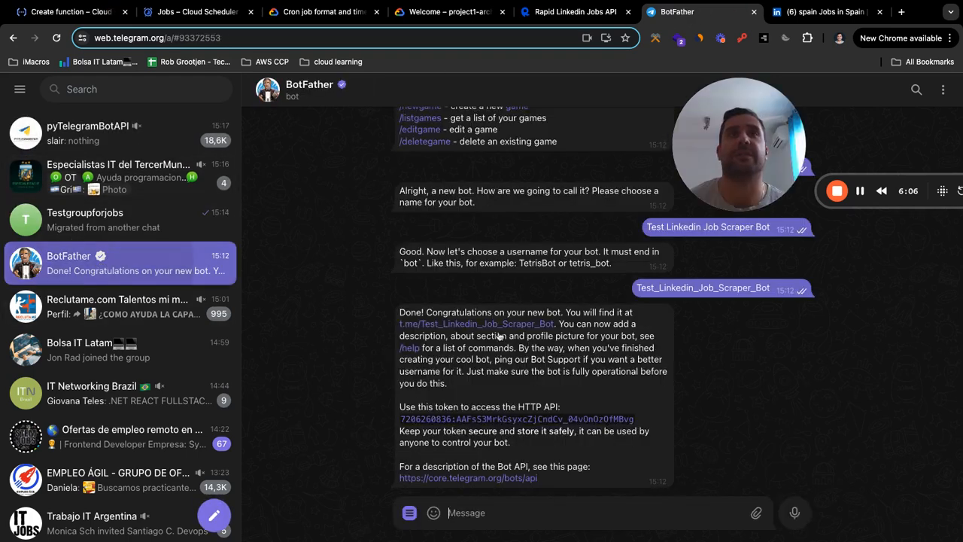
drag(639, 422, 405, 419)
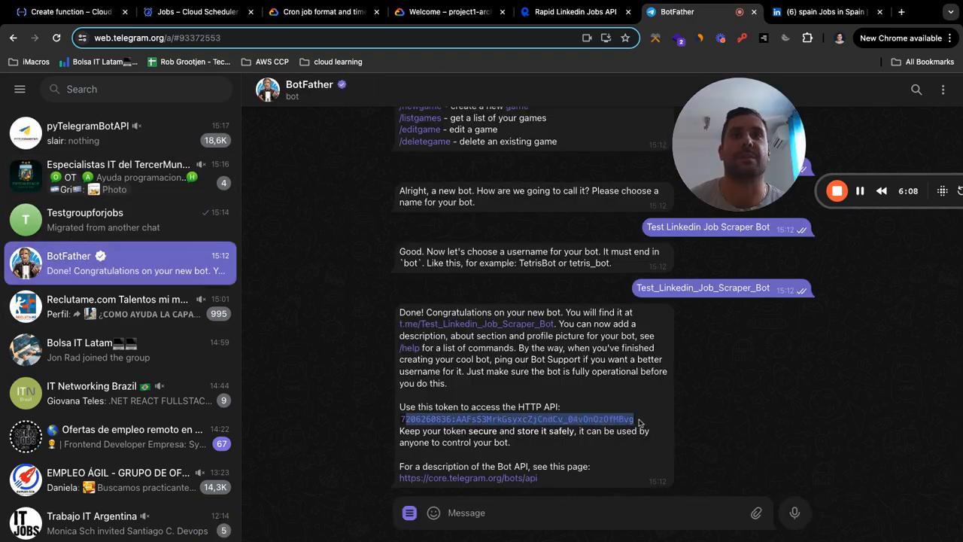
click(82, 13)
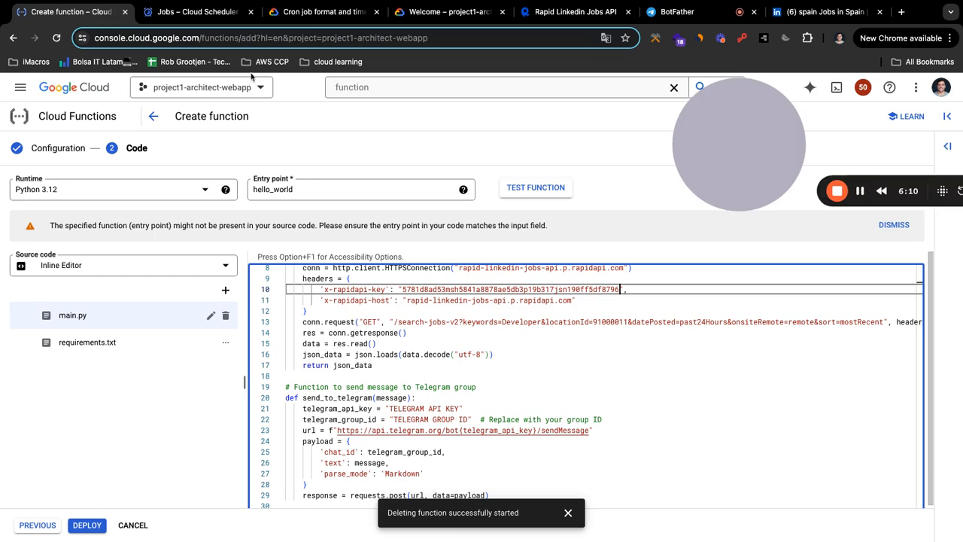
drag(462, 408, 389, 407)
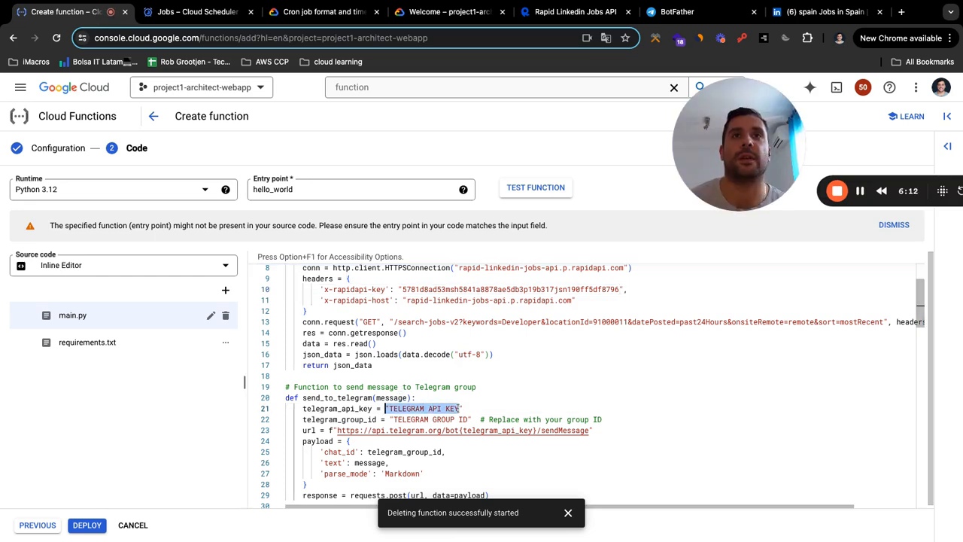
key(super+v)
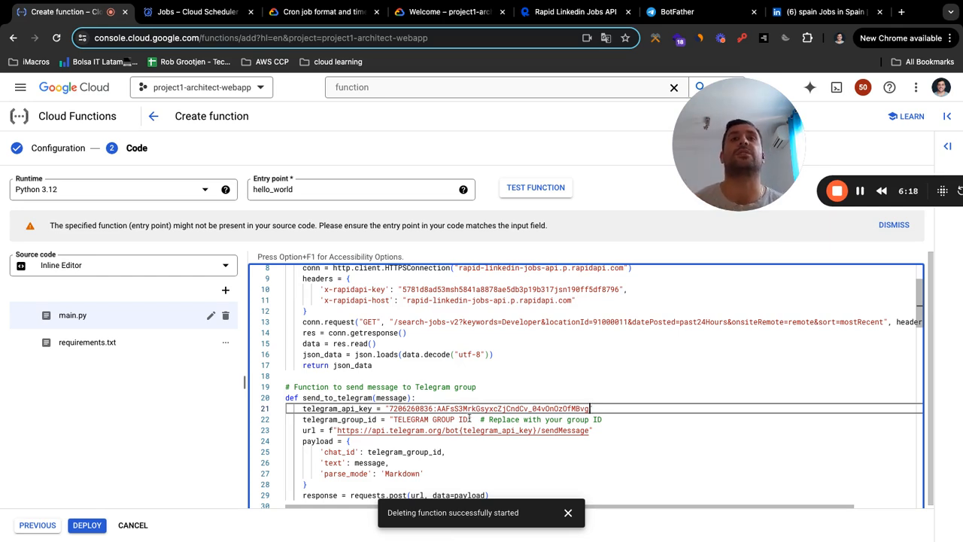
- Copy the Testgroupforjobs group ID from its Telegram web address and replace the telegram_group_id placeholder in main.py with it
click(671, 16)
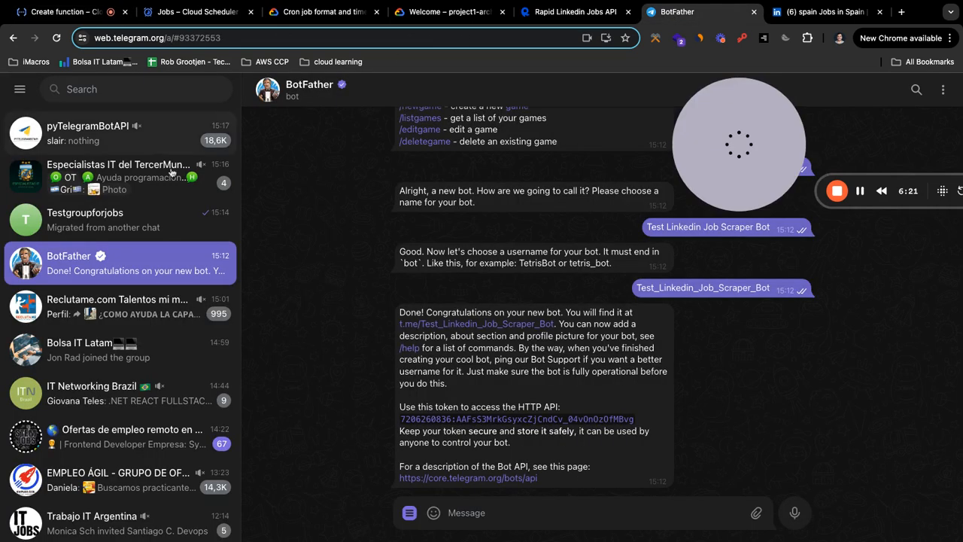
click(112, 222)
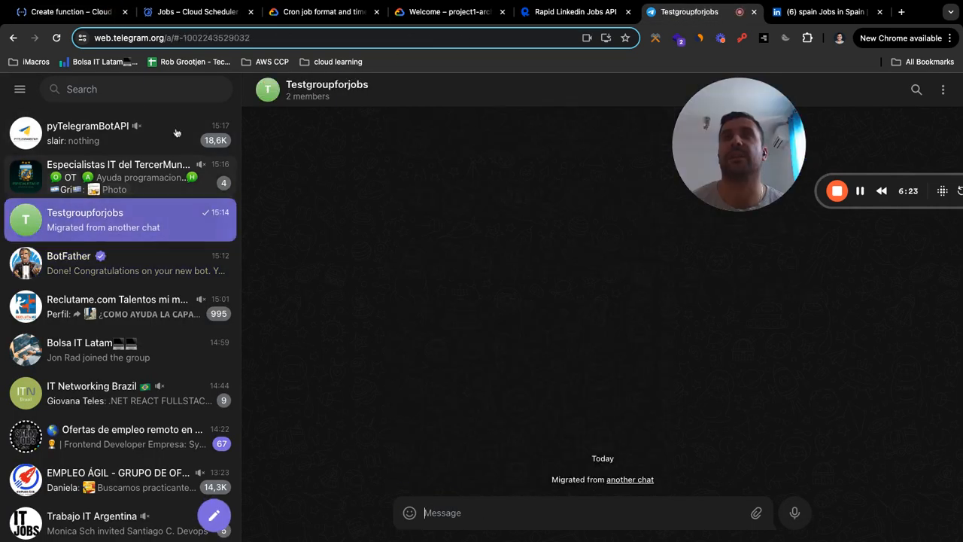
click(256, 38)
drag(281, 38, 211, 37)
key(super+c)
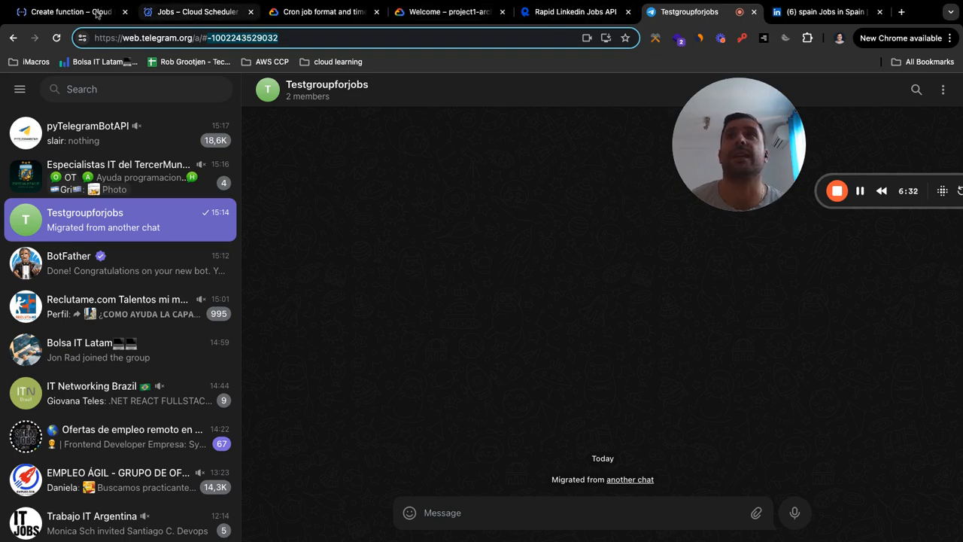
click(72, 12)
drag(468, 419, 393, 419)
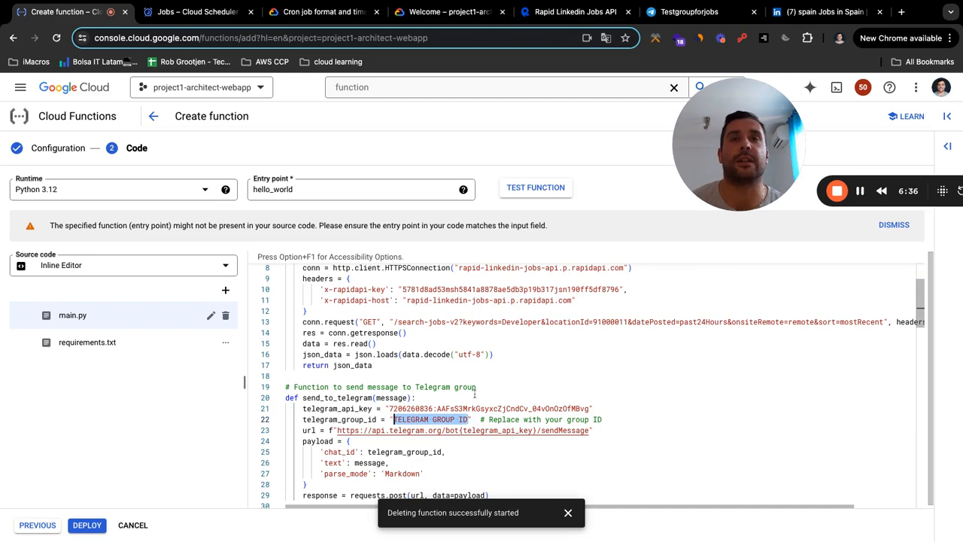
key(super+v)
- Replace the contents of requirements.txt with the single dependency requests
scroll(514, 375, down, 4)
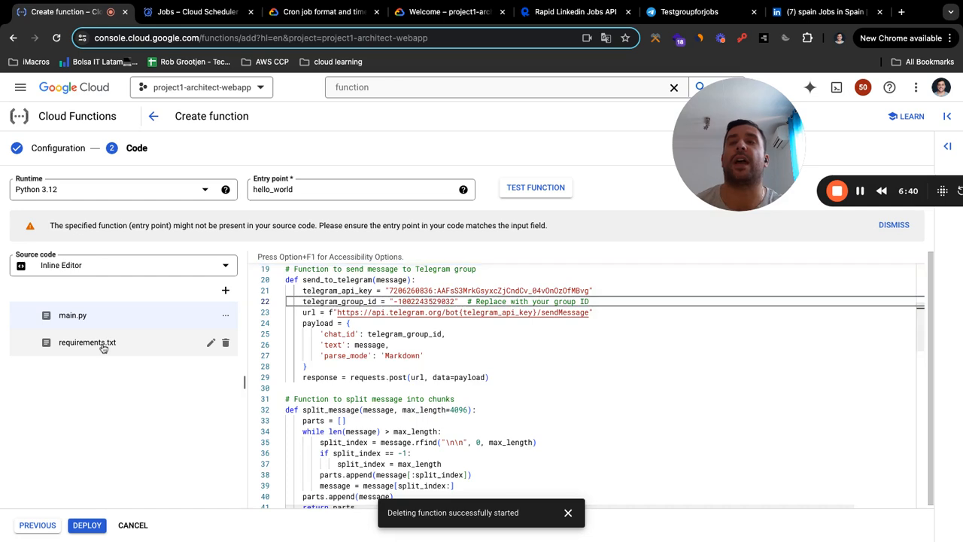
click(53, 343)
key(super+a)
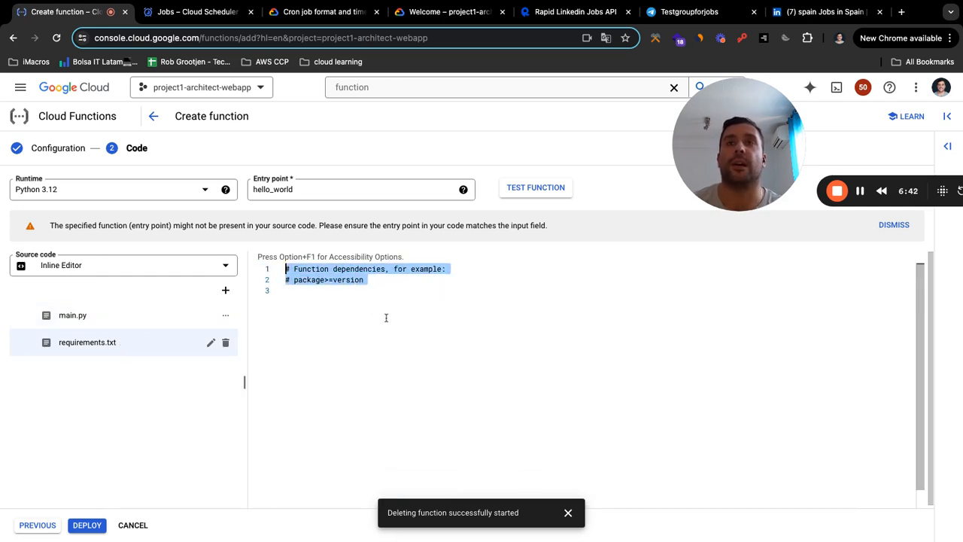
text(requests)
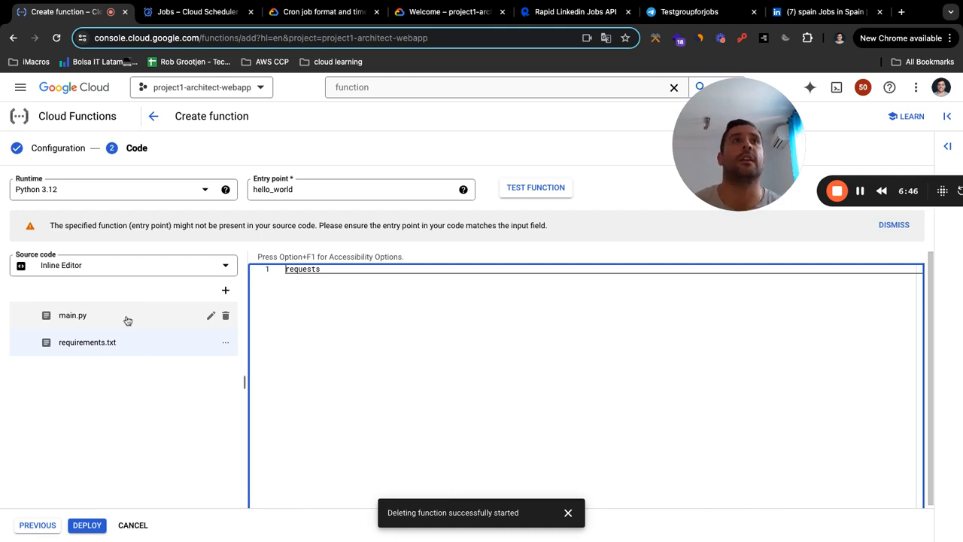
- Return to main.py and examine the full search-jobs-v2 request line with its query parameters in fetch_job_data
click(127, 321)
click(485, 322)
scroll(511, 331, down, 3)
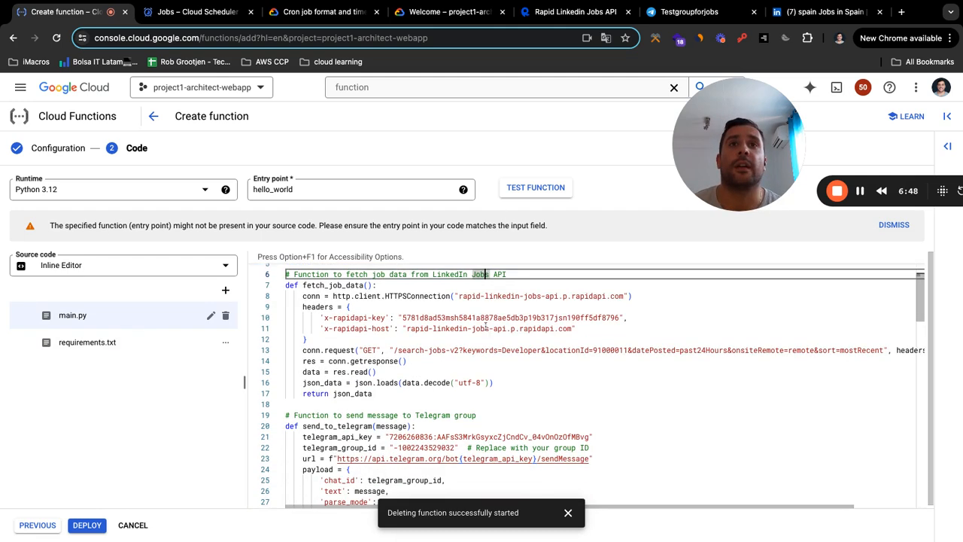
scroll(504, 336, right, 5)
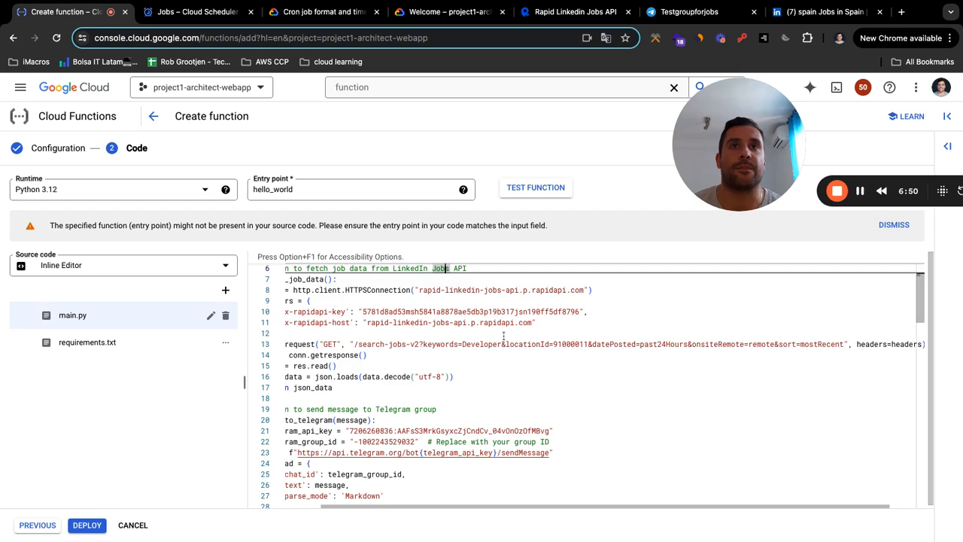
- Switch to LinkedIn and search its job listings for sales with Spain as the location
scroll(425, 351, left, 2)
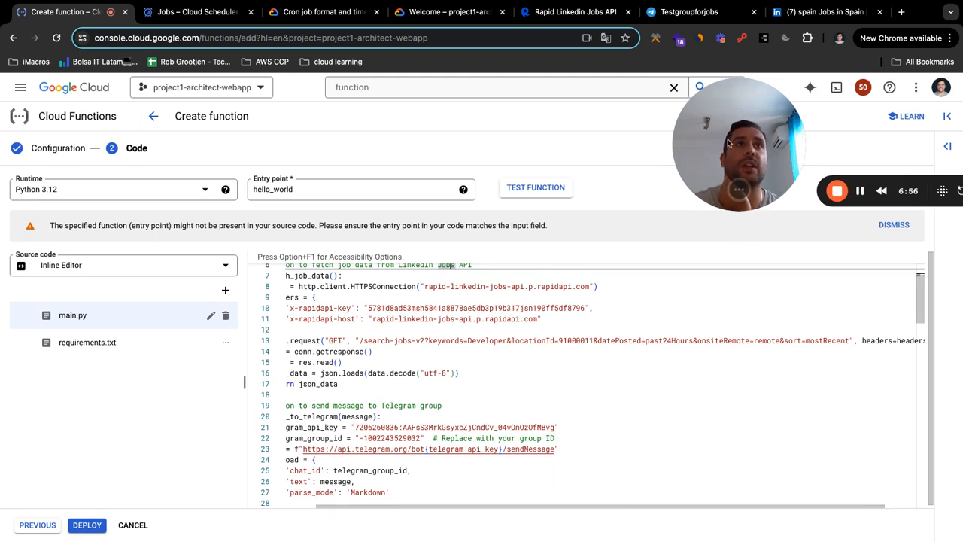
click(823, 12)
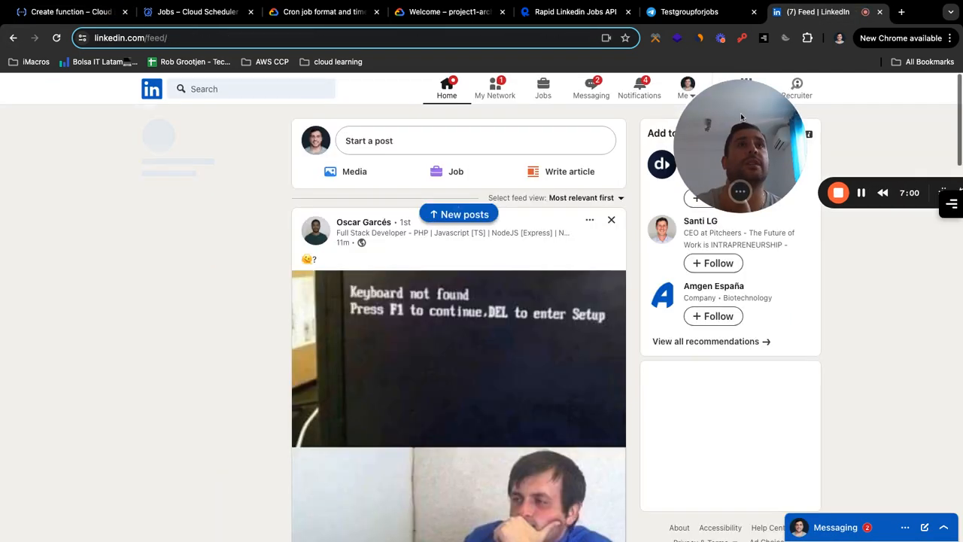
drag(731, 154, 758, 177)
click(224, 88)
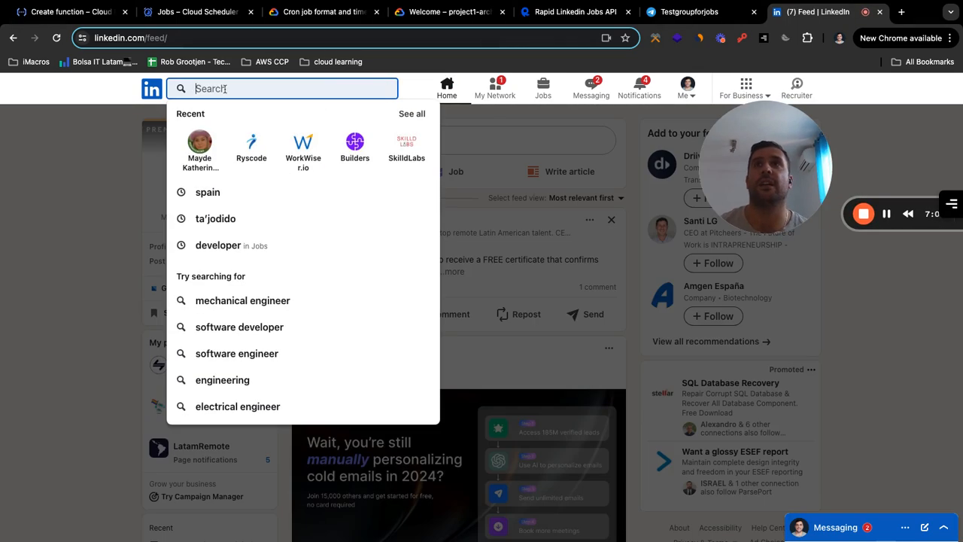
text(sales)
key(Return)
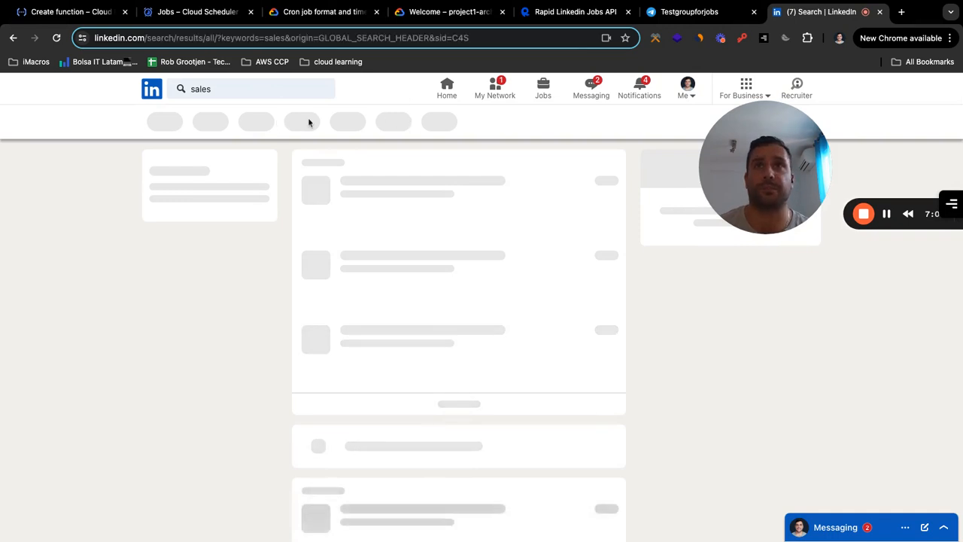
click(159, 123)
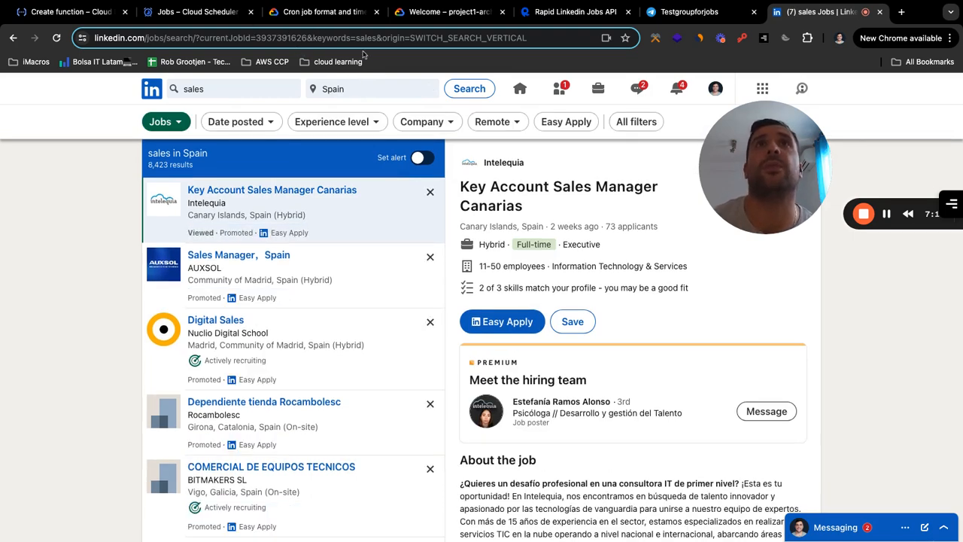
click(468, 89)
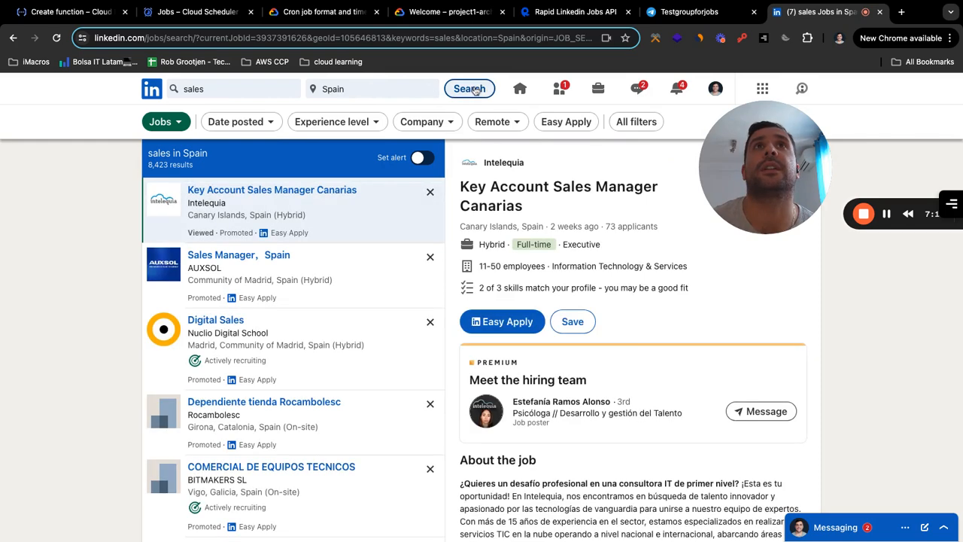
- Copy the geoId value 105646813 from the web address of the LinkedIn sales job search for Spain
click(330, 39)
click(315, 39)
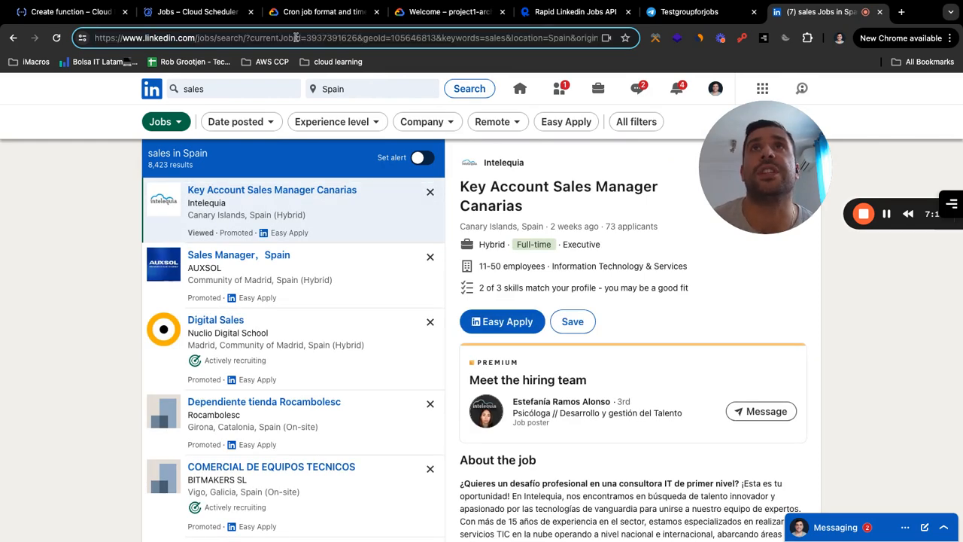
drag(490, 38, 598, 39)
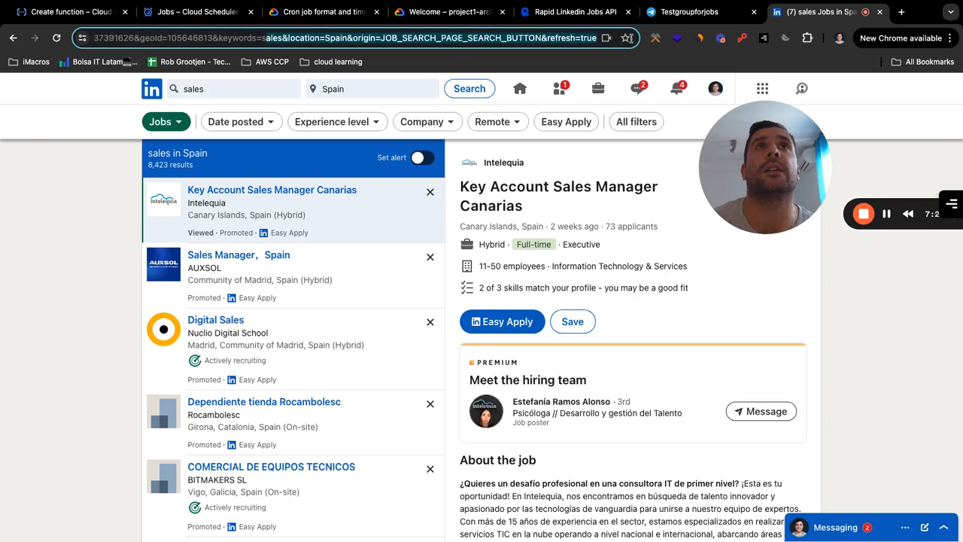
click(476, 91)
drag(343, 36, 360, 36)
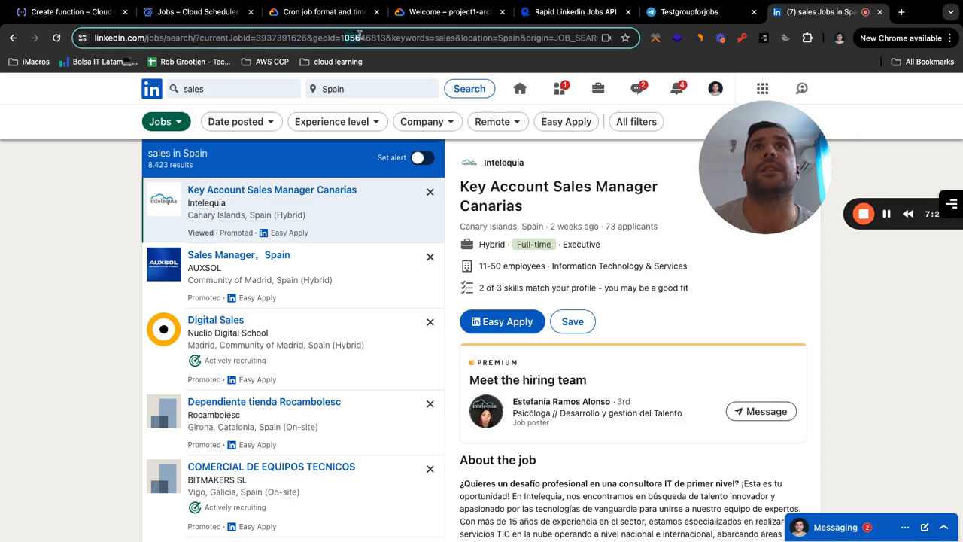
drag(436, 37, 387, 38)
key(super+c)
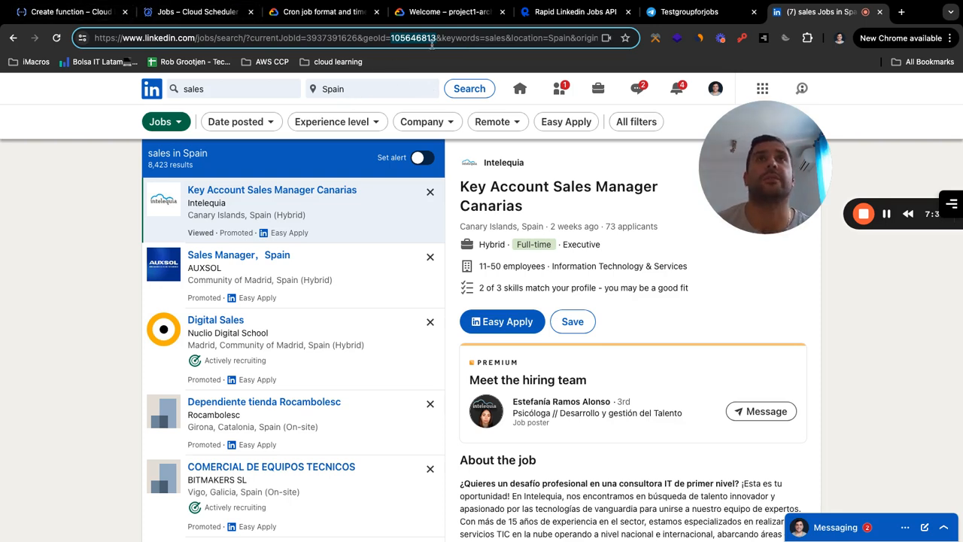
- Return to the Cloud Function's main.py and replace the locationId value in the search-jobs-v2 request with 105646813
click(71, 12)
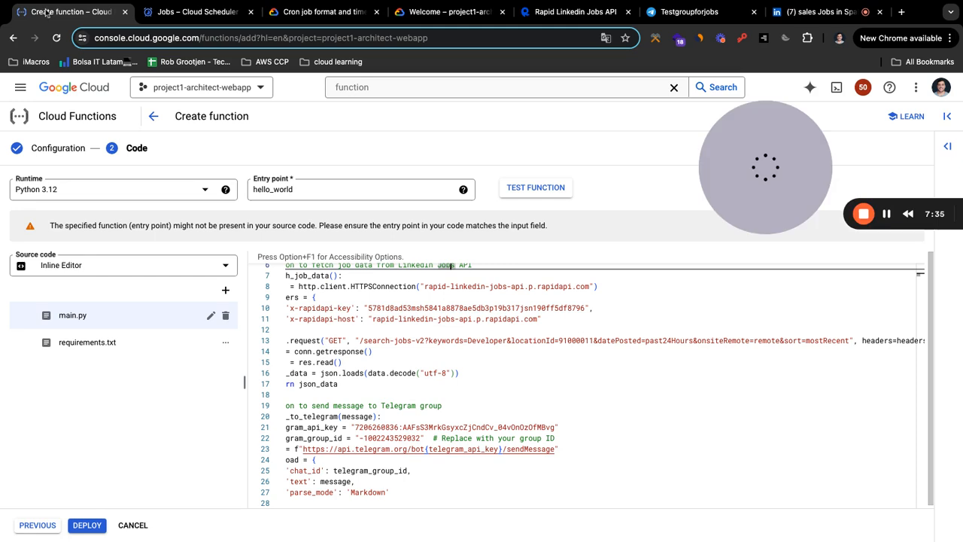
click(495, 327)
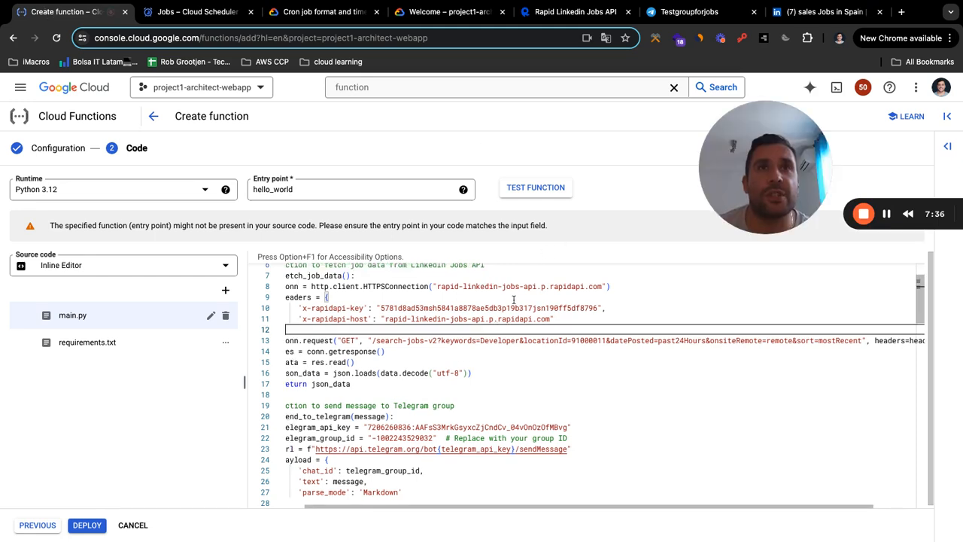
click(607, 341)
key(shift+Left)
key(shift+Left)
key(shift+Left)
key(shift+Left)
key(shift+Left)
key(shift+Left)
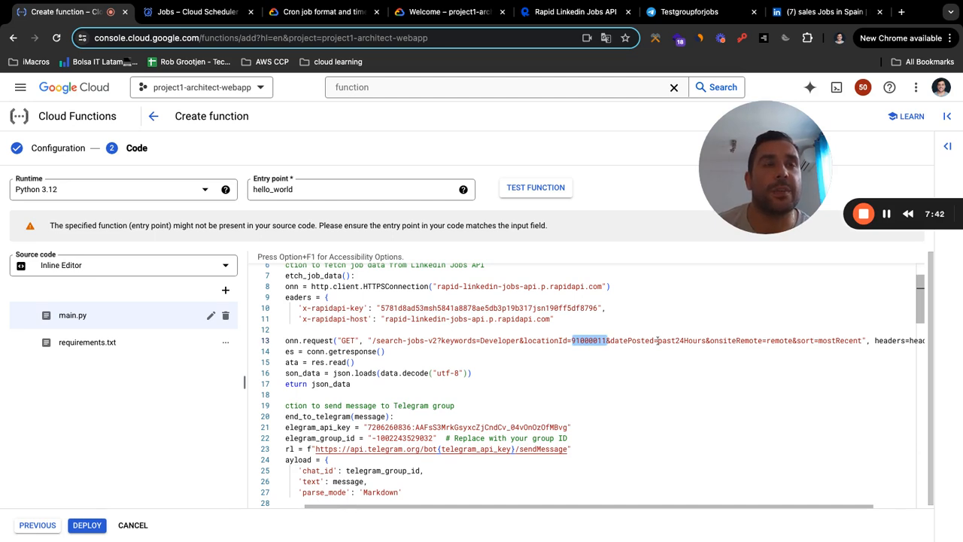
key(super+v)
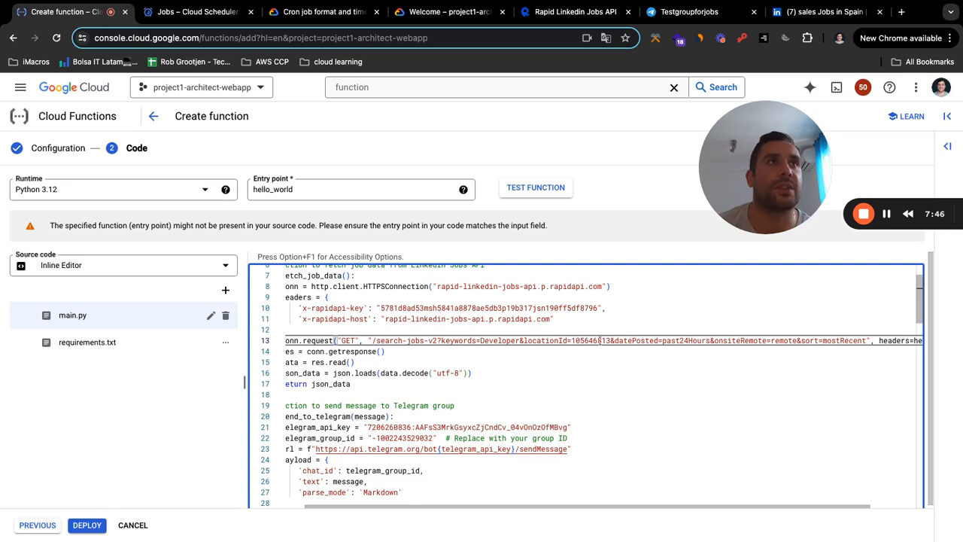
- Set the keywords parameter in the search-jobs-v2 request to sales
drag(520, 340, 490, 340)
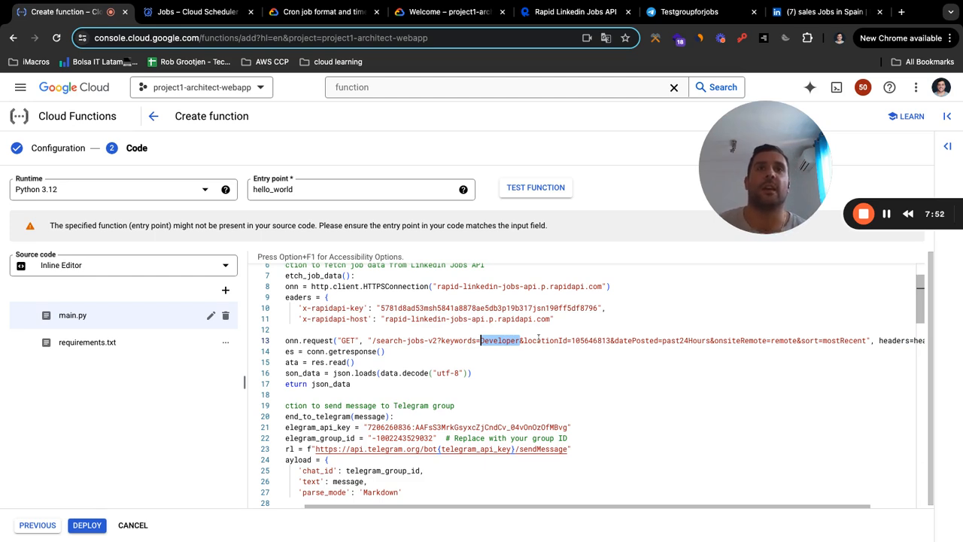
text(sales)
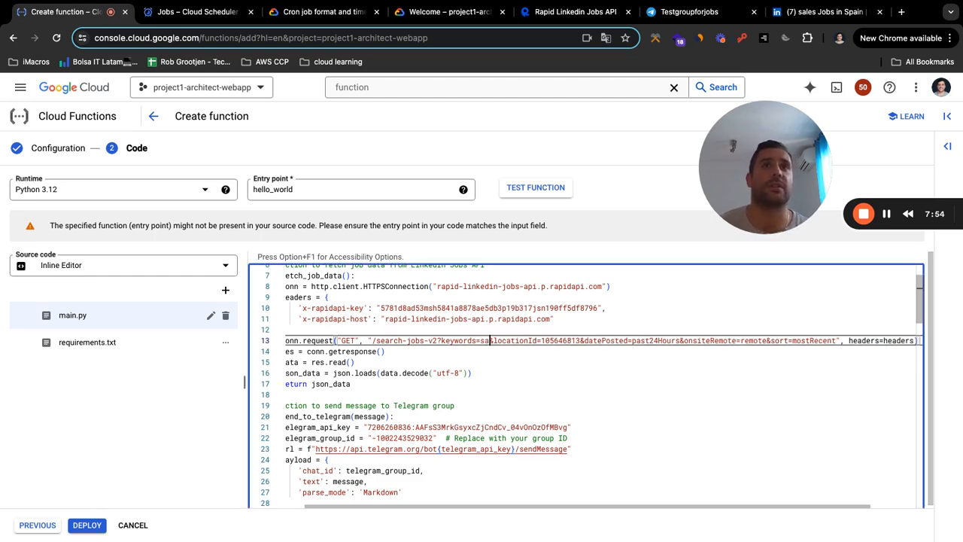
drag(891, 169, 813, 168)
scroll(731, 349, right, 1)
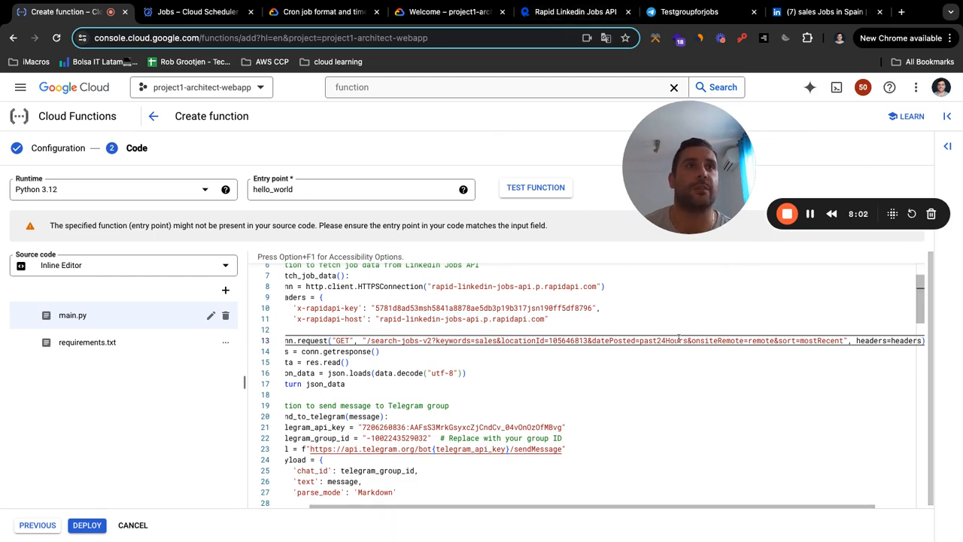
- Copy the pastWeek option from the datePosted description on RapidAPI and set it as the datePosted value in main.py's request
drag(689, 340, 639, 340)
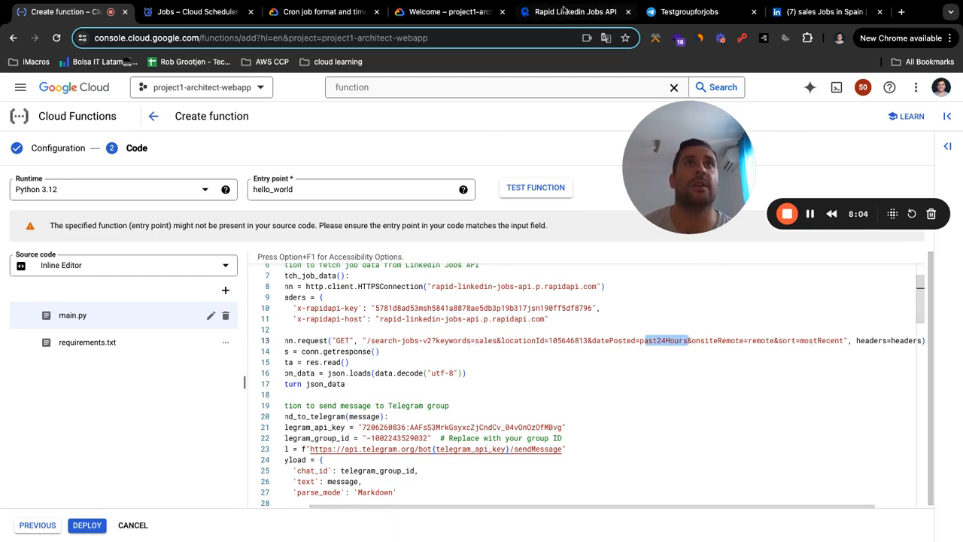
click(561, 13)
scroll(311, 337, down, 2)
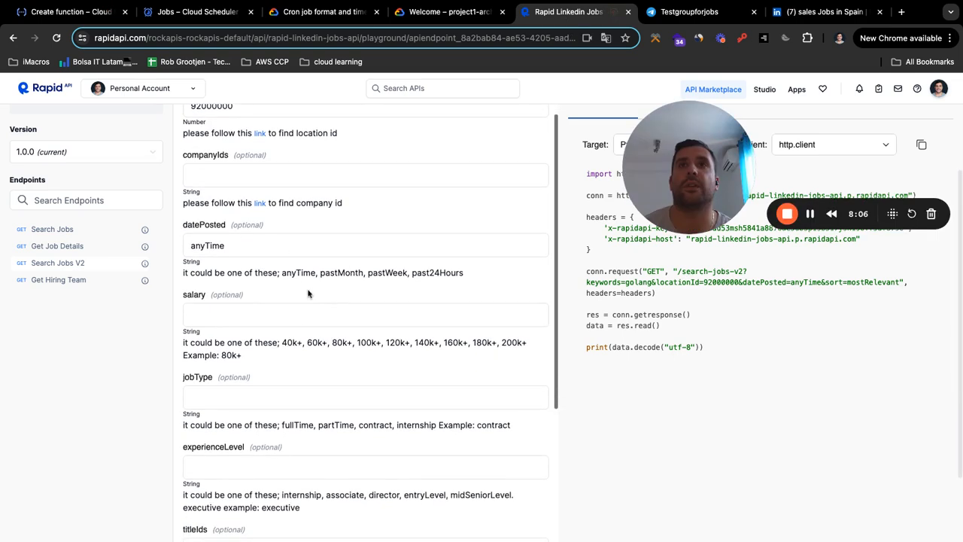
drag(408, 272, 367, 272)
key(super+c)
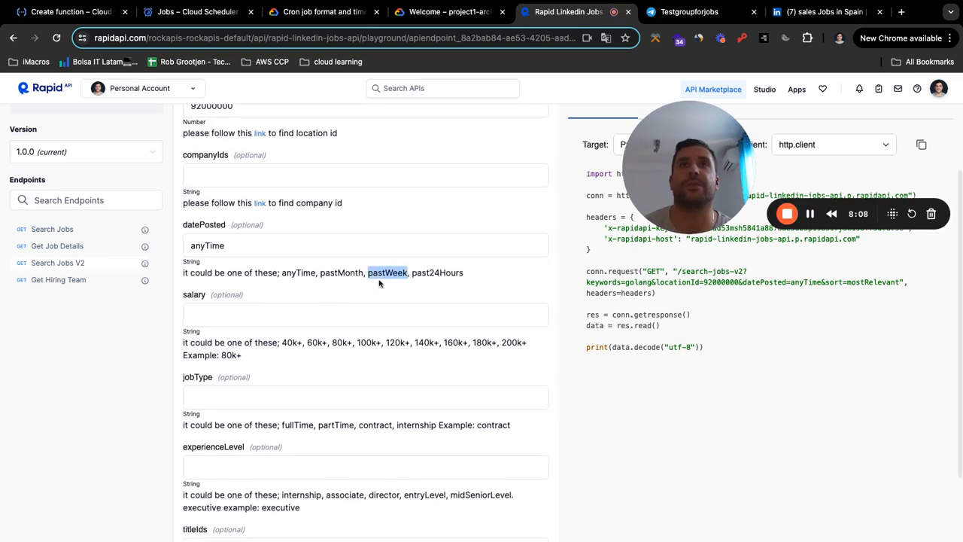
click(71, 12)
click(688, 344)
drag(689, 340, 641, 341)
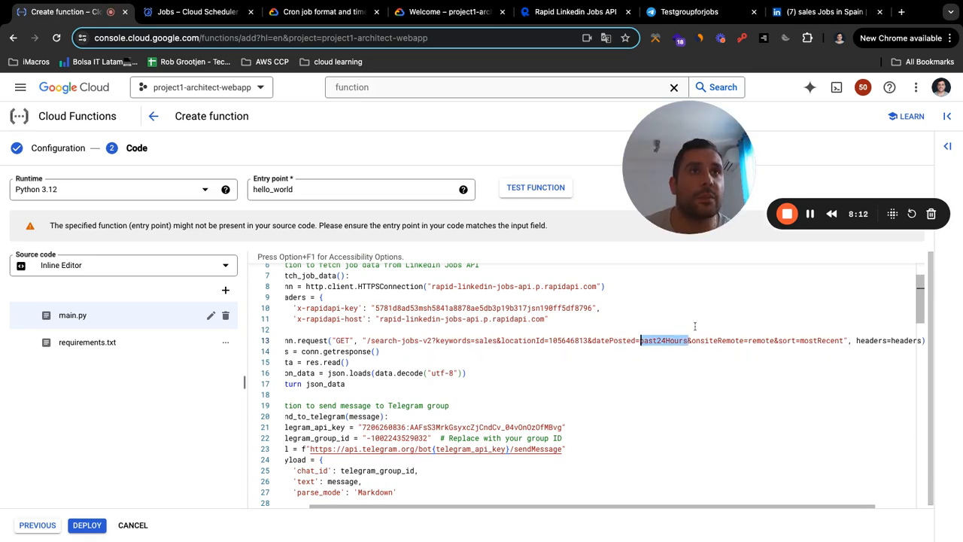
key(super+v)
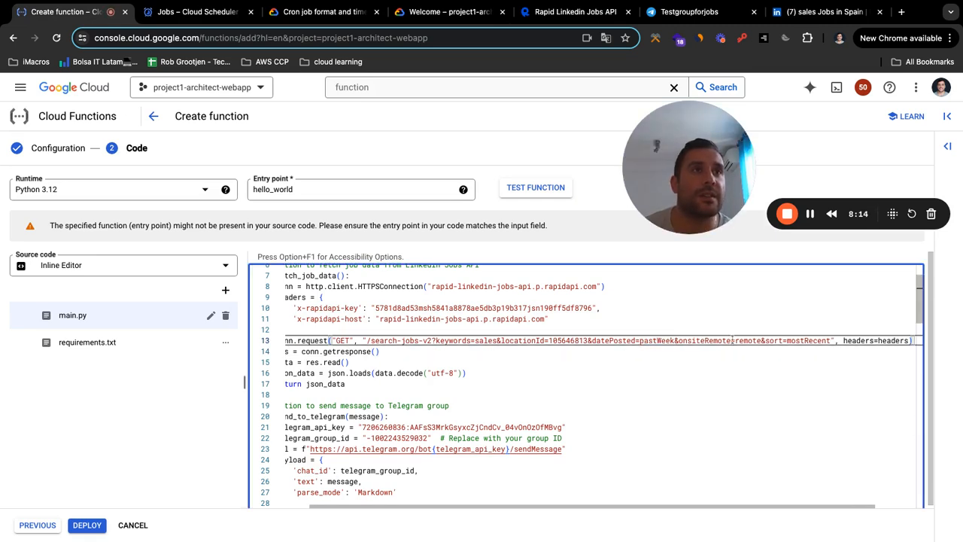
- Examine the onsiteRemote and sort parameters of the request, and the Telegram sending and message splitting functions in main.py
drag(759, 340, 742, 340)
drag(831, 340, 806, 340)
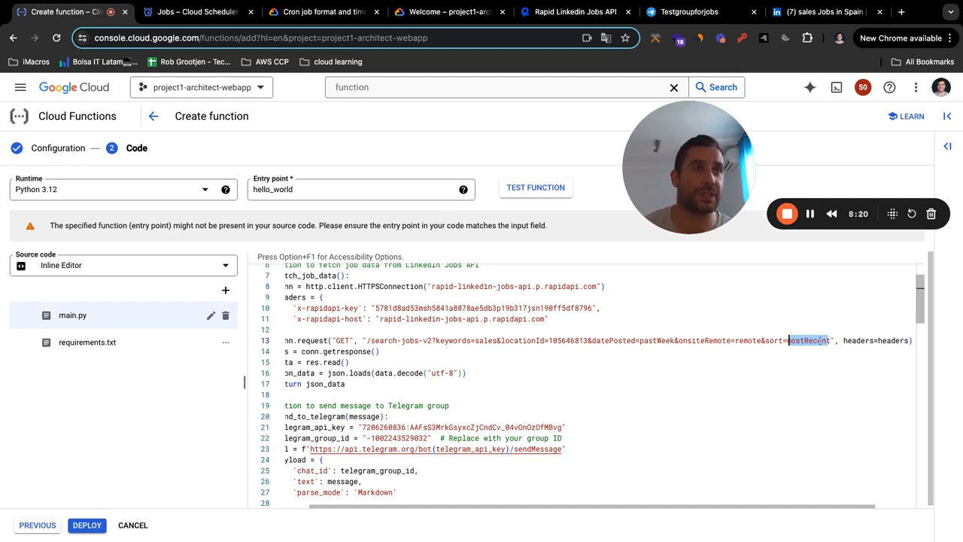
scroll(551, 359, down, 1)
scroll(414, 370, left, 1)
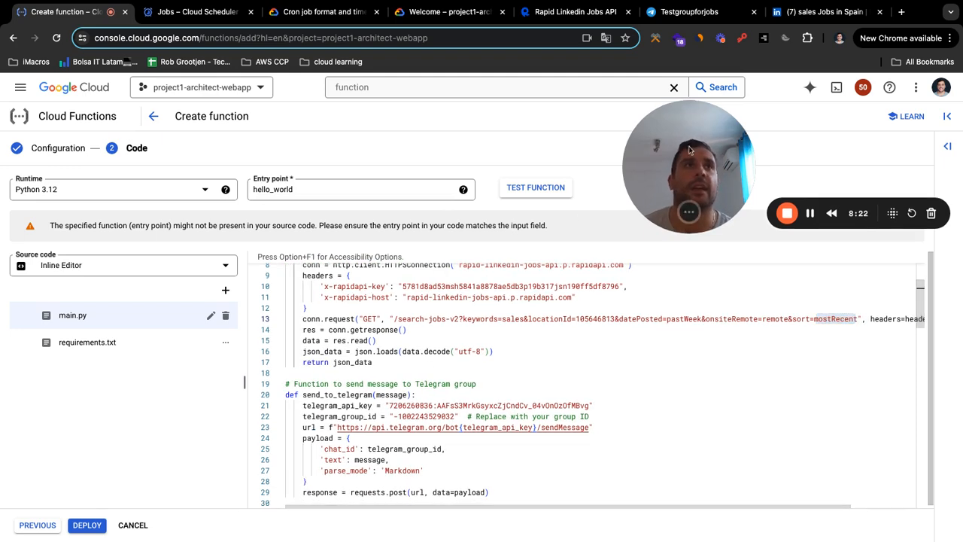
drag(687, 124, 643, 101)
scroll(582, 322, down, 4)
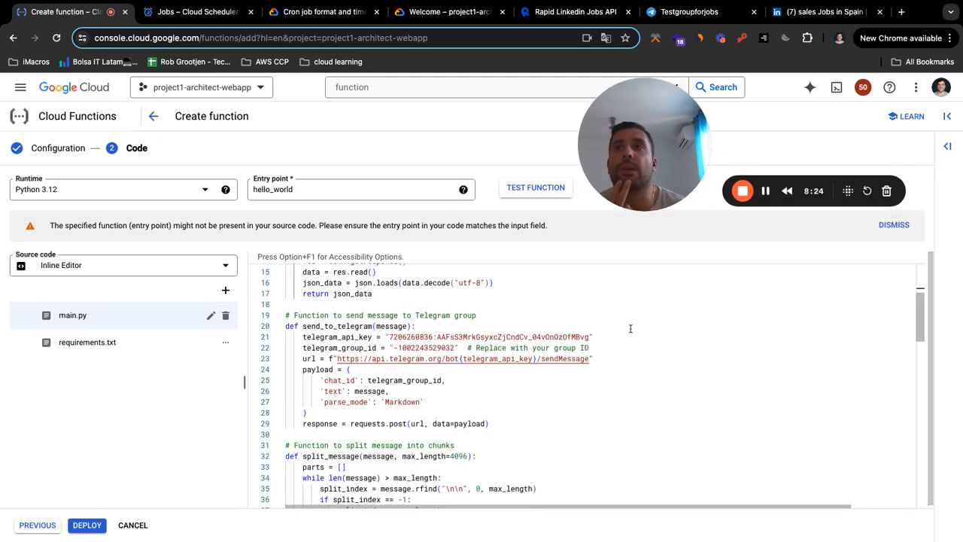
scroll(524, 321, down, 1)
scroll(524, 321, down, 3)
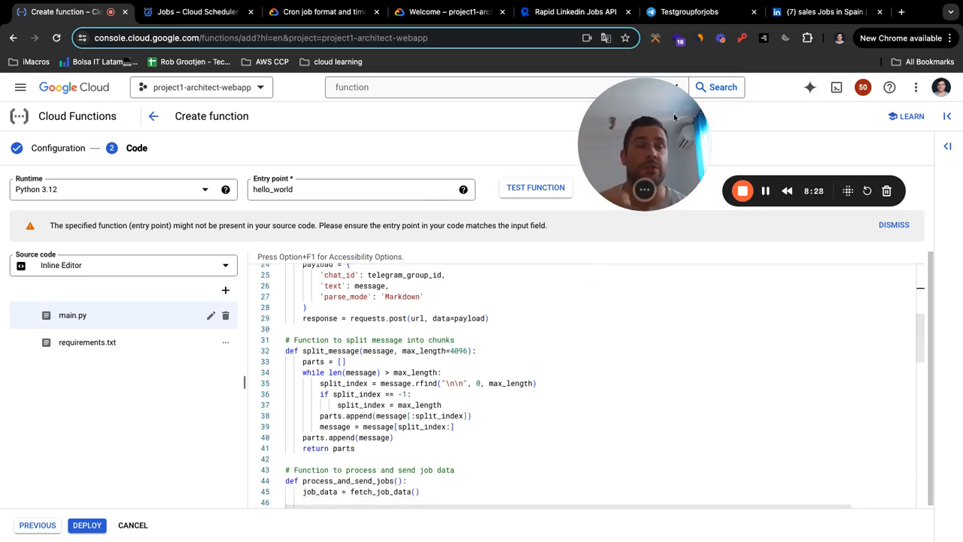
- Start the function's pre-deployment test in Cloud Shell with the hello_world entry point
click(529, 189)
click(562, 431)
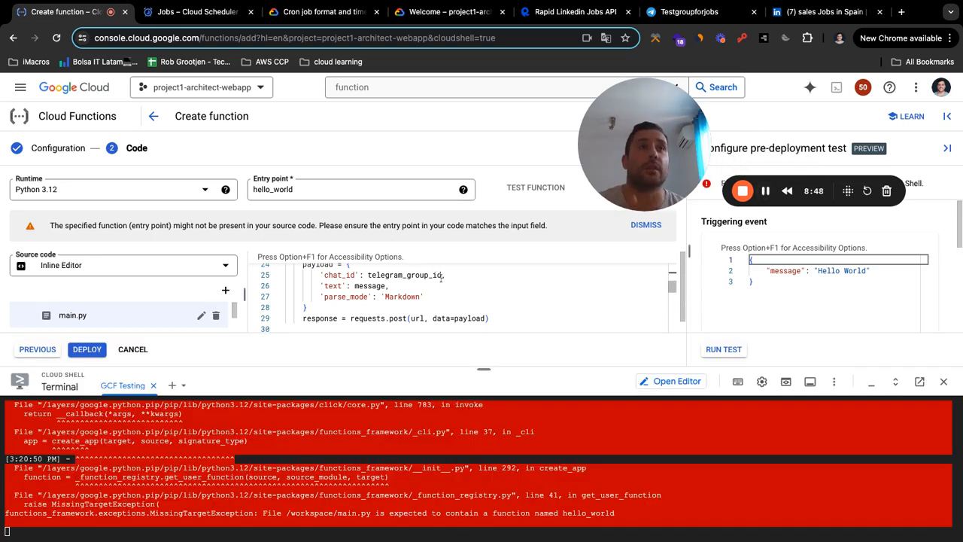
- Find the entry point function at the end of main.py and set the function's entry point to main
scroll(441, 278, down, 2)
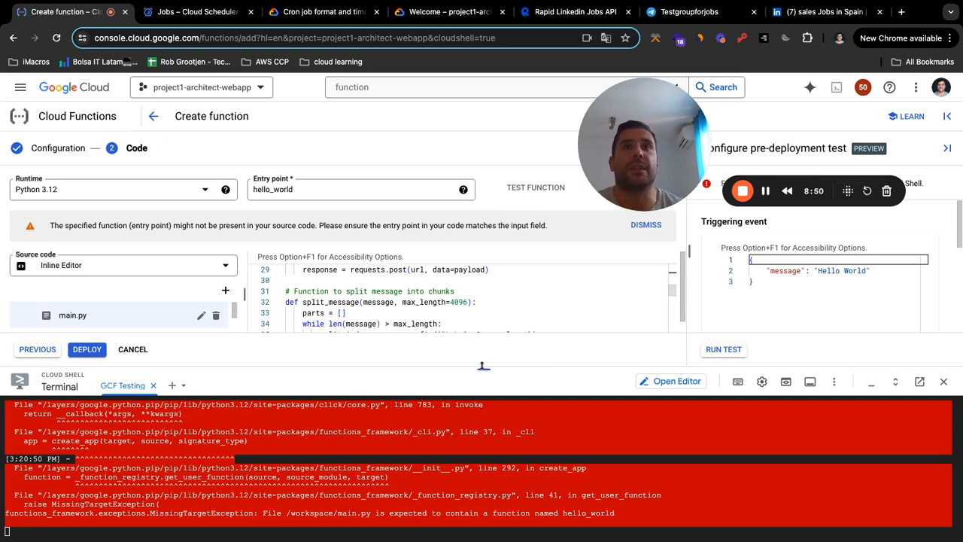
scroll(483, 367, down, 10)
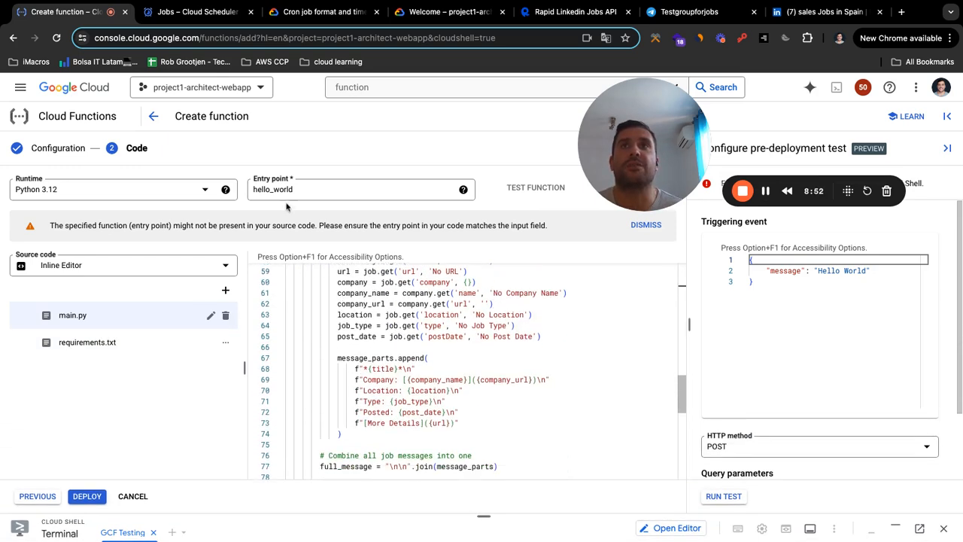
double_click(308, 189)
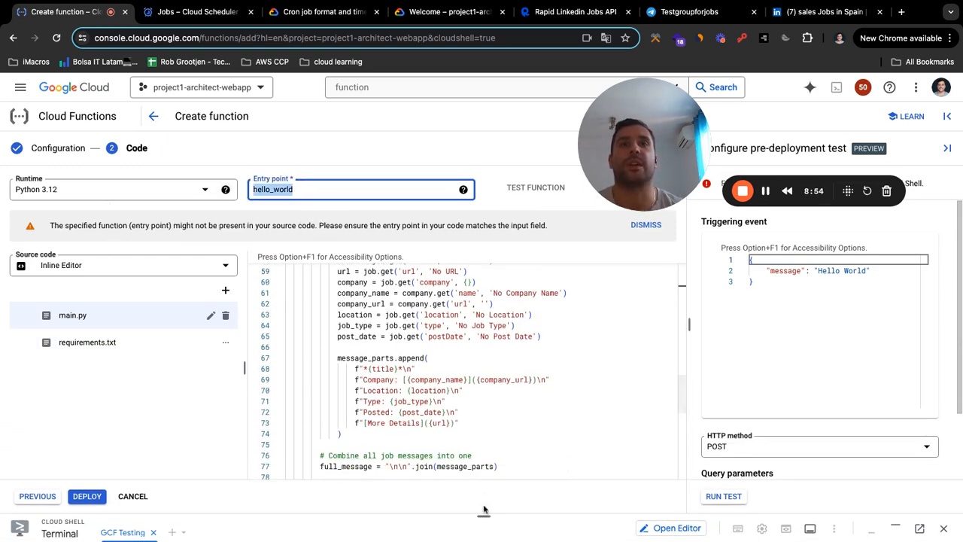
scroll(507, 370, down, 8)
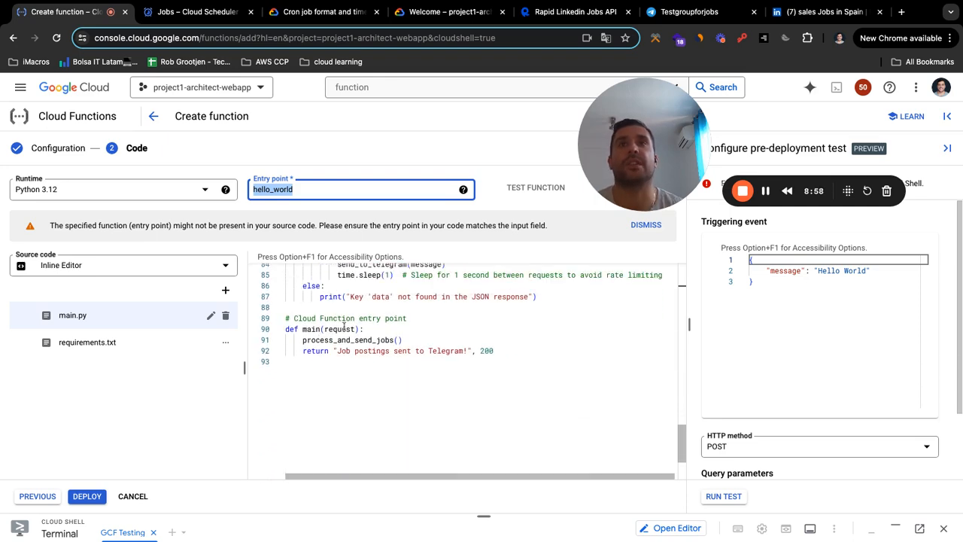
drag(321, 328, 302, 328)
drag(298, 190, 250, 190)
text(main)
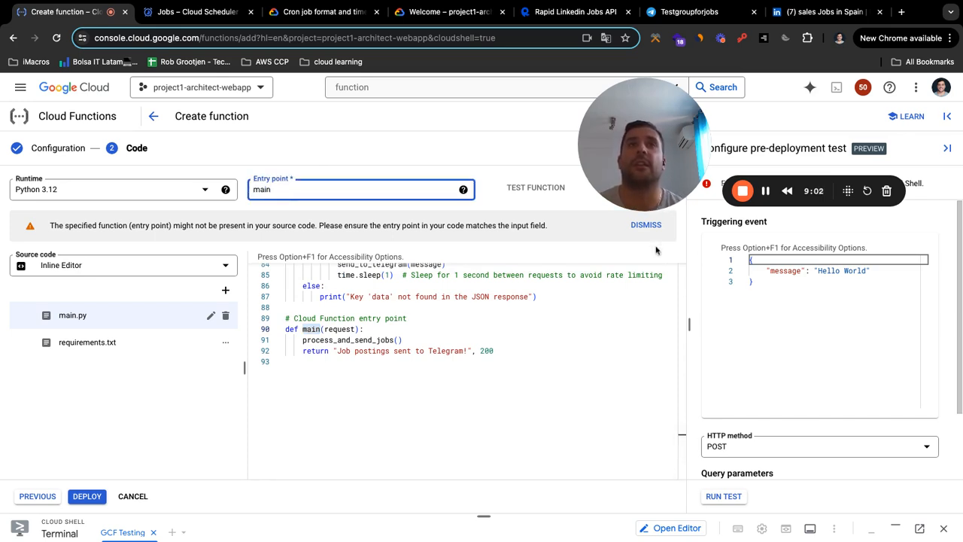
- Rerun the pre-deployment test in Cloud Shell with the main entry point
drag(655, 155, 419, 202)
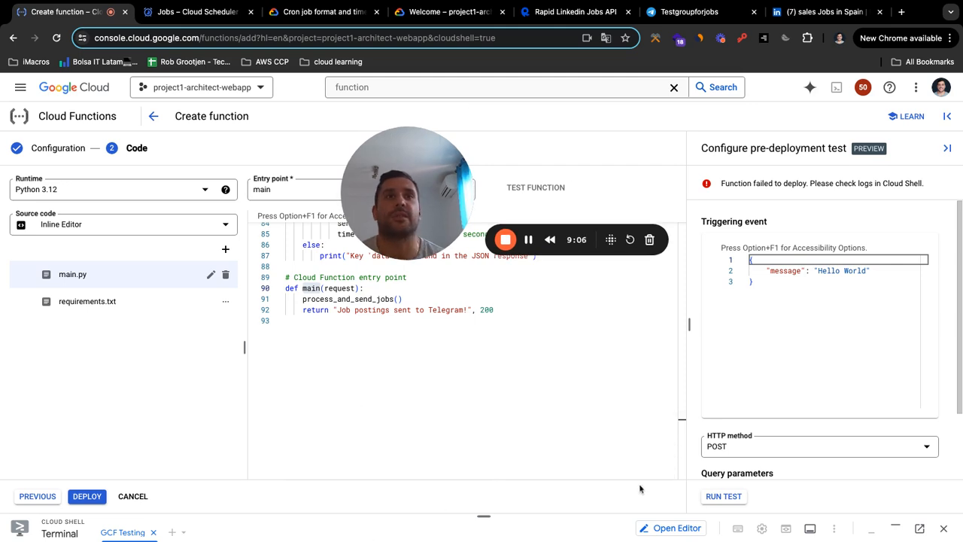
click(709, 499)
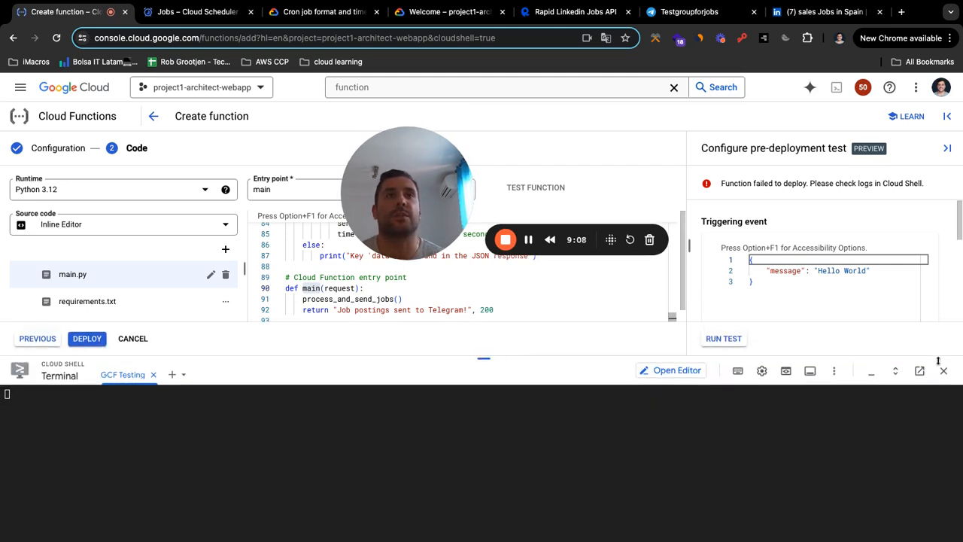
click(723, 338)
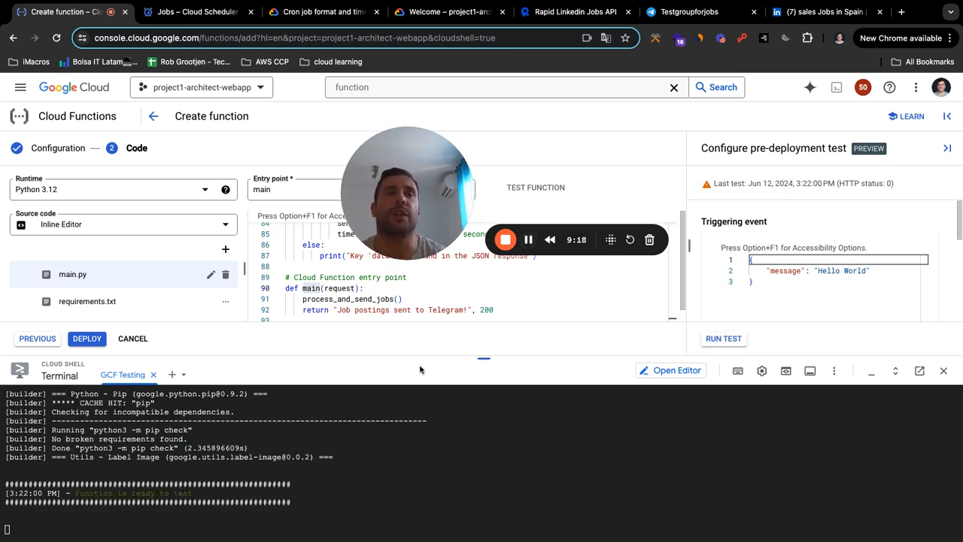
- Run the function's pre-deployment test again and check the Testgroupforjobs chat in Telegram while it executes
scroll(508, 265, down, 1)
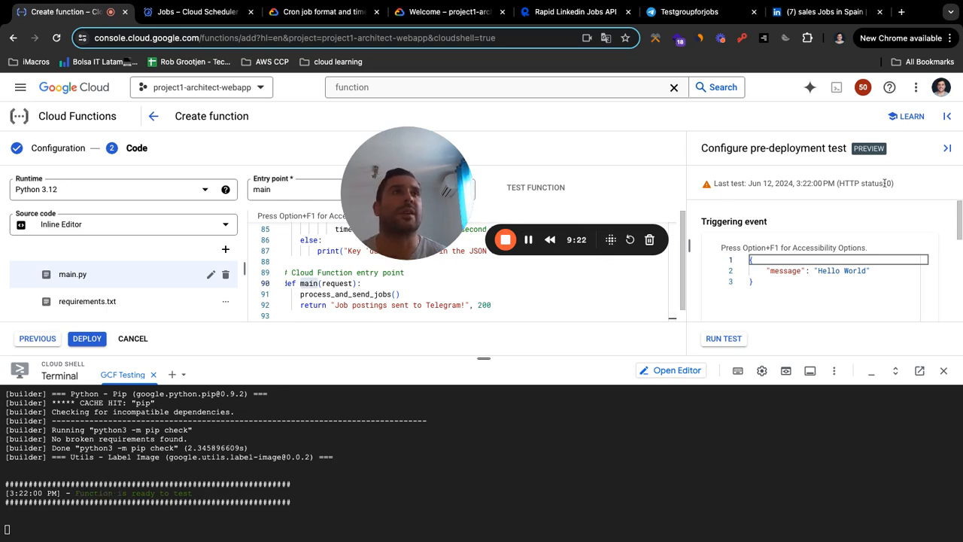
click(718, 339)
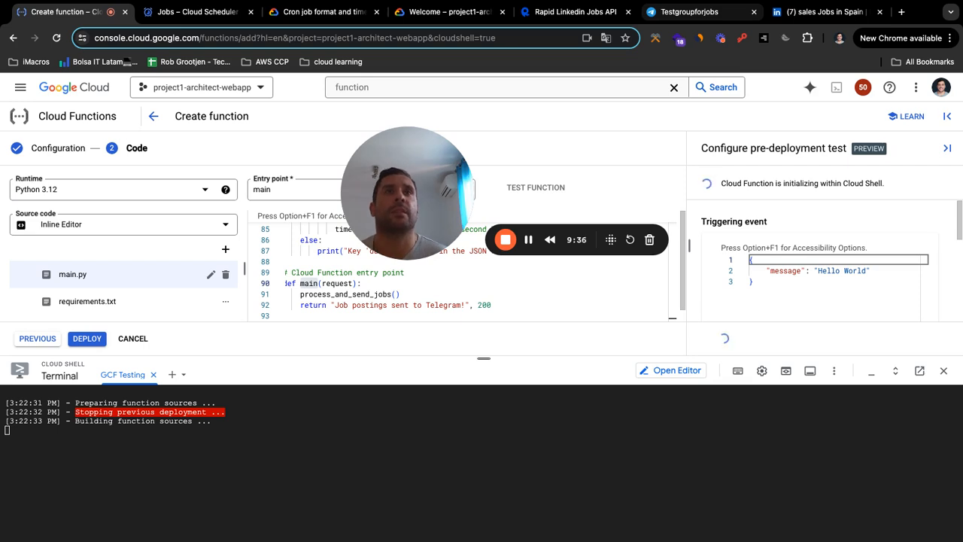
click(687, 14)
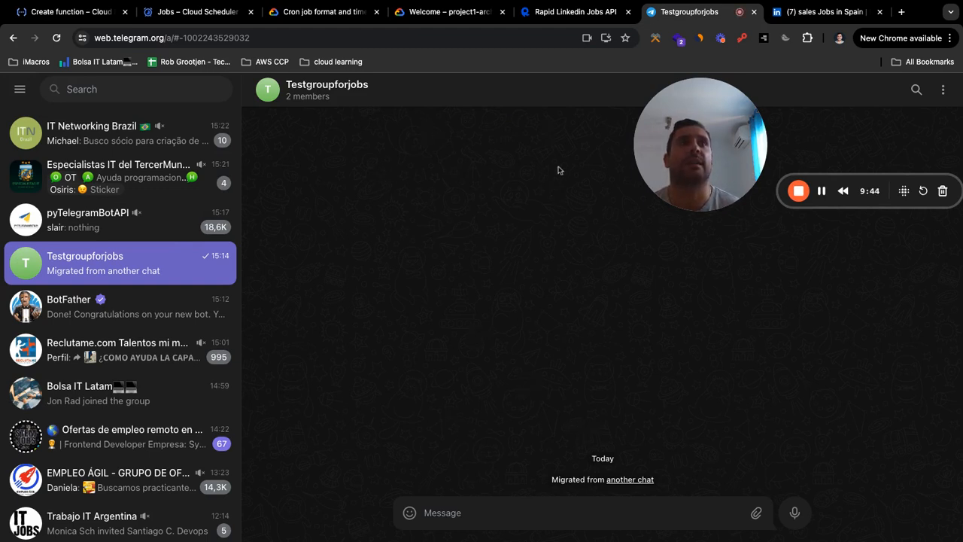
click(83, 16)
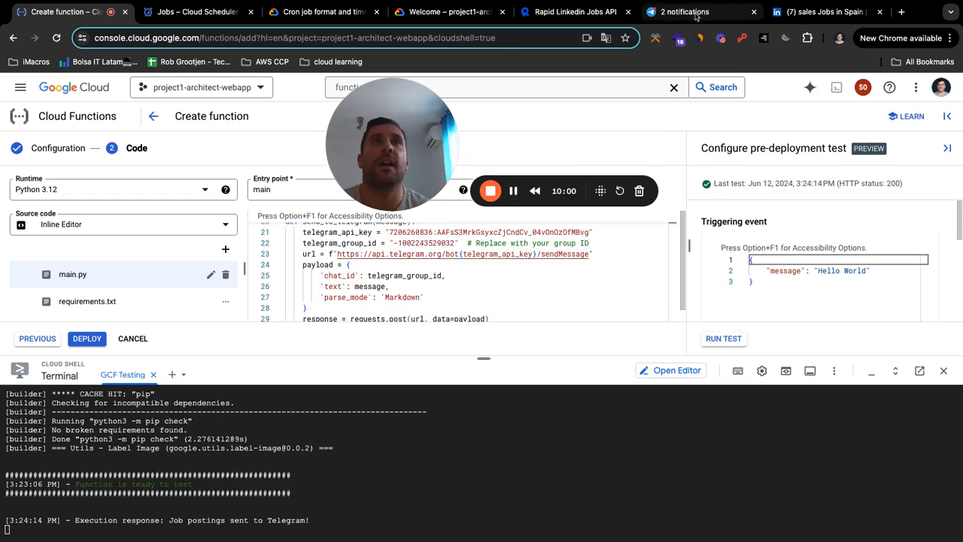
- Examine the bot's job postings in Testgroupforjobs, and the execution response and HTTP status of the pre-deployment test
click(689, 12)
drag(396, 108, 810, 279)
scroll(526, 225, up, 2)
double_click(758, 179)
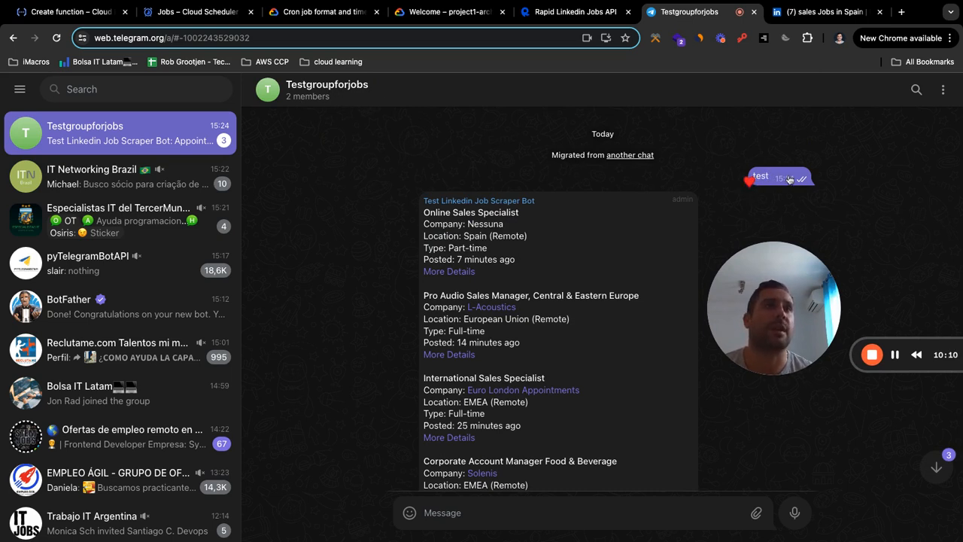
scroll(547, 255, down, 5)
scroll(547, 256, down, 15)
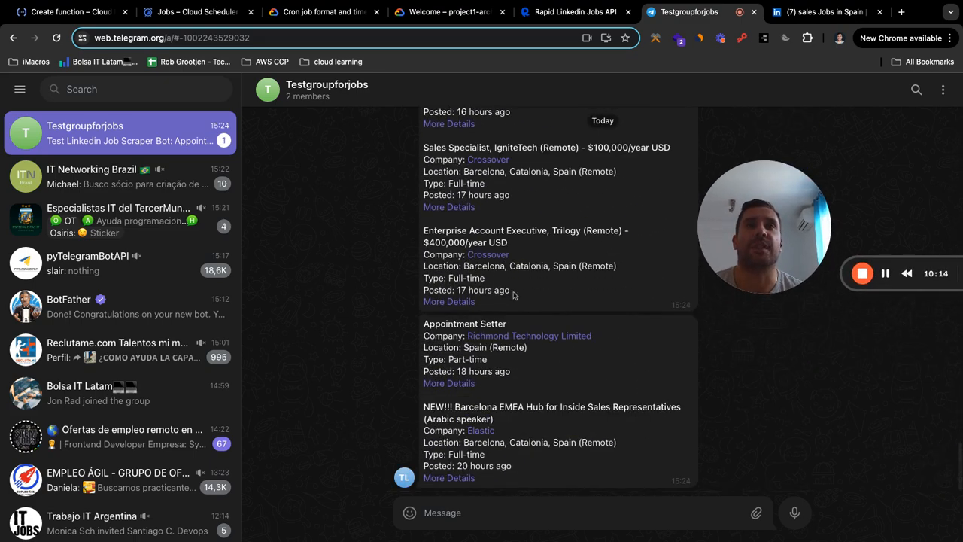
key(super+1)
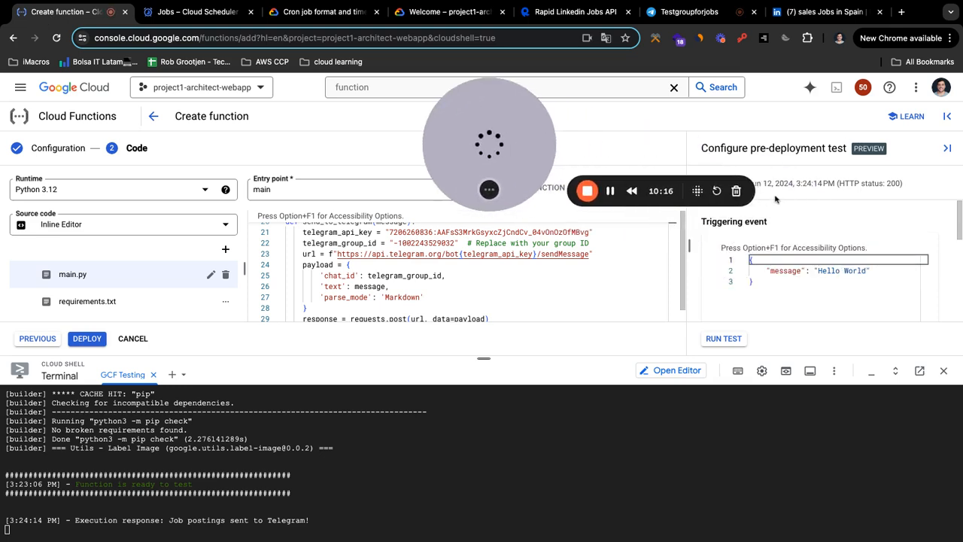
drag(510, 152, 402, 166)
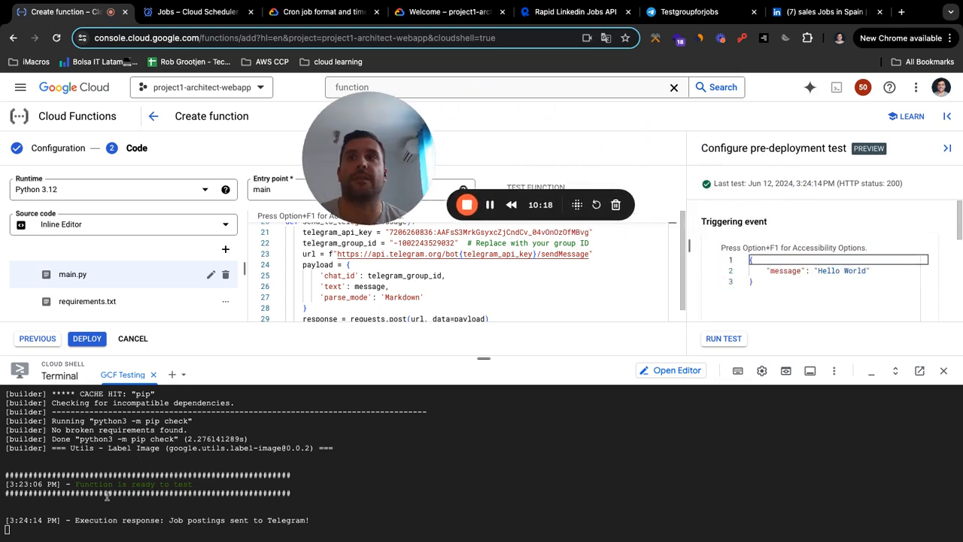
triple_click(906, 186)
- Send the message "test" to the Testgroupforjobs group in Telegram
click(691, 11)
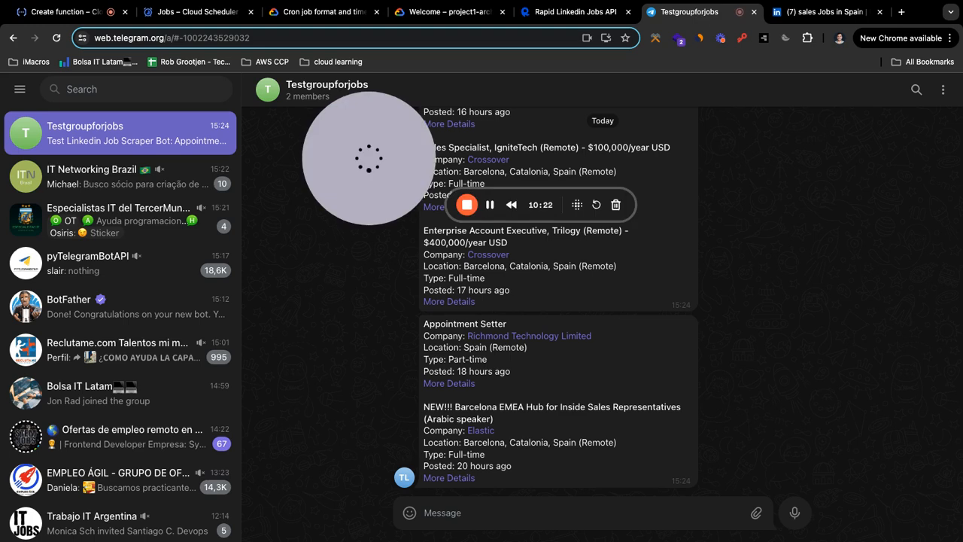
text(test)
key(Return)
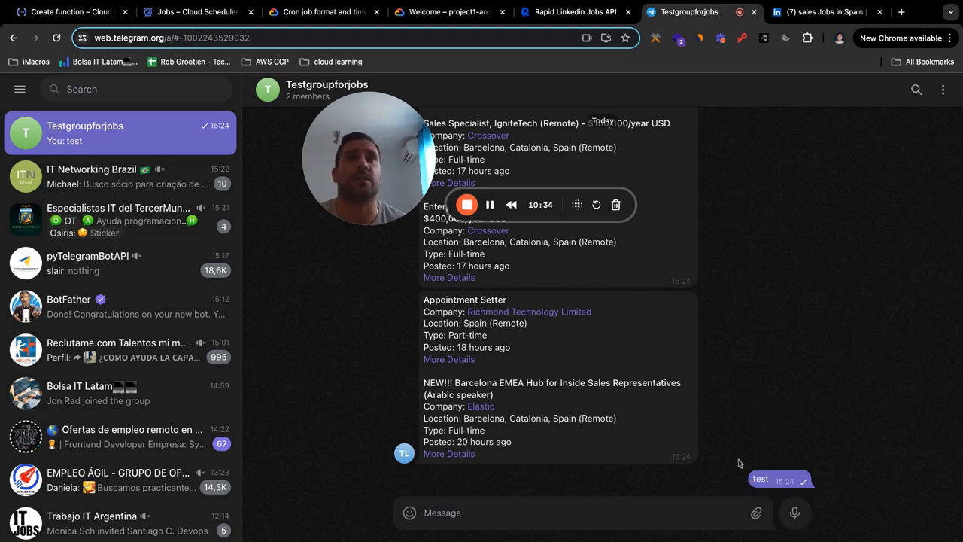
- Trigger another pre-deployment test run in Cloud Functions and return to the Testgroupforjobs chat
click(62, 13)
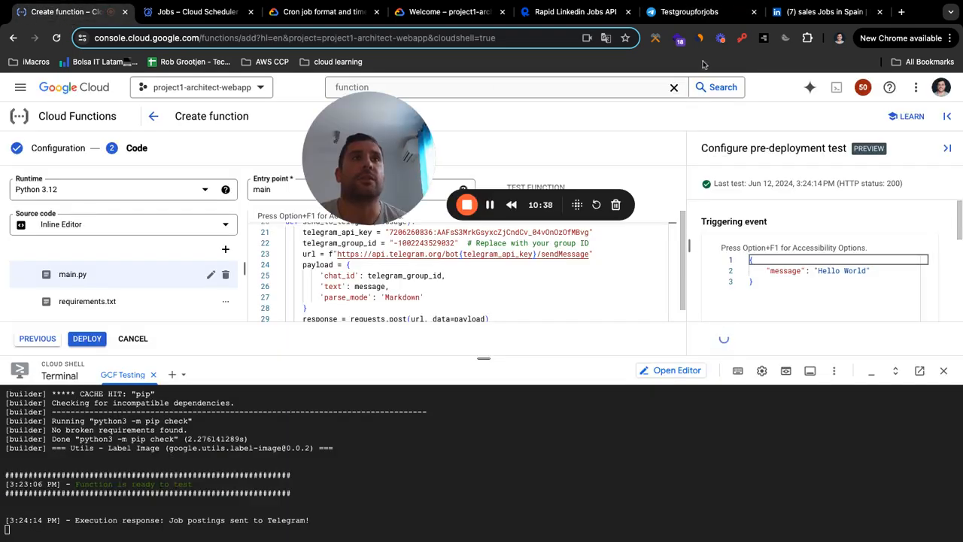
click(685, 12)
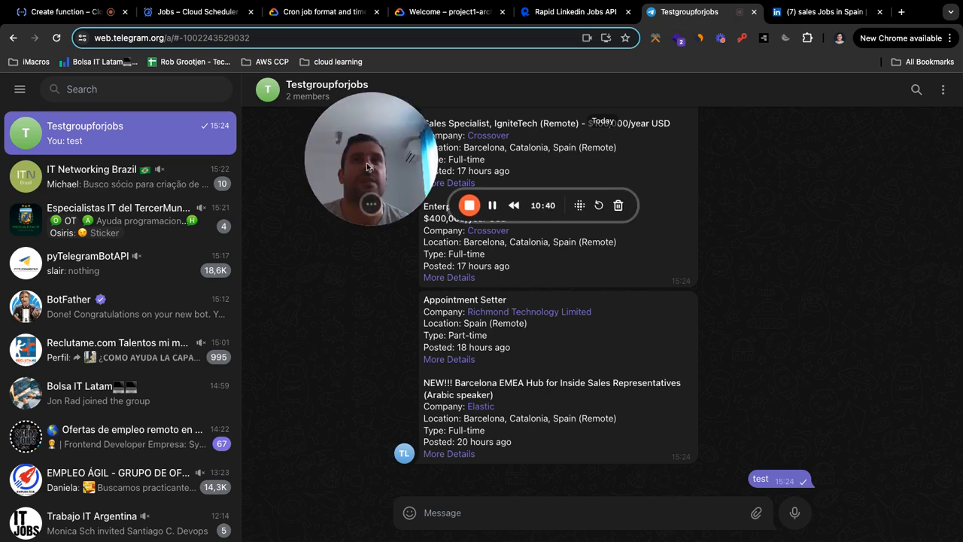
drag(367, 166, 854, 174)
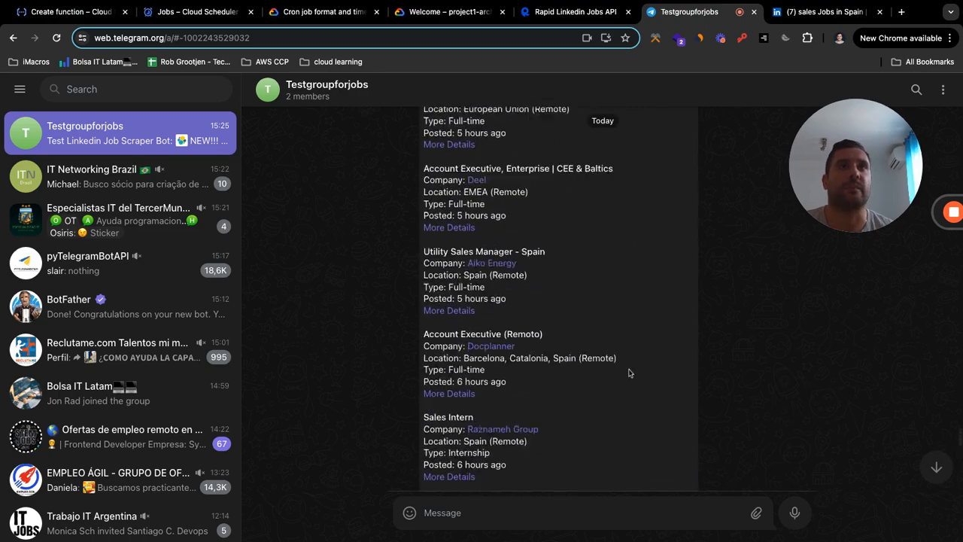
- Examine the job postings the bot sent below the "test" message, including their locations, types and posting times
scroll(635, 370, up, 20)
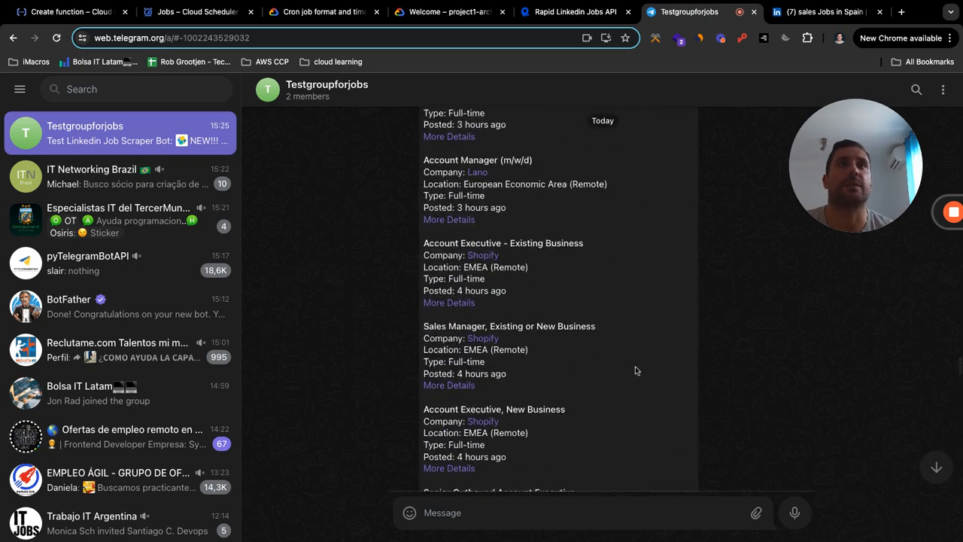
scroll(641, 366, up, 15)
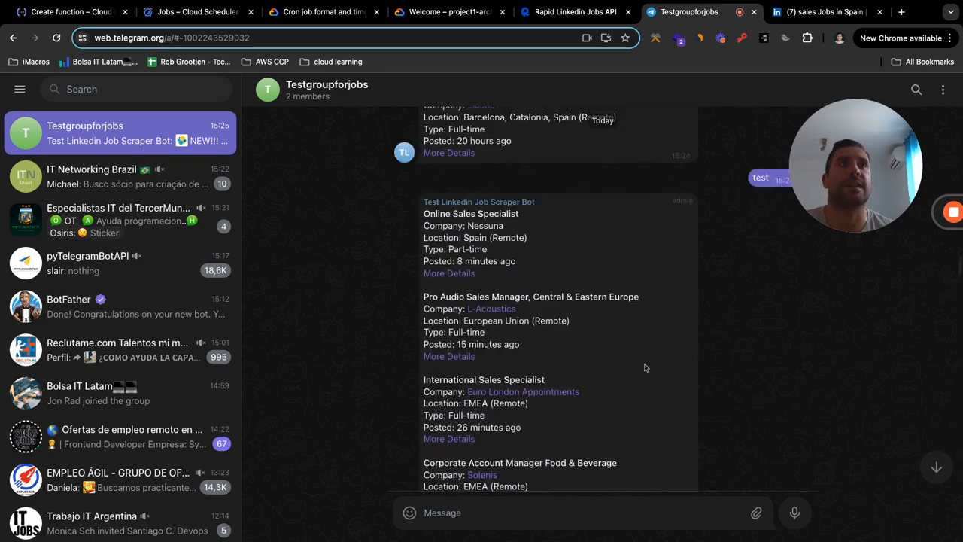
scroll(813, 379, down, 5)
scroll(813, 379, down, 4)
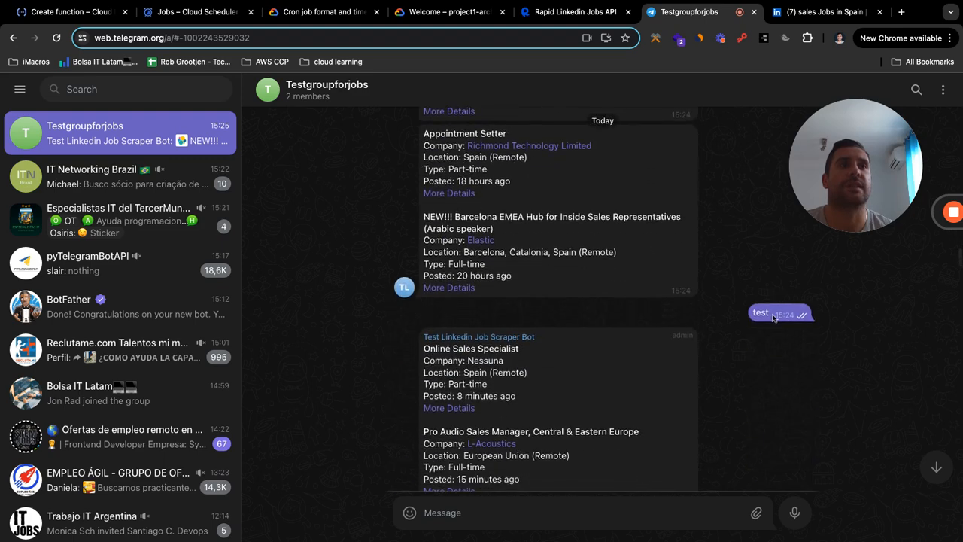
scroll(557, 252, down, 3)
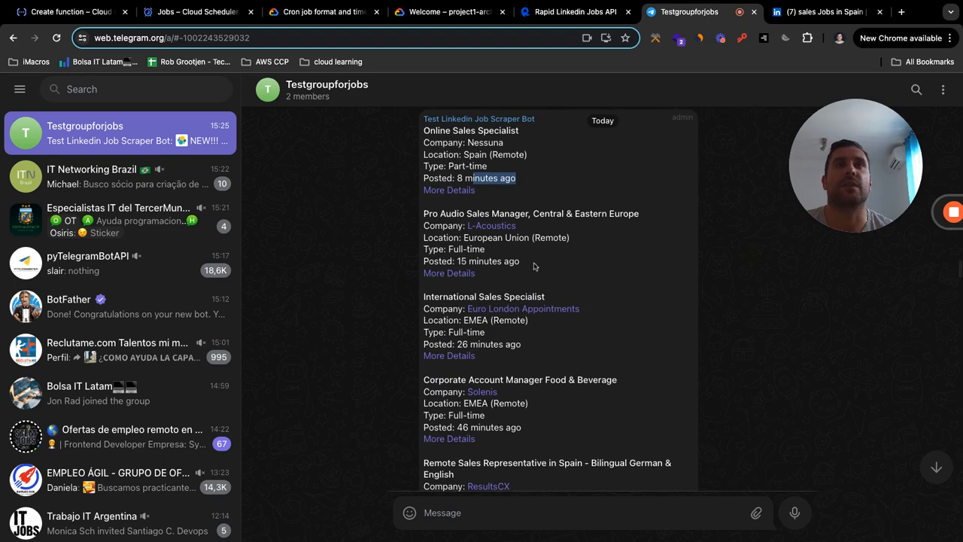
scroll(482, 309, down, 1)
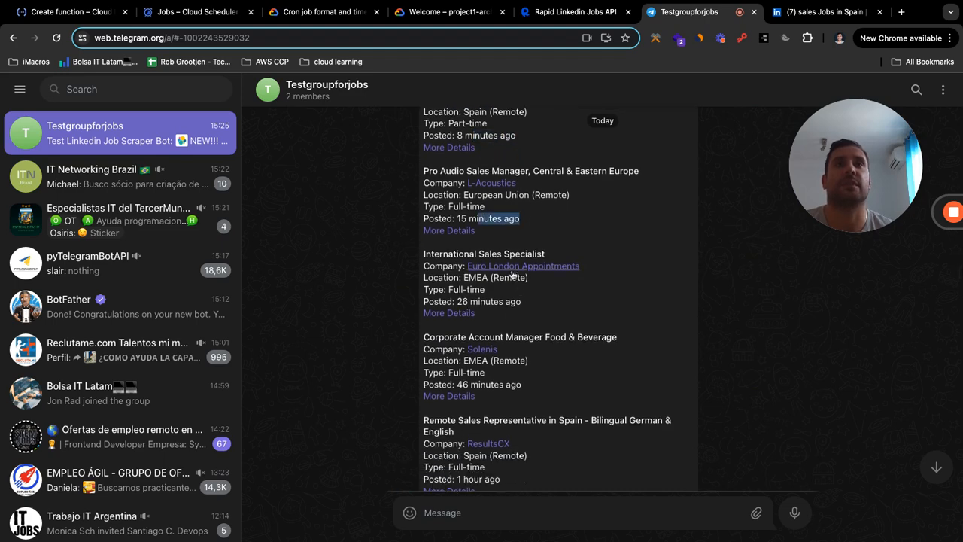
scroll(558, 285, down, 1)
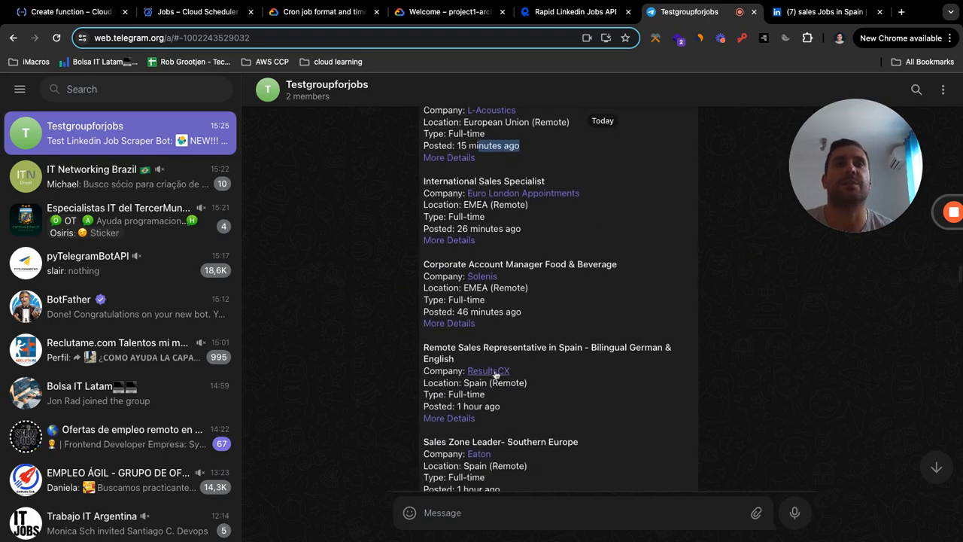
scroll(495, 380, down, 2)
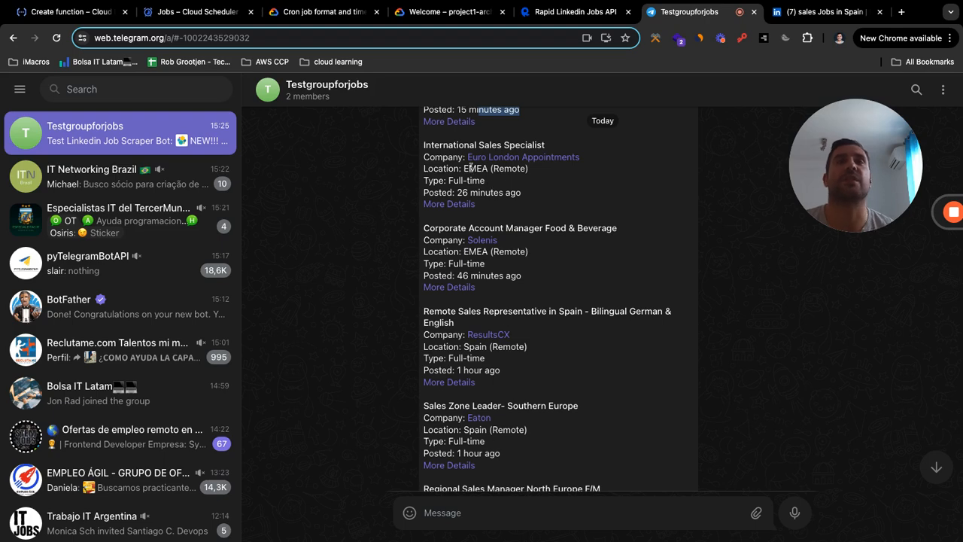
scroll(535, 203, down, 8)
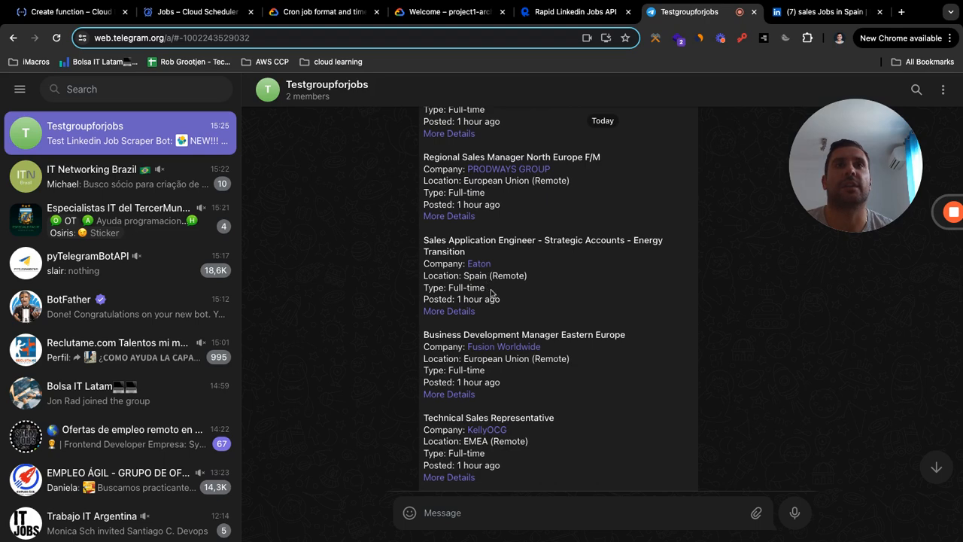
scroll(490, 293, down, 5)
scroll(515, 282, down, 7)
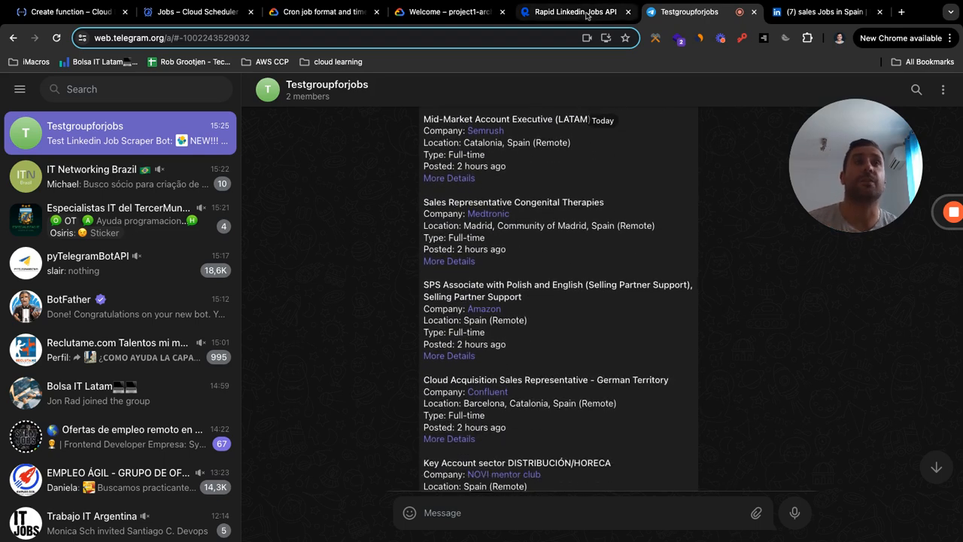
- Return to Cloud Functions, shrink the Cloud Shell terminal and deploy the function
click(64, 21)
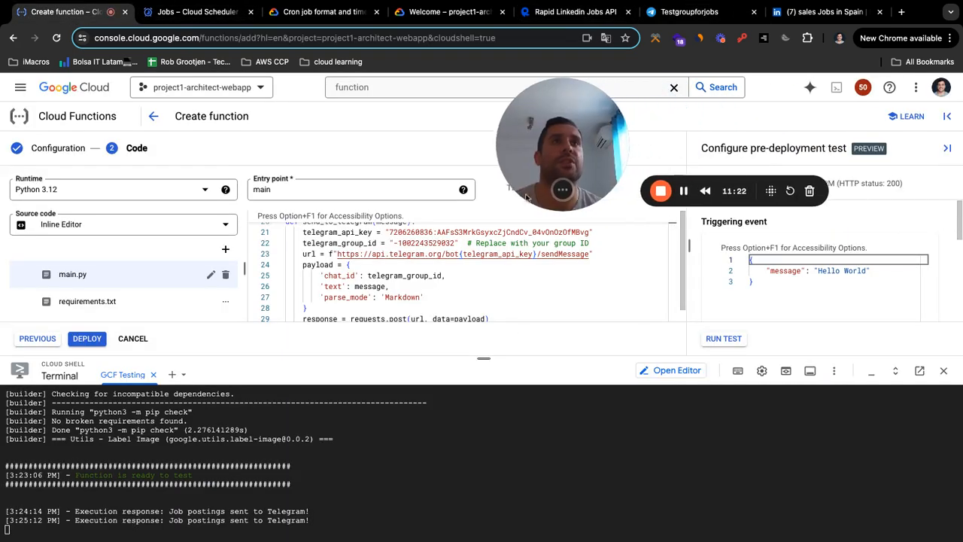
drag(484, 357, 483, 410)
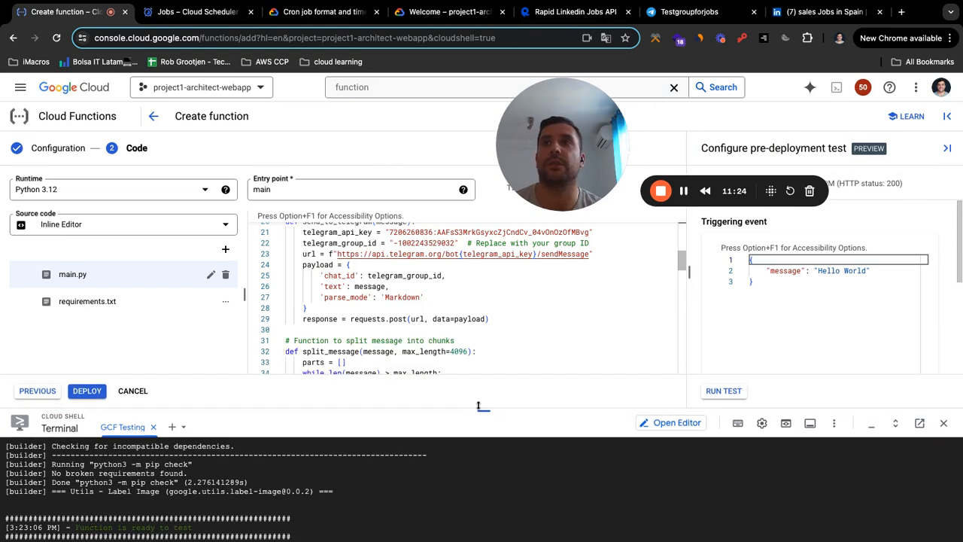
click(86, 392)
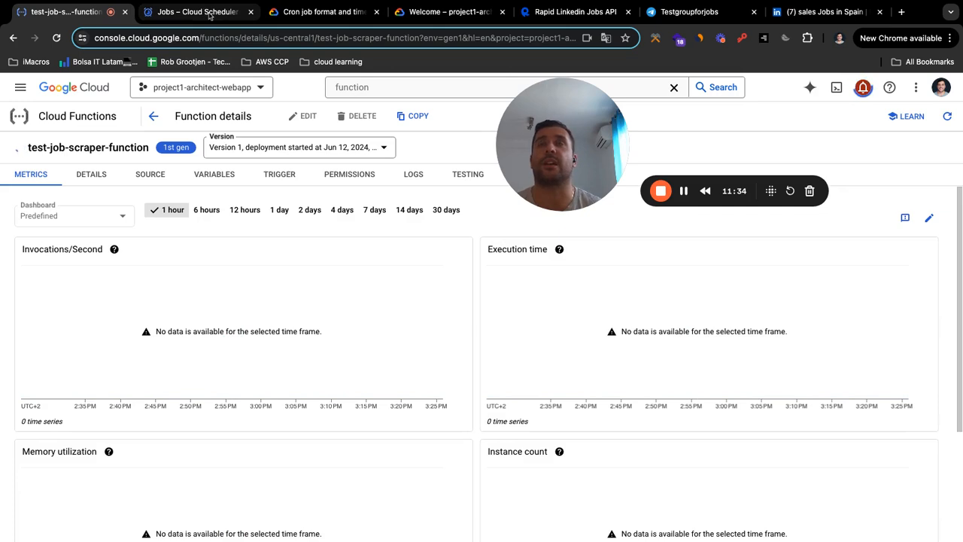
- Review the existing Cloud Scheduler jobs and the Bolsa IT Latam Telegram group that receives scheduled job posts
click(213, 15)
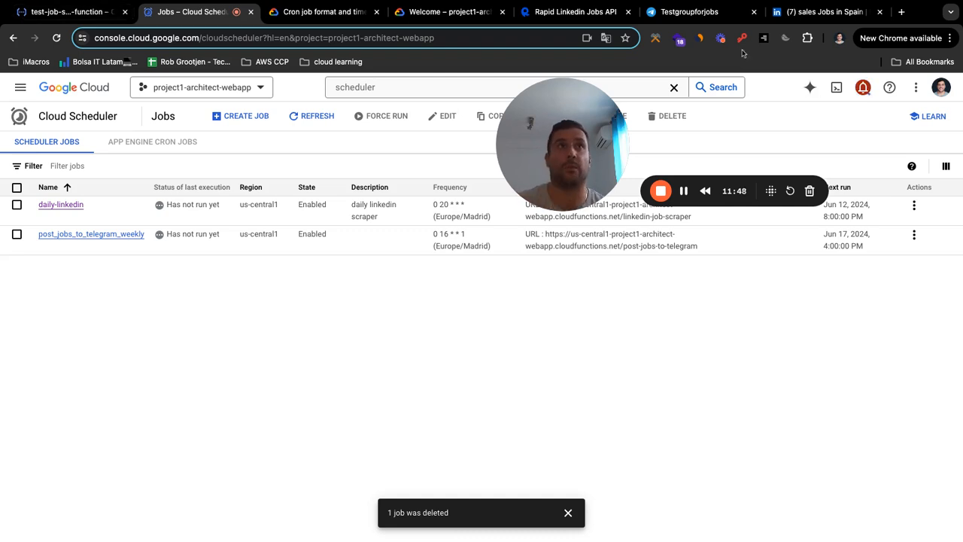
click(706, 12)
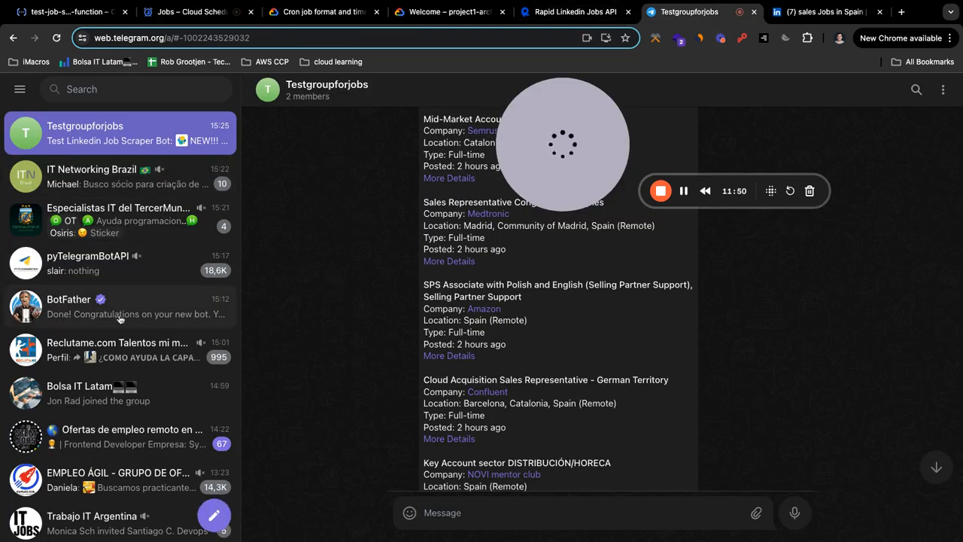
click(95, 398)
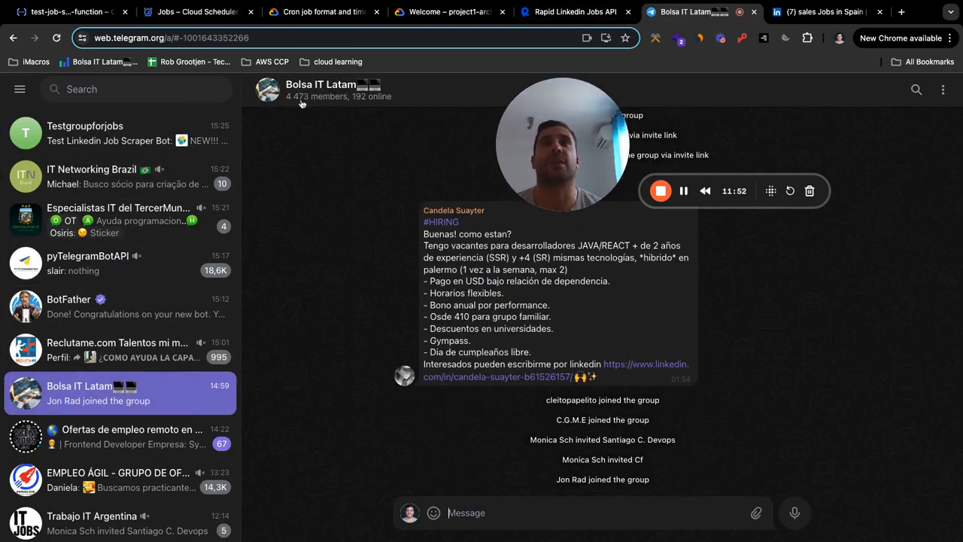
click(191, 12)
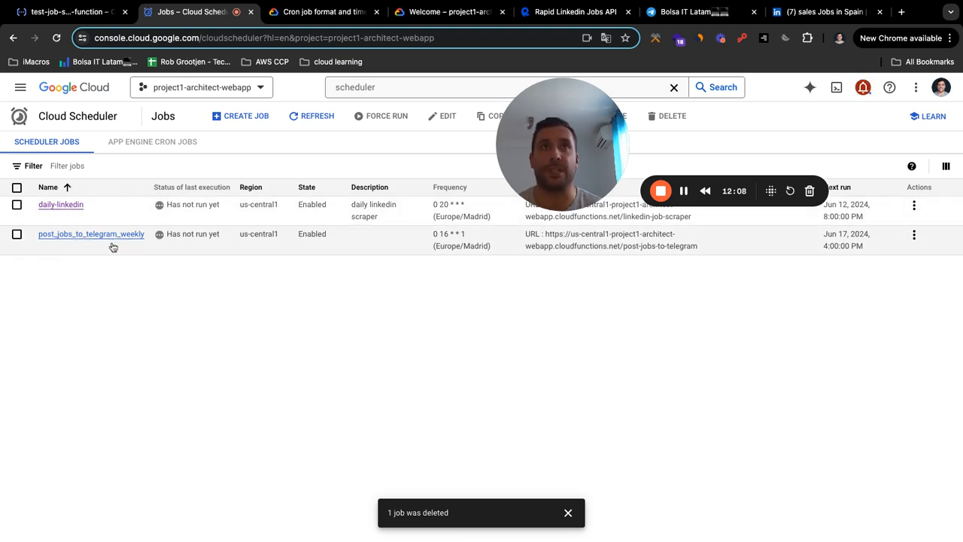
- Examine the developer job postings sent to the Bolsa IT Latam group in Telegram
click(707, 13)
scroll(398, 319, up, 15)
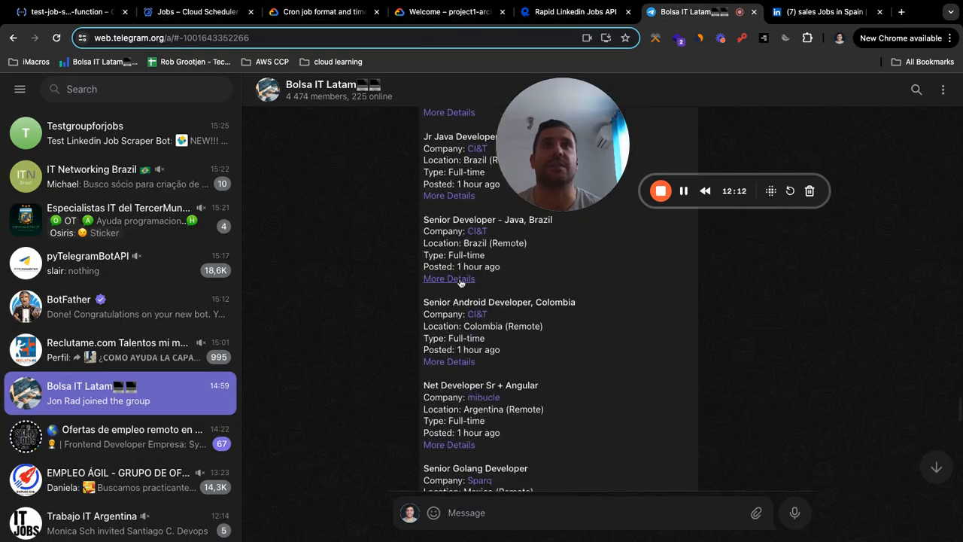
scroll(470, 278, up, 1)
scroll(474, 233, down, 1)
scroll(578, 283, down, 1)
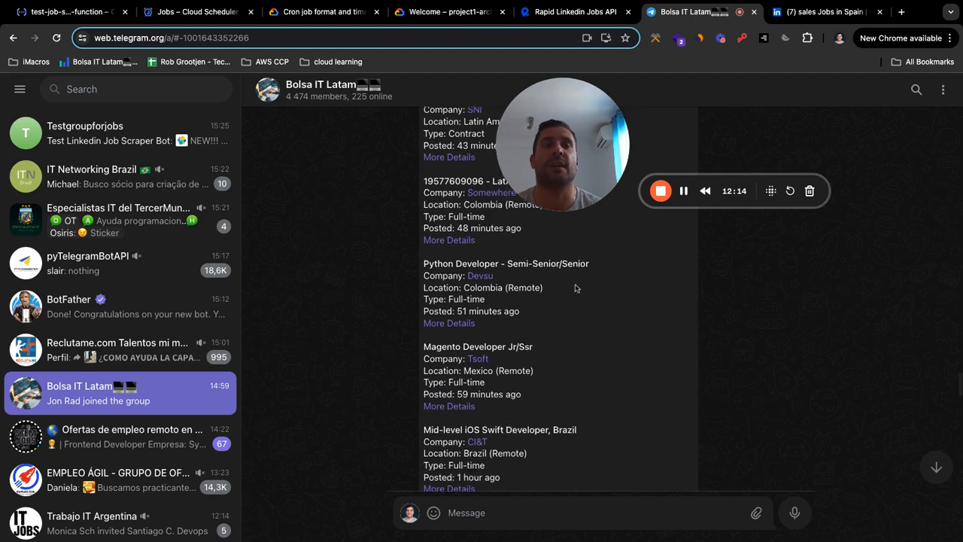
scroll(520, 265, down, 2)
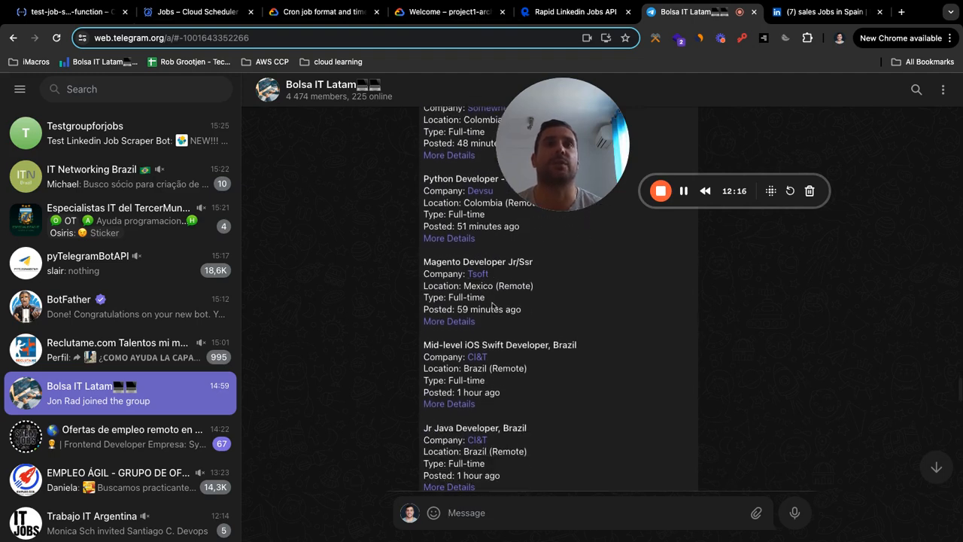
scroll(491, 319, down, 1)
scroll(489, 340, down, 5)
scroll(500, 397, down, 1)
scroll(473, 421, down, 10)
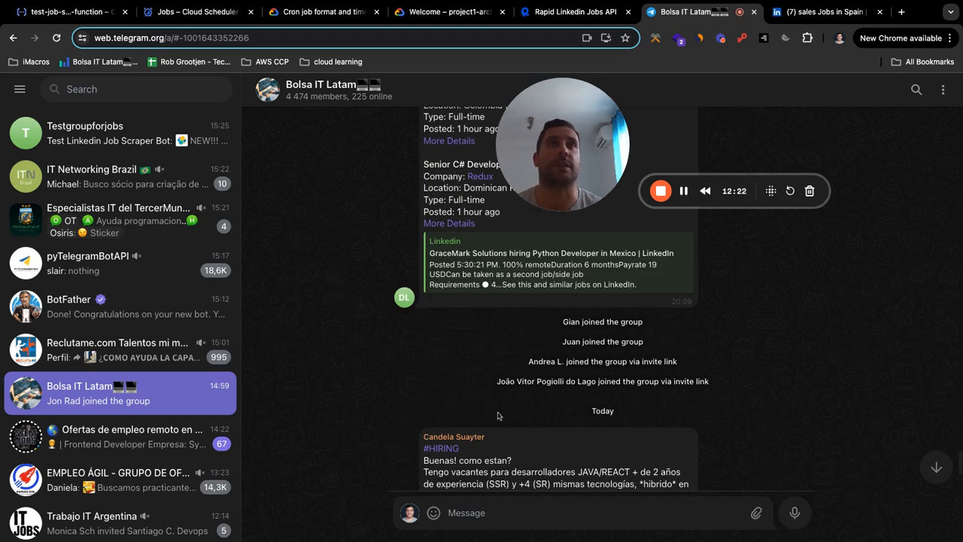
- Switch back to the Cloud Functions page of test-job-scraper-function and open the list of all functions
click(161, 12)
click(73, 12)
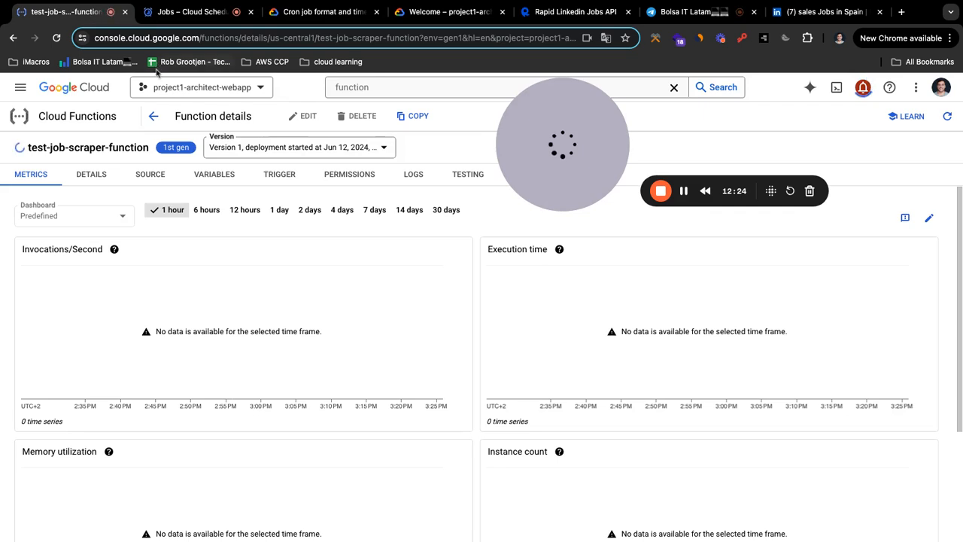
click(152, 116)
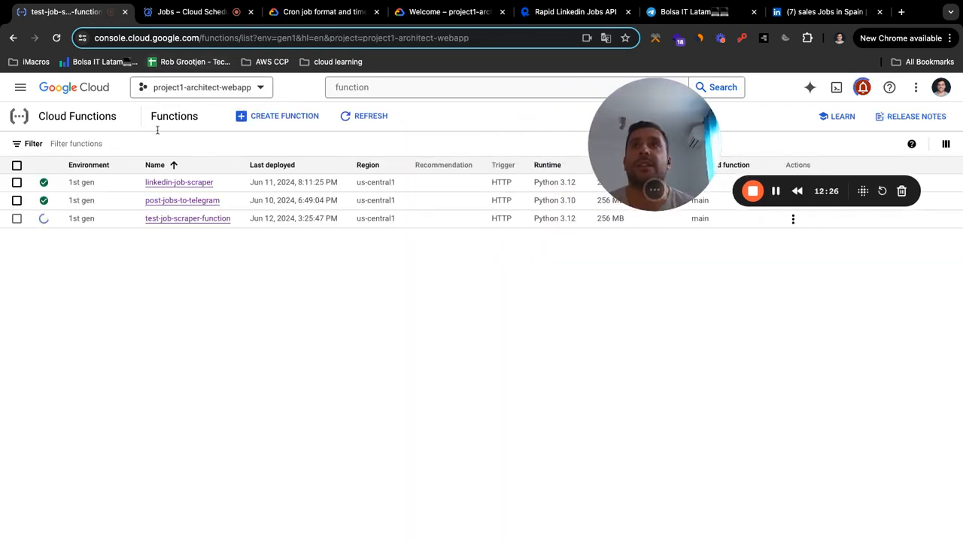
- Refresh the functions list and start a new Cloud Scheduler job named test-cloud-scheduler
click(364, 117)
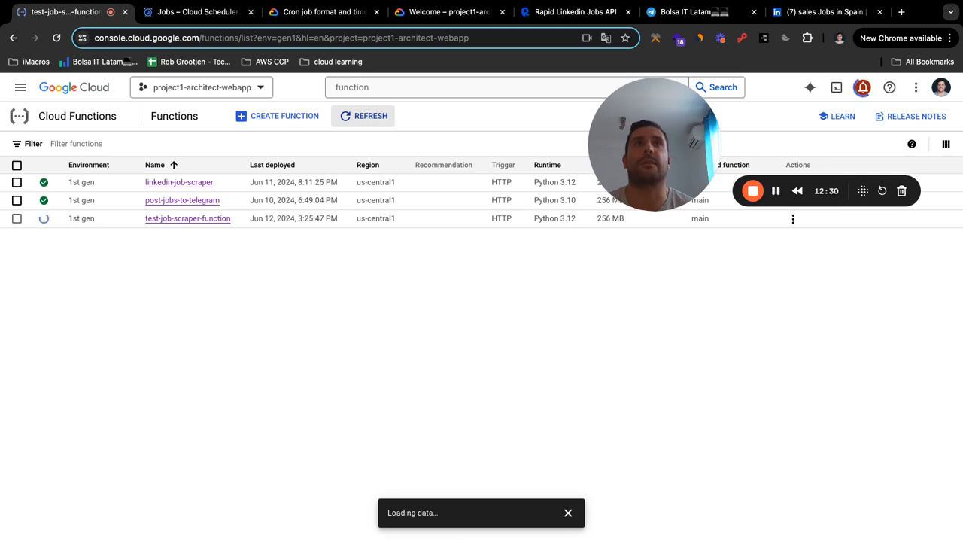
click(190, 13)
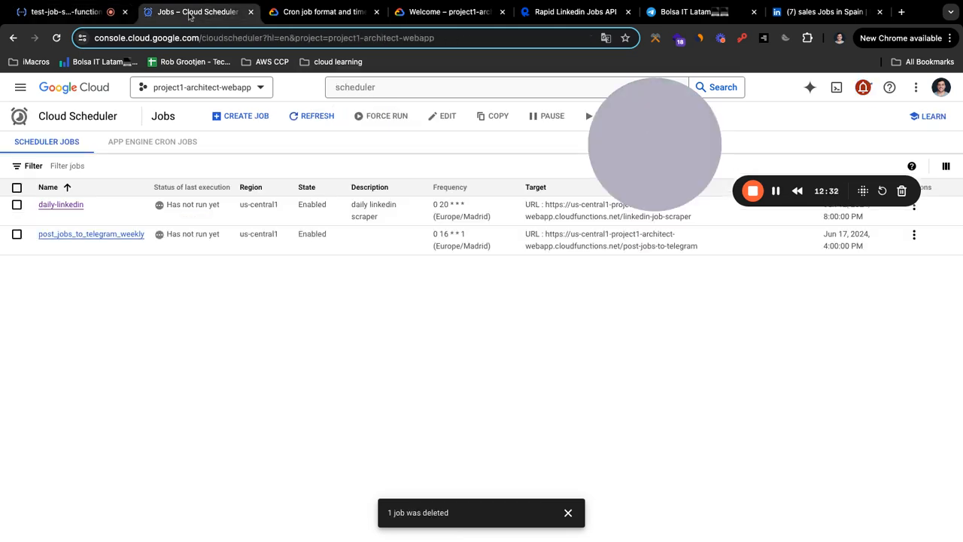
click(240, 117)
click(132, 295)
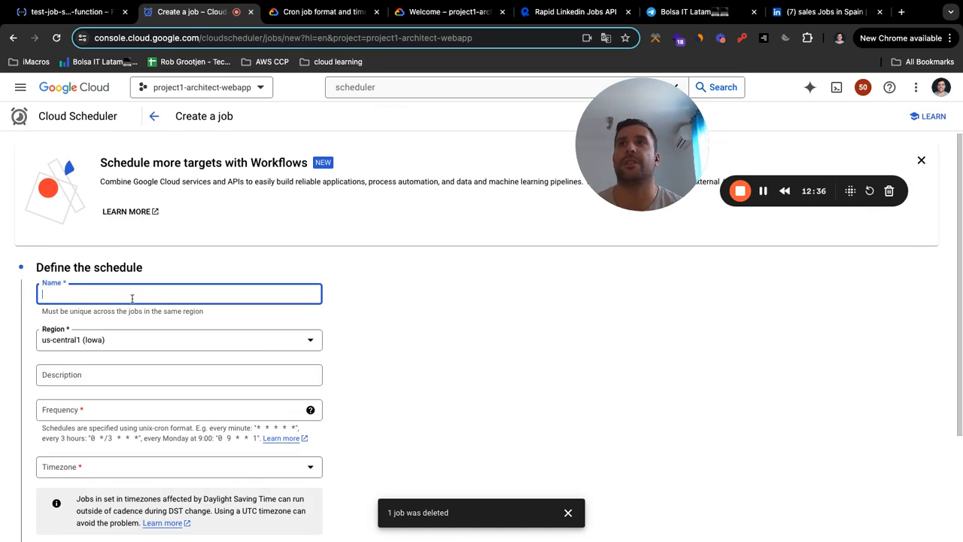
text(test-)
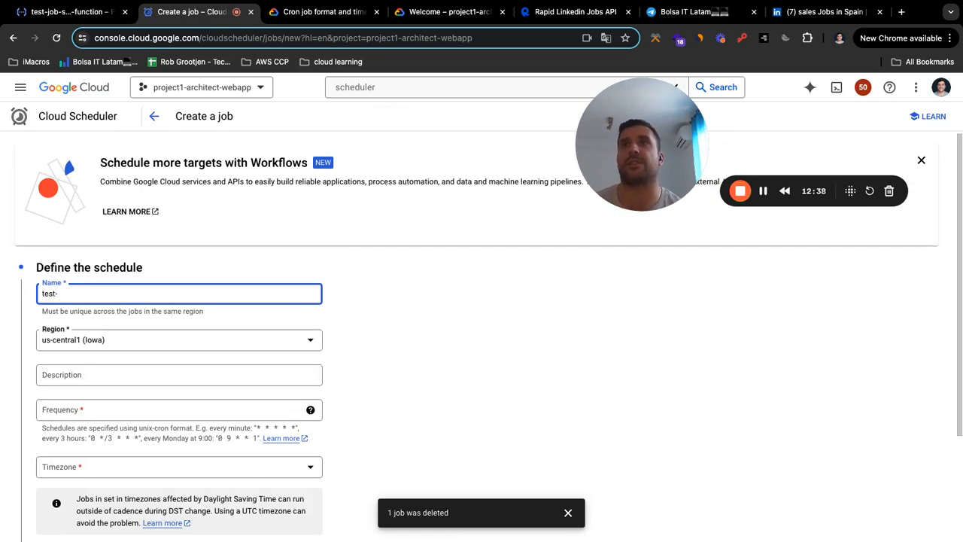
key(Down)
key(Return)
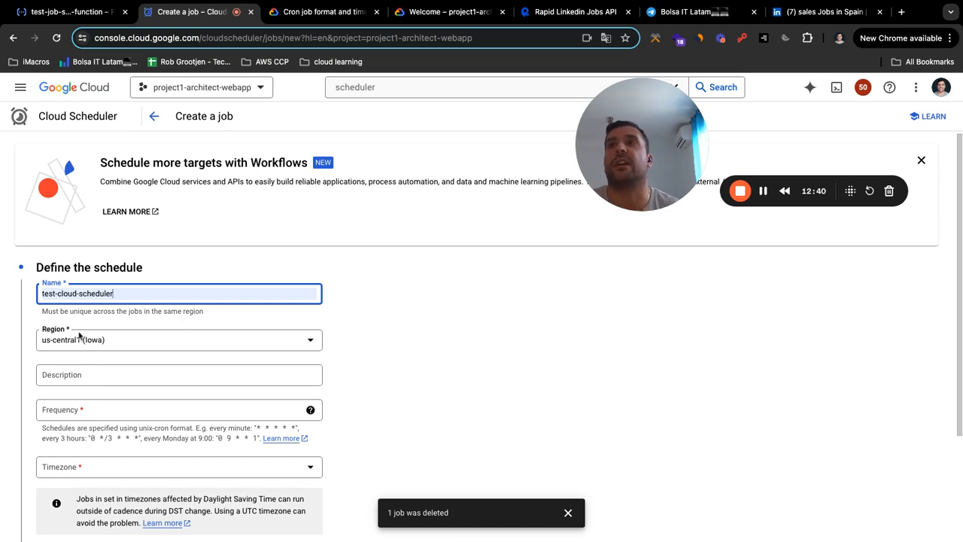
- Set the new job's frequency to 0 20 * * * so it runs daily at 8:00 PM
scroll(41, 323, down, 1)
scroll(109, 315, down, 1)
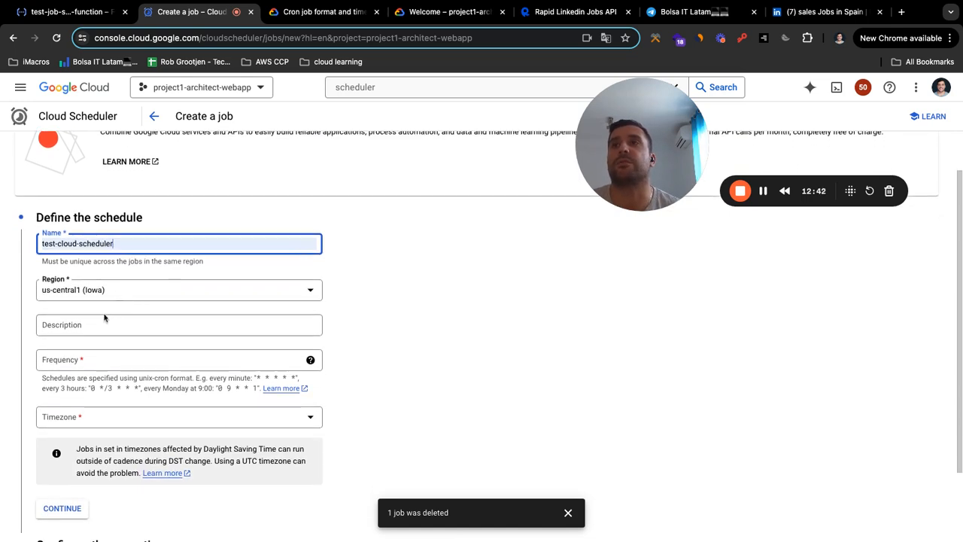
click(113, 363)
click(441, 333)
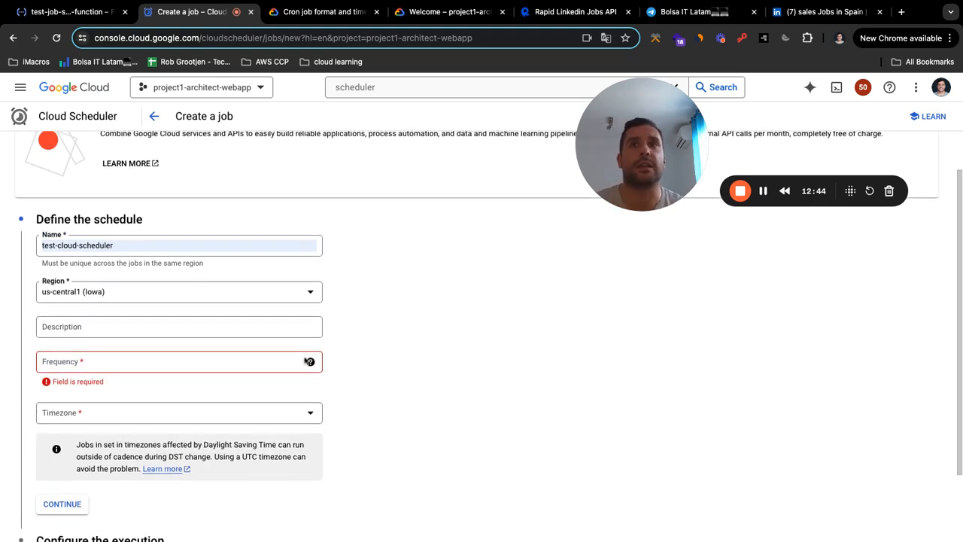
click(165, 362)
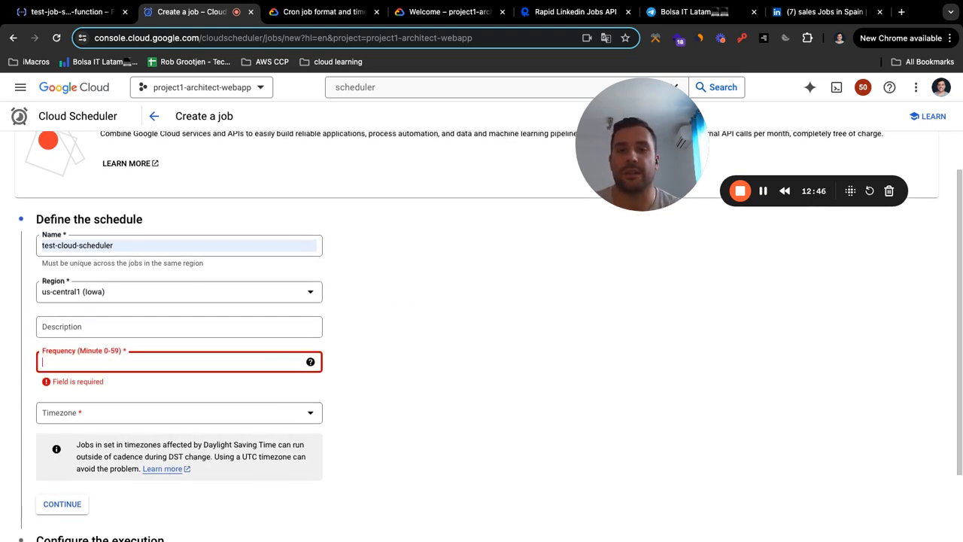
key(super+Tab)
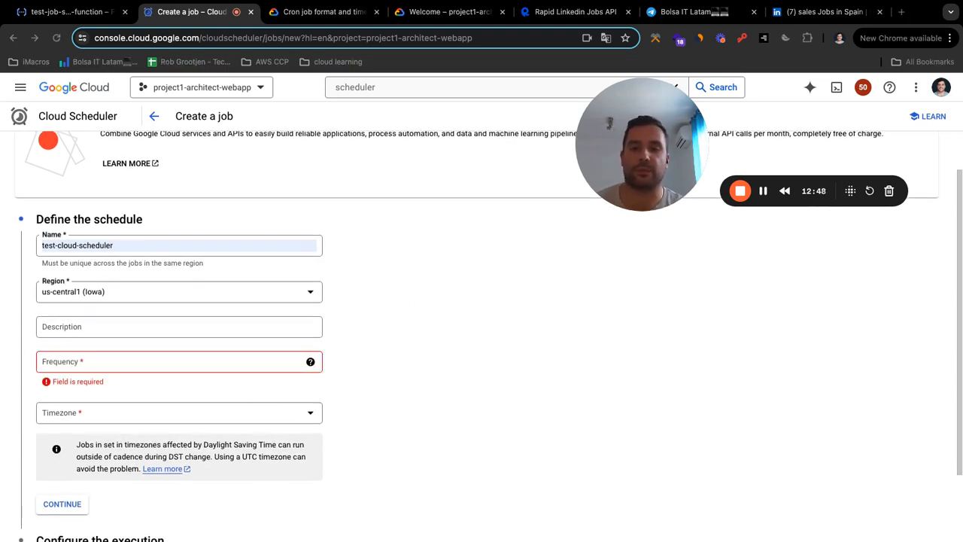
click(101, 360)
text(0 20 * * *)
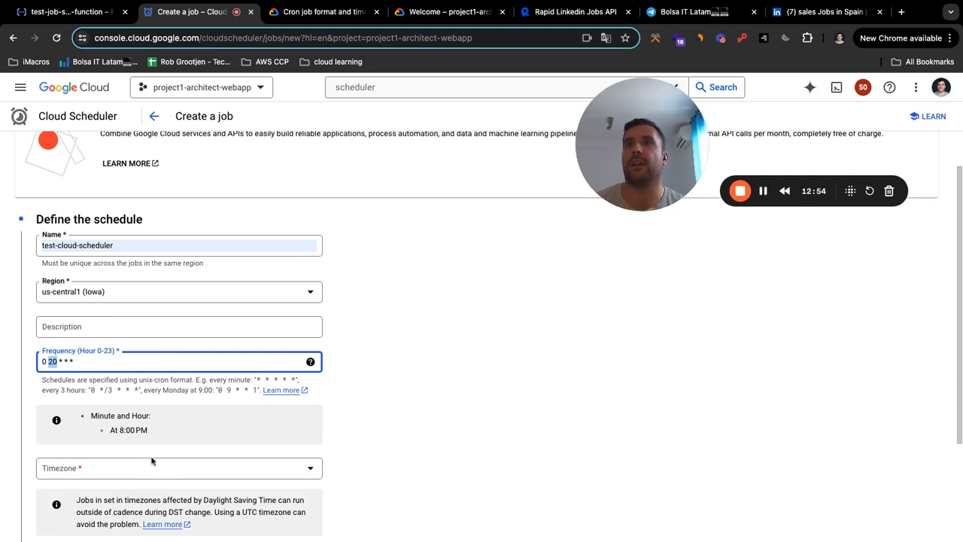
drag(150, 432, 115, 431)
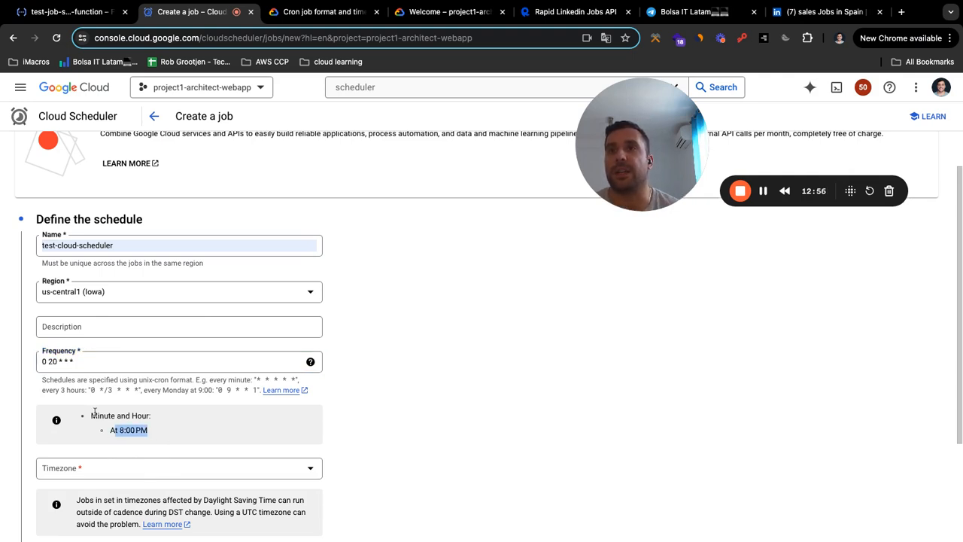
- Find Spain's timezones and set the job's timezone to Central European Summer Time (CEST)
click(99, 473)
text(spa)
click(171, 326)
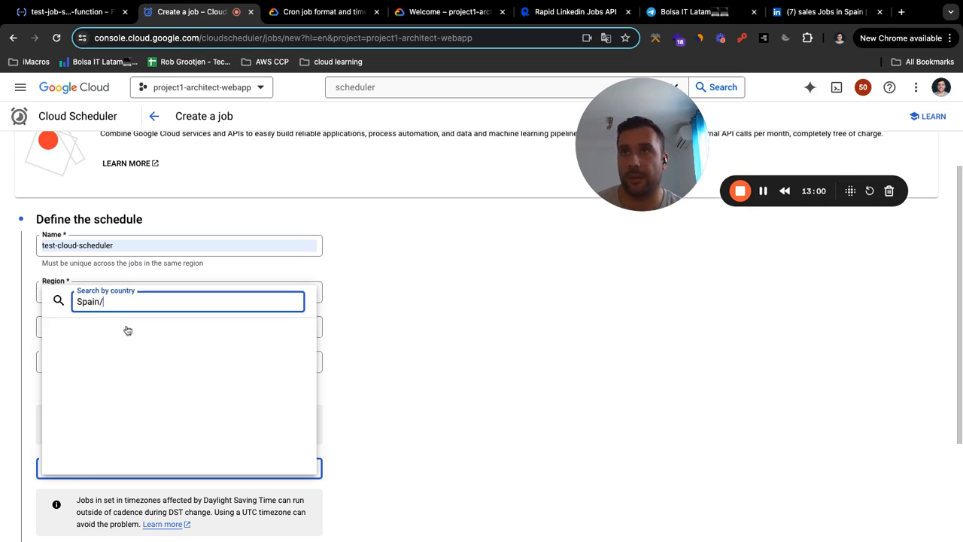
click(144, 397)
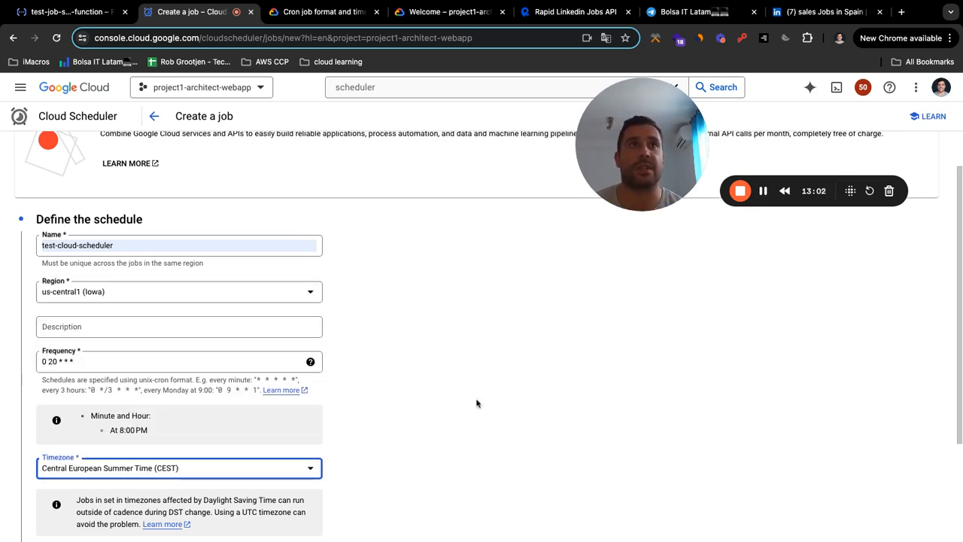
- Open the cron job format and time zone documentation and examine the schedule fields and matching rules
scroll(325, 407, down, 2)
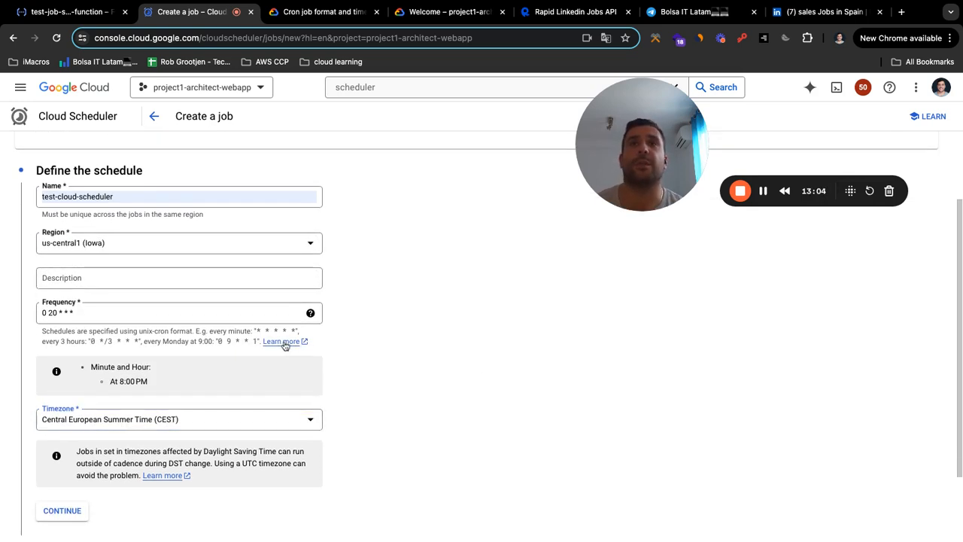
click(302, 340)
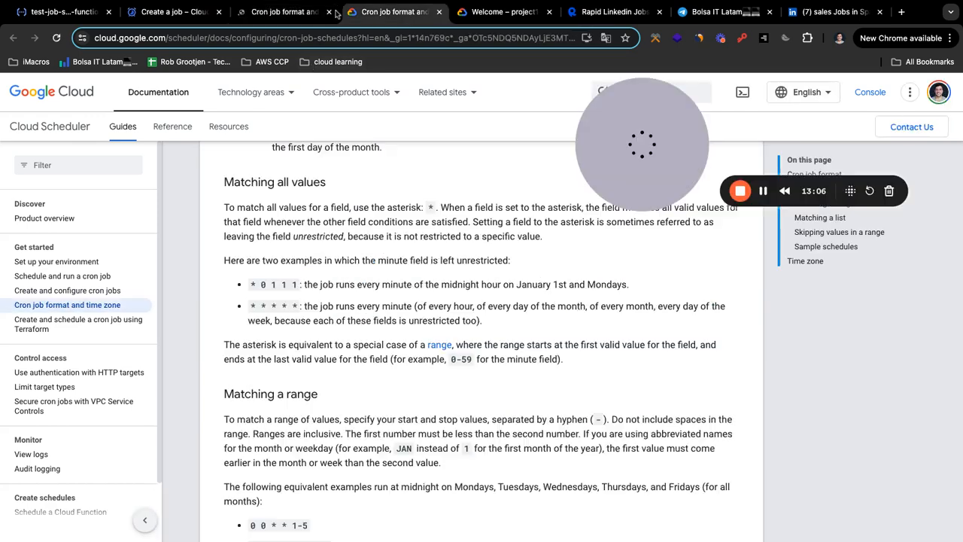
click(310, 14)
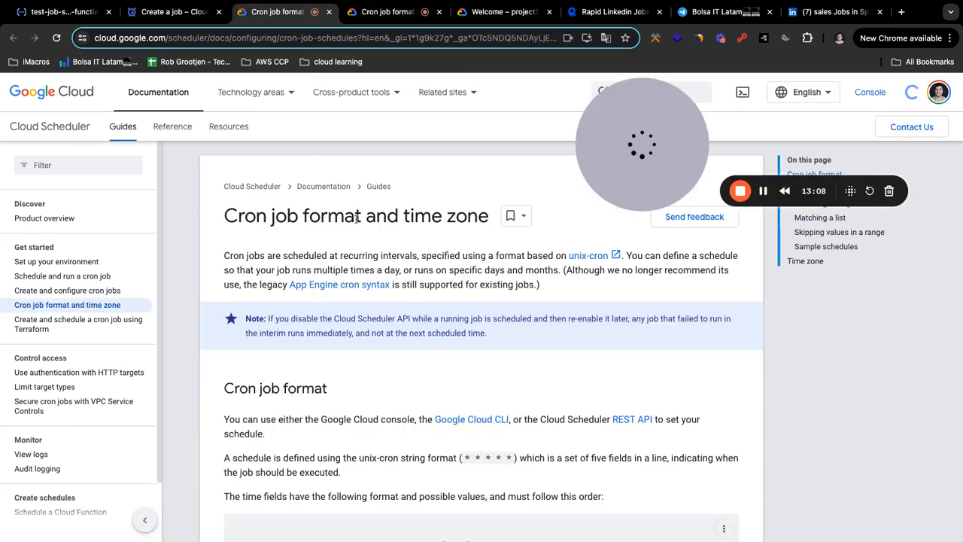
scroll(428, 199, down, 3)
scroll(410, 241, down, 5)
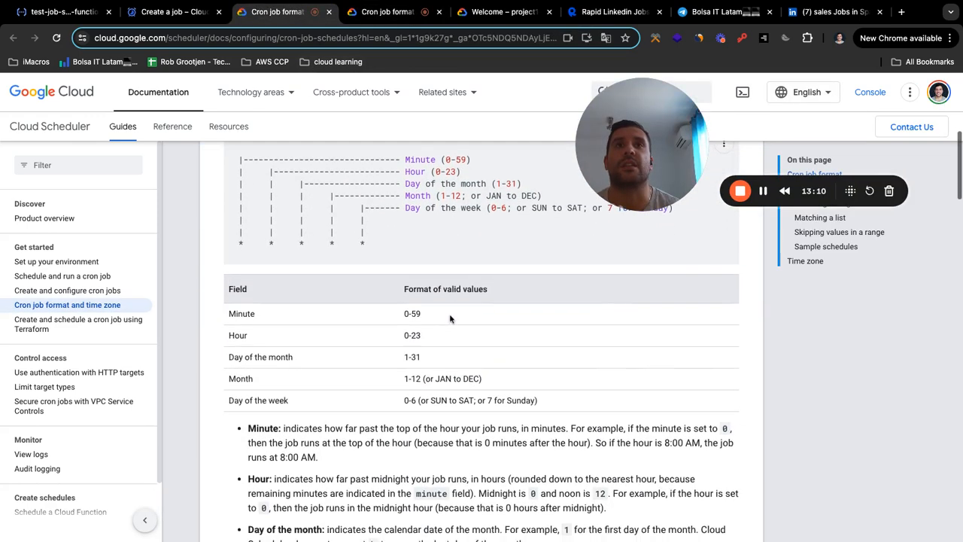
scroll(393, 286, down, 5)
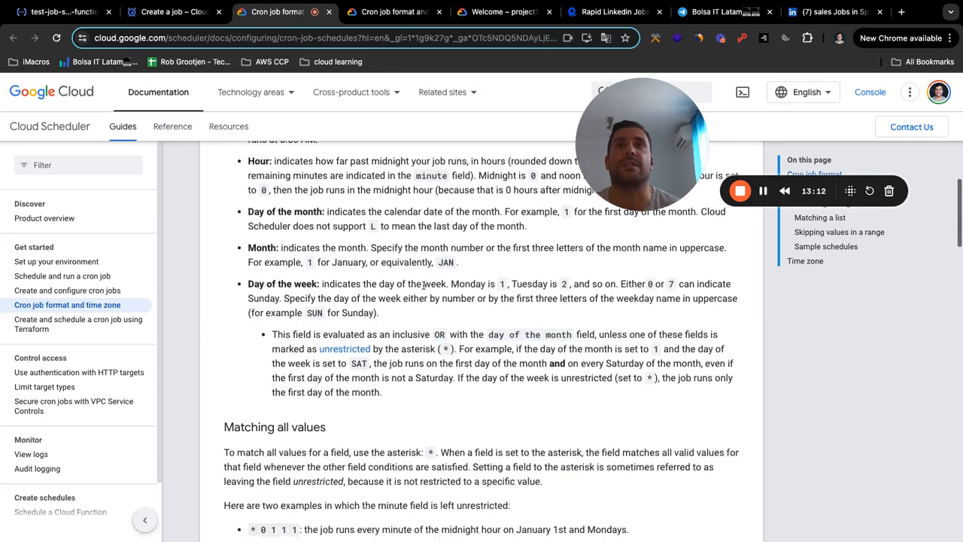
scroll(317, 264, down, 1)
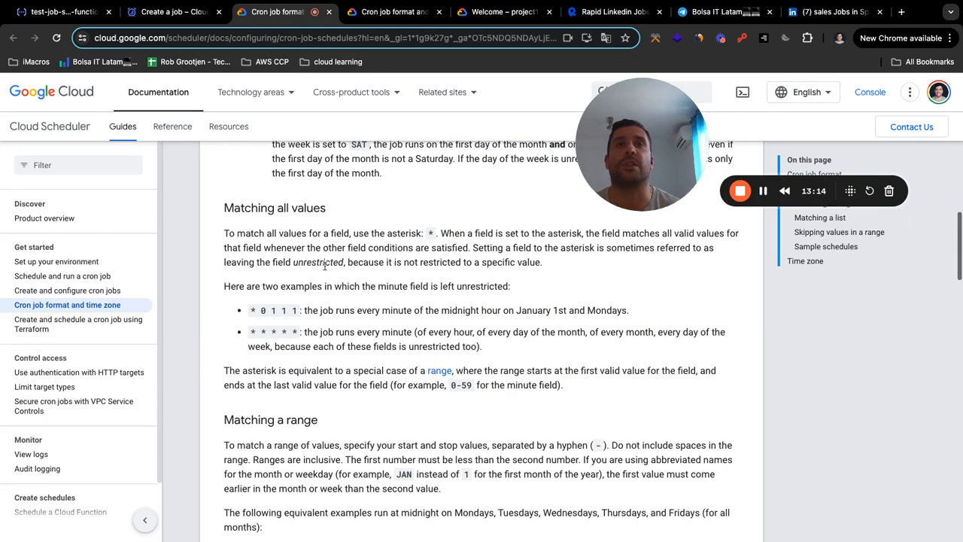
scroll(294, 309, down, 3)
scroll(326, 261, up, 20)
- Check the deployment status of test-job-scraper-function in Cloud Functions and return to the scheduler job form
click(64, 12)
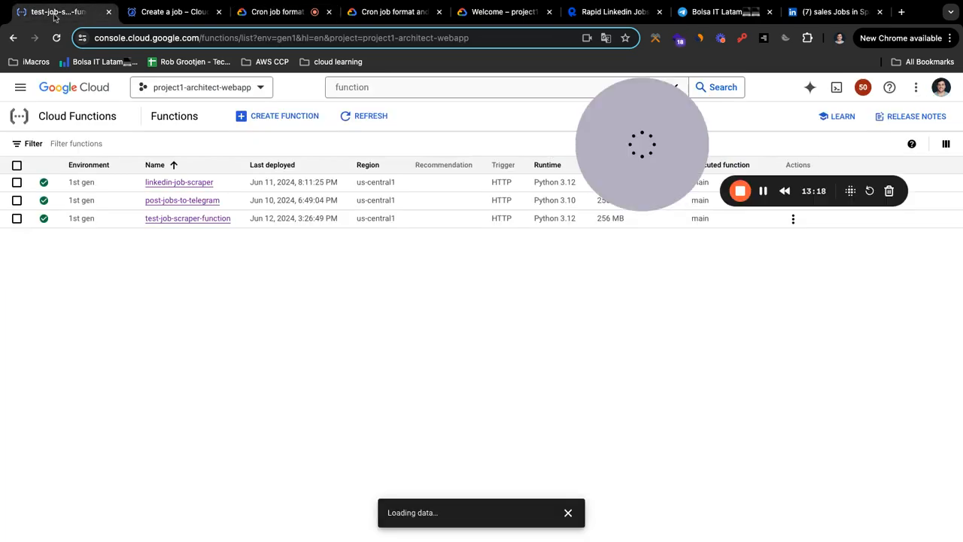
click(149, 12)
click(68, 12)
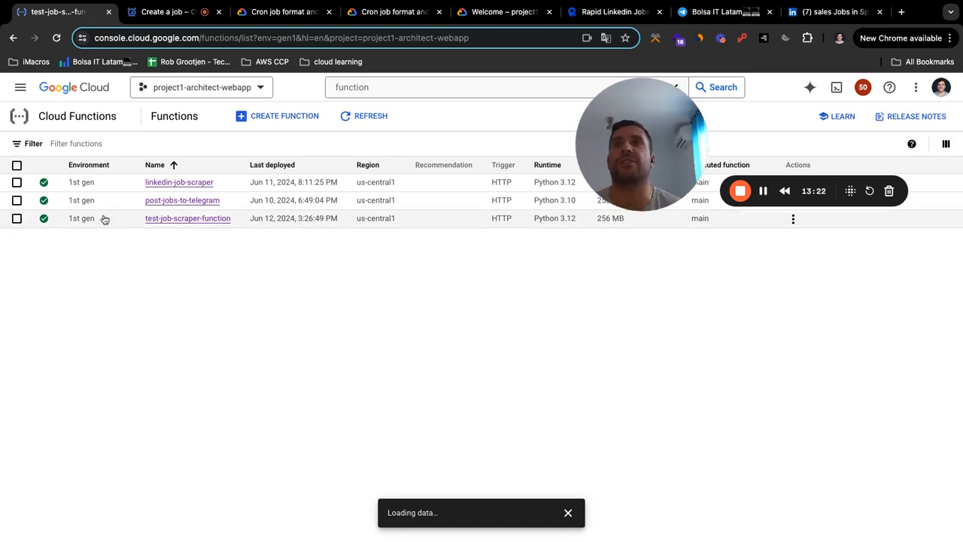
click(176, 13)
- Complete the schedule definition and set the job's execution target type to HTTP
scroll(215, 293, down, 1)
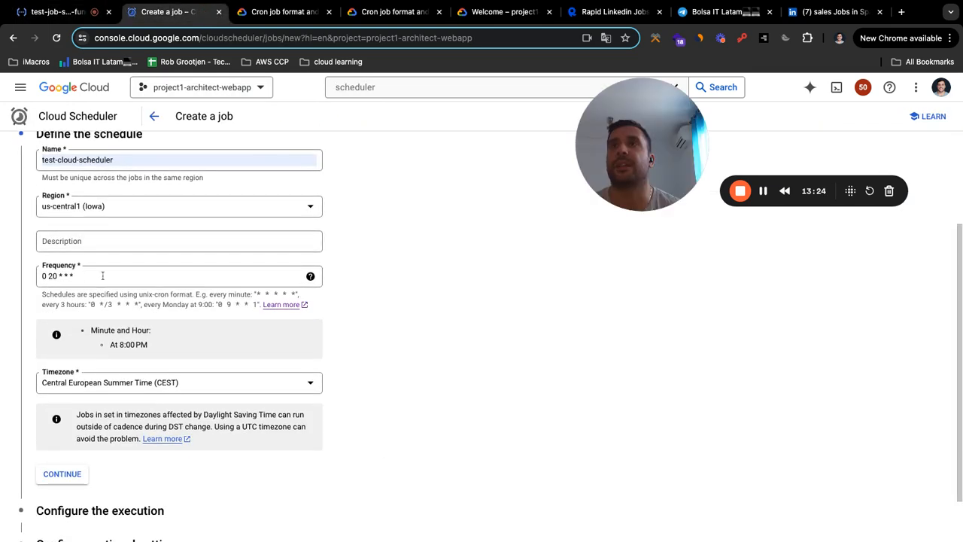
scroll(95, 276, down, 2)
click(65, 418)
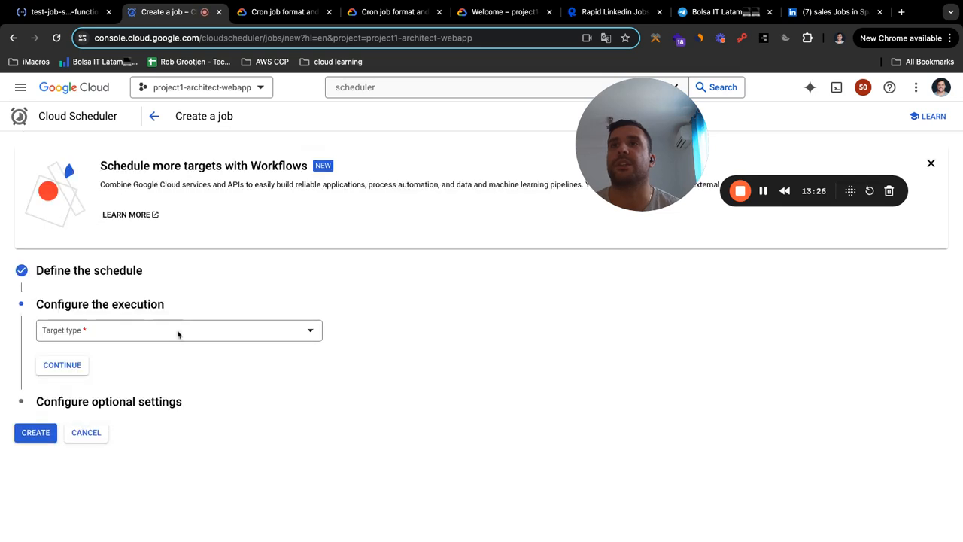
click(107, 323)
click(195, 277)
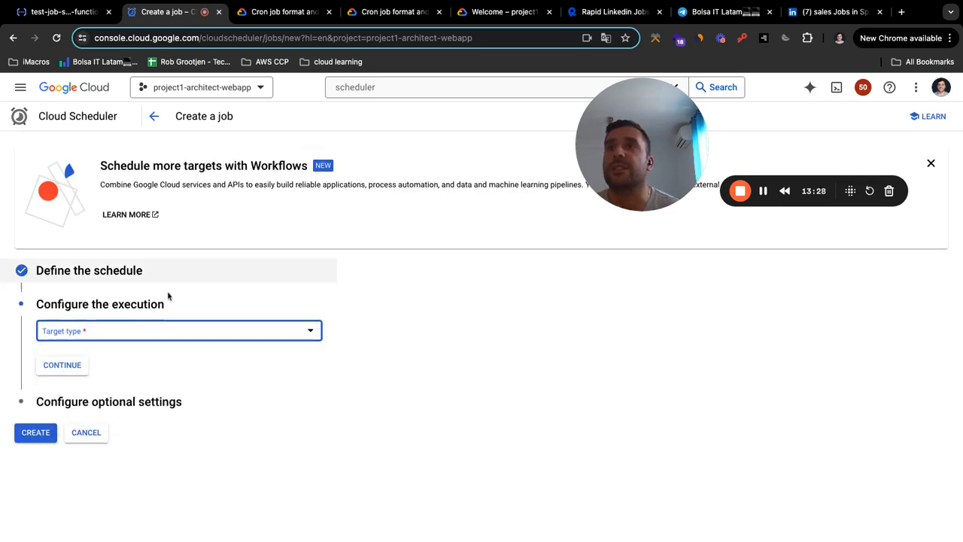
click(117, 336)
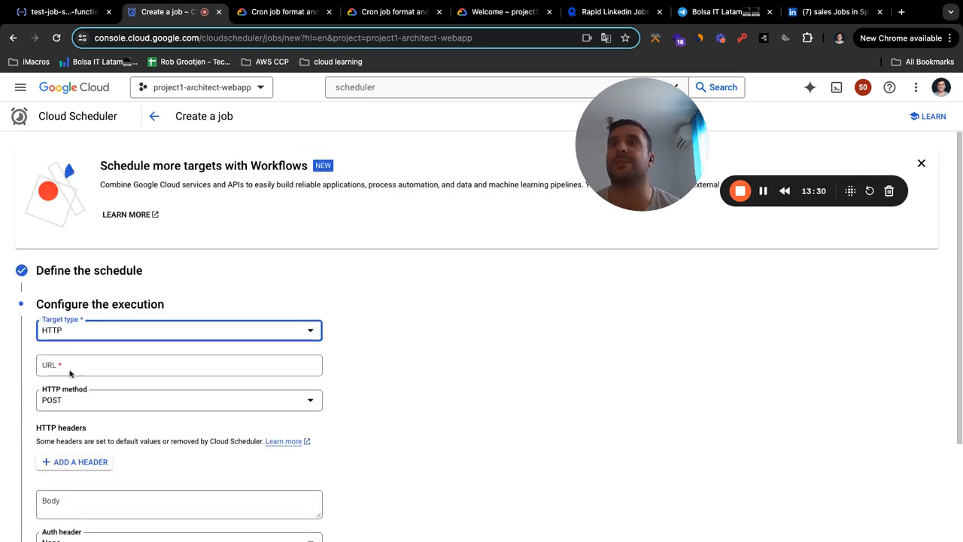
- Copy the trigger URL of test-job-scraper-function from its function details and paste it as the scheduler job's target URL
click(69, 364)
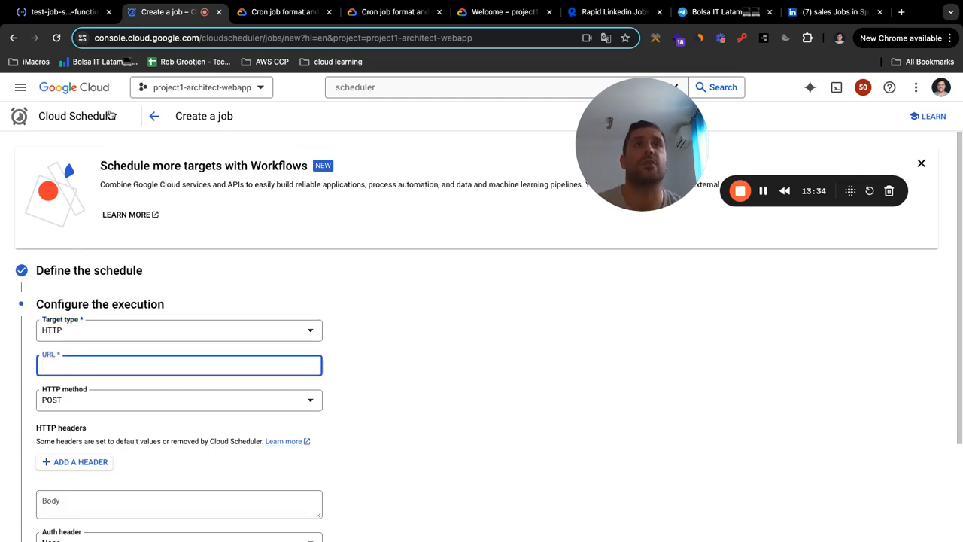
click(70, 14)
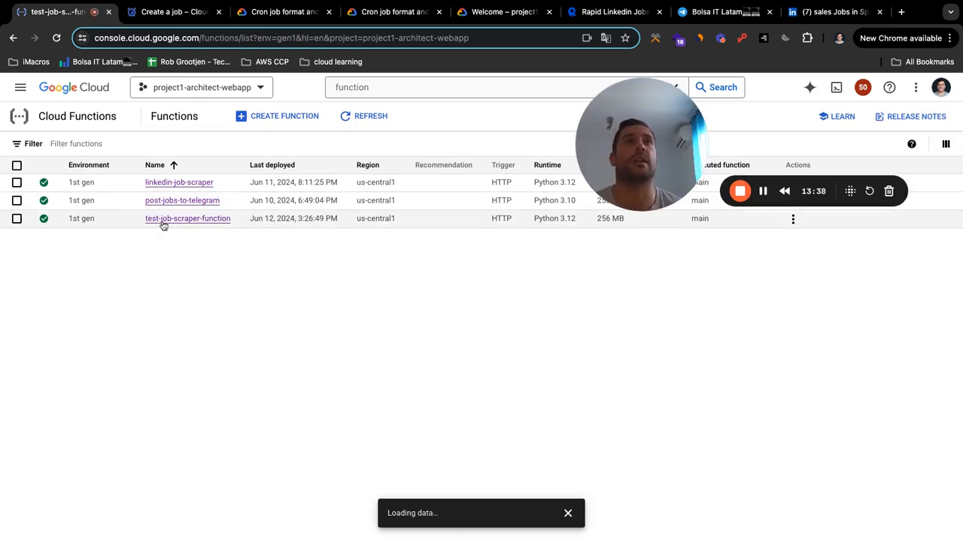
click(163, 222)
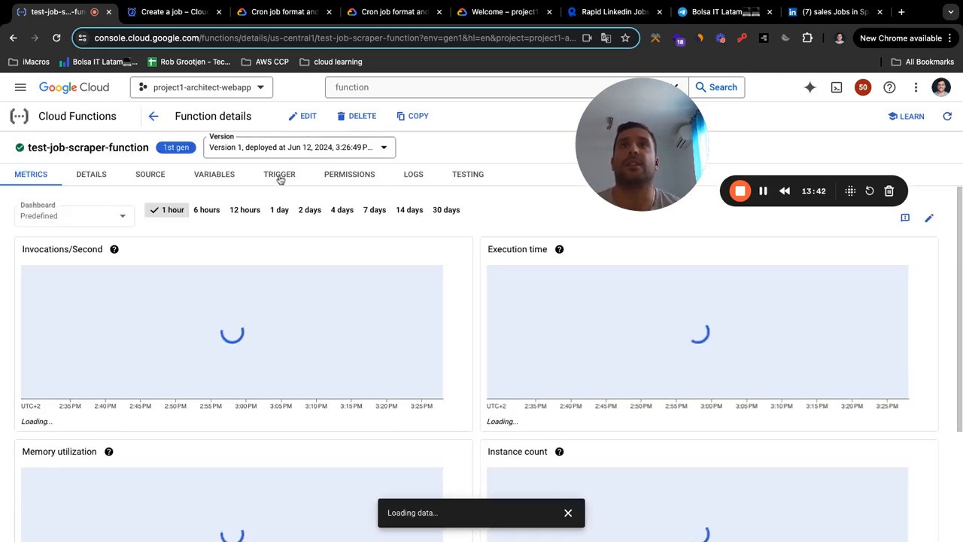
click(279, 176)
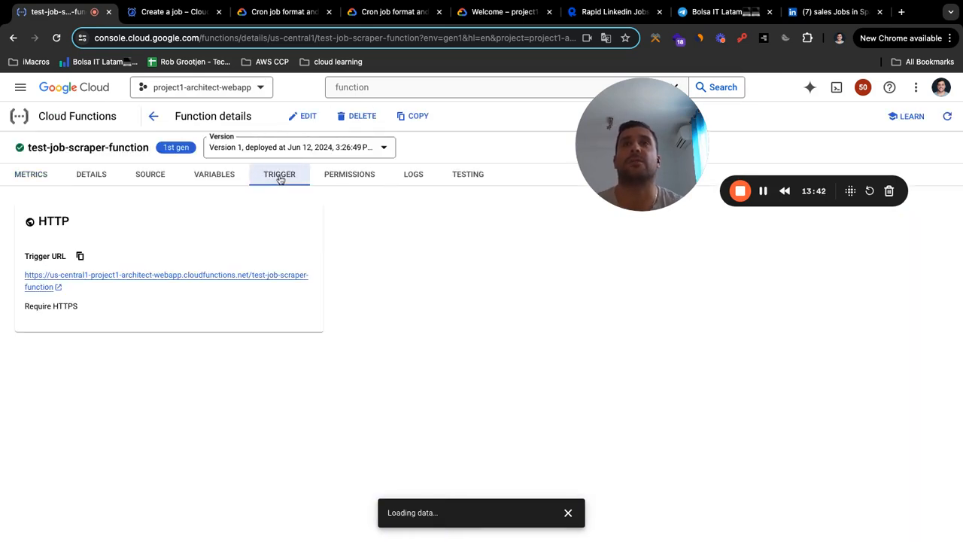
click(80, 256)
click(173, 11)
click(146, 360)
key(super+v)
- Accept the POST method with no auth header and create the test-cloud-scheduler job
scroll(172, 394, down, 3)
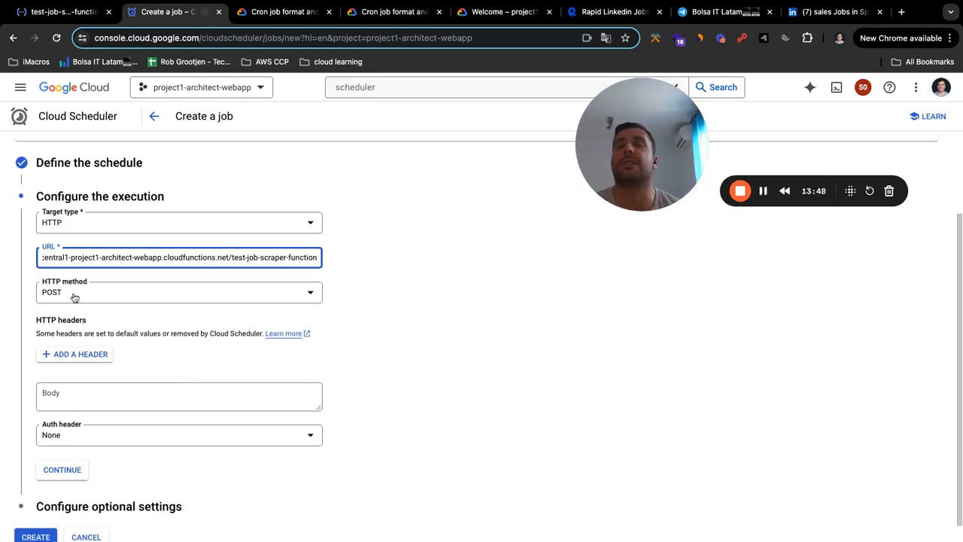
scroll(76, 391, down, 1)
click(60, 450)
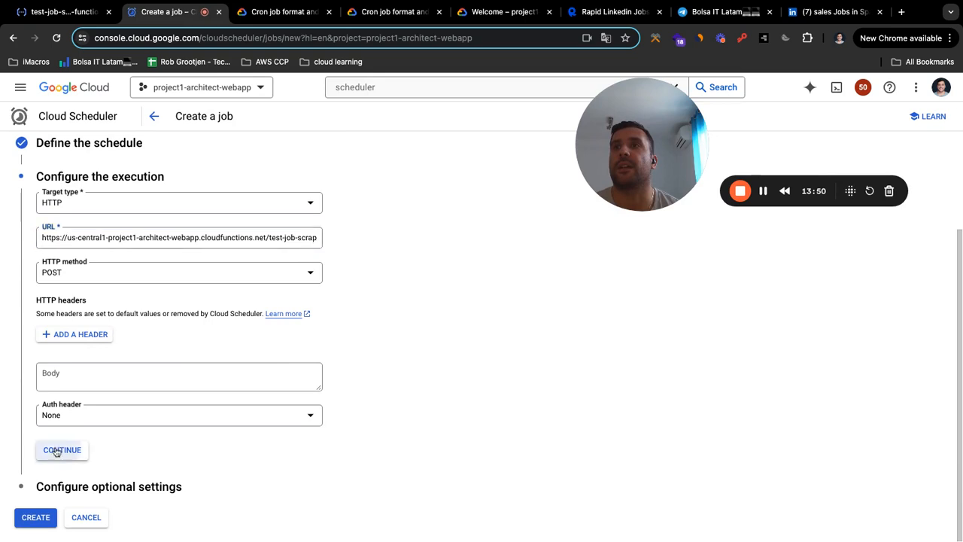
click(36, 518)
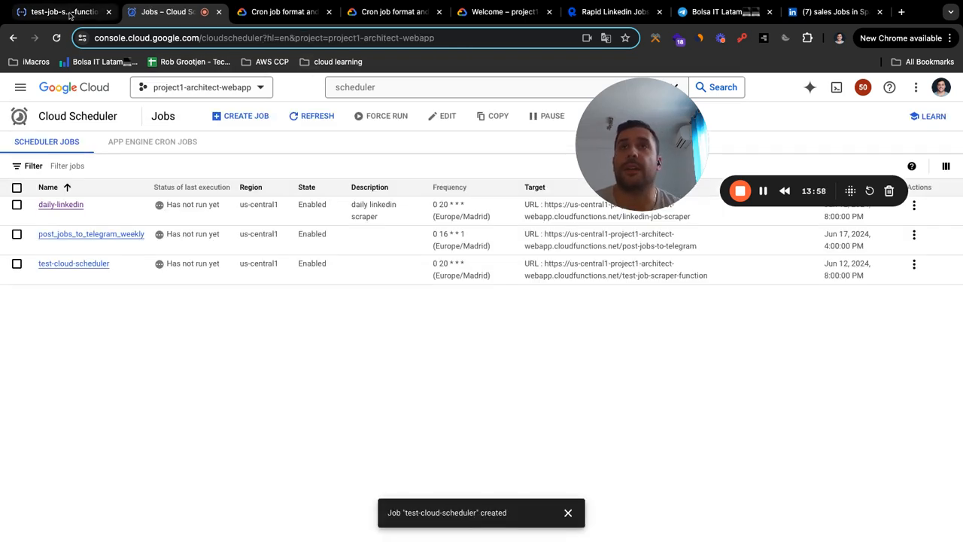
drag(606, 132, 477, 210)
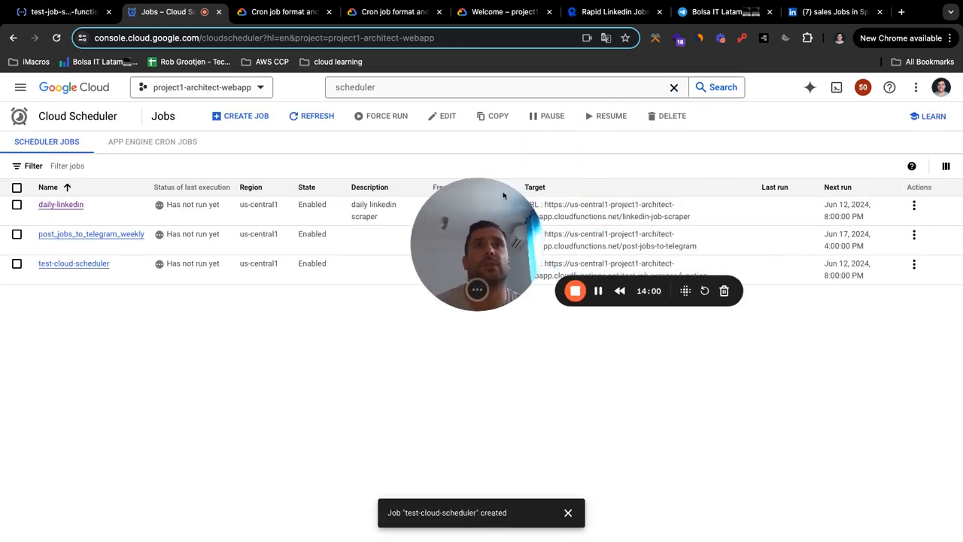